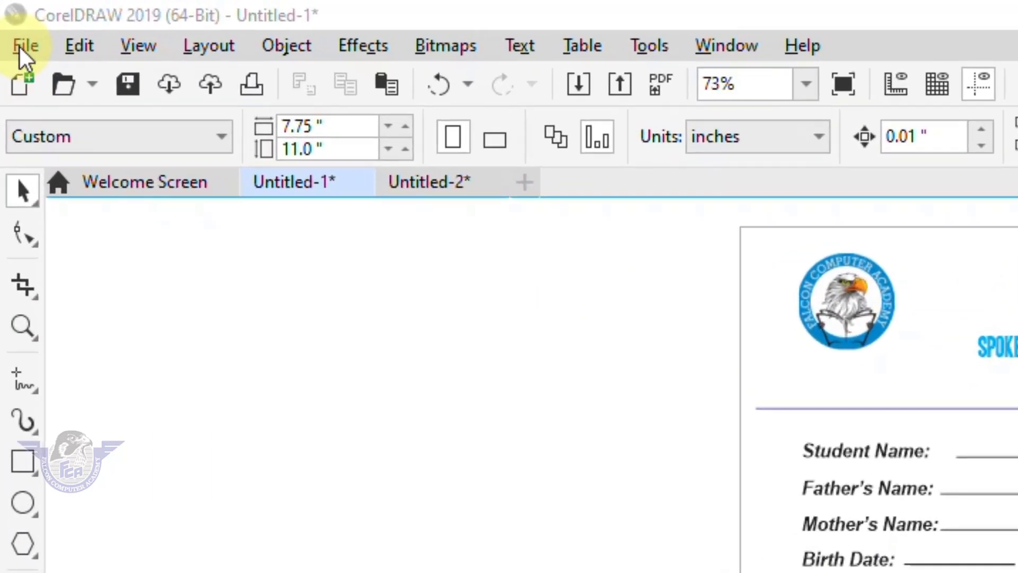
Start a new document and name it "Admission Form".
click(15, 26)
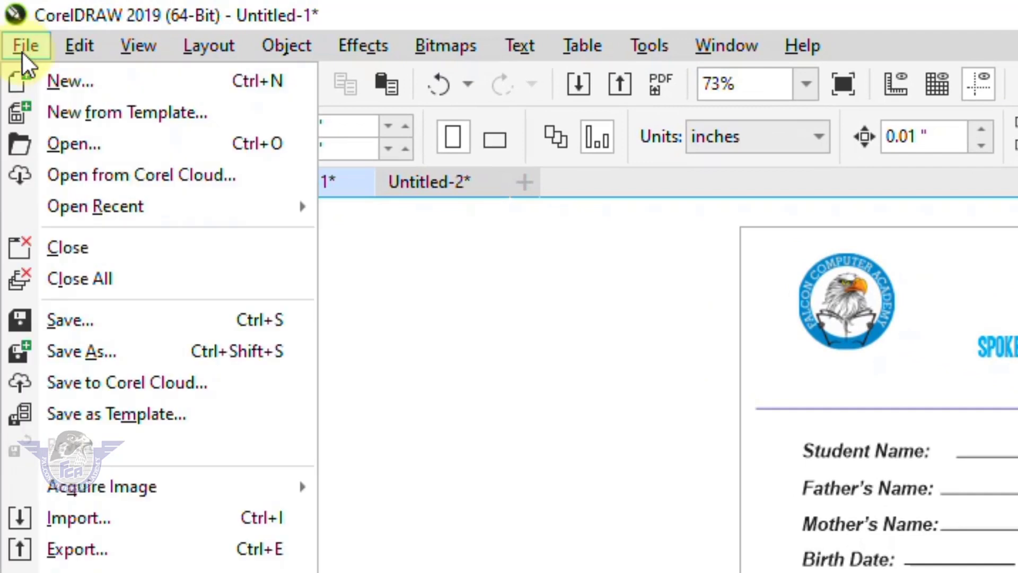
click(39, 75)
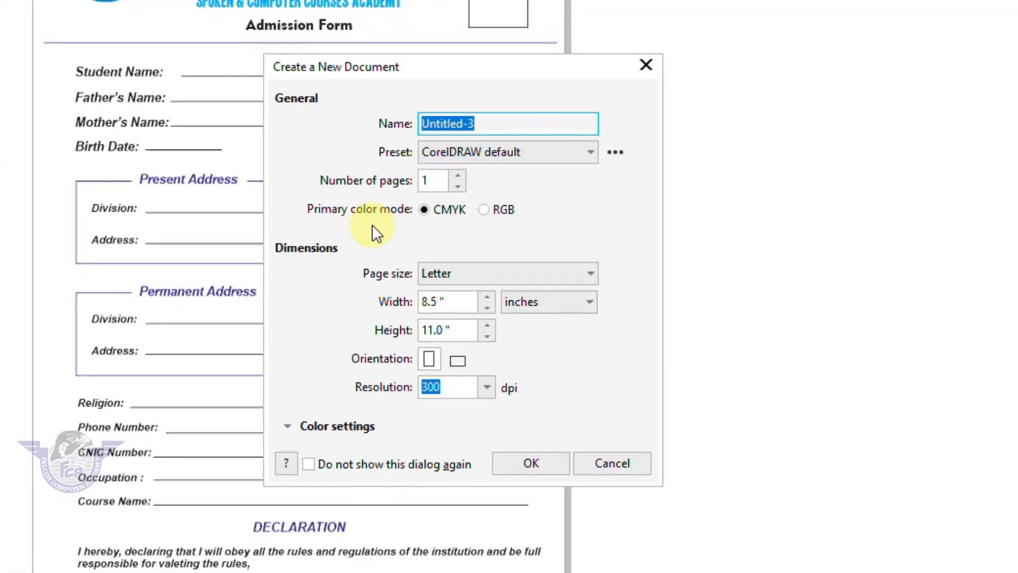
click(503, 126)
drag(502, 125, 334, 123)
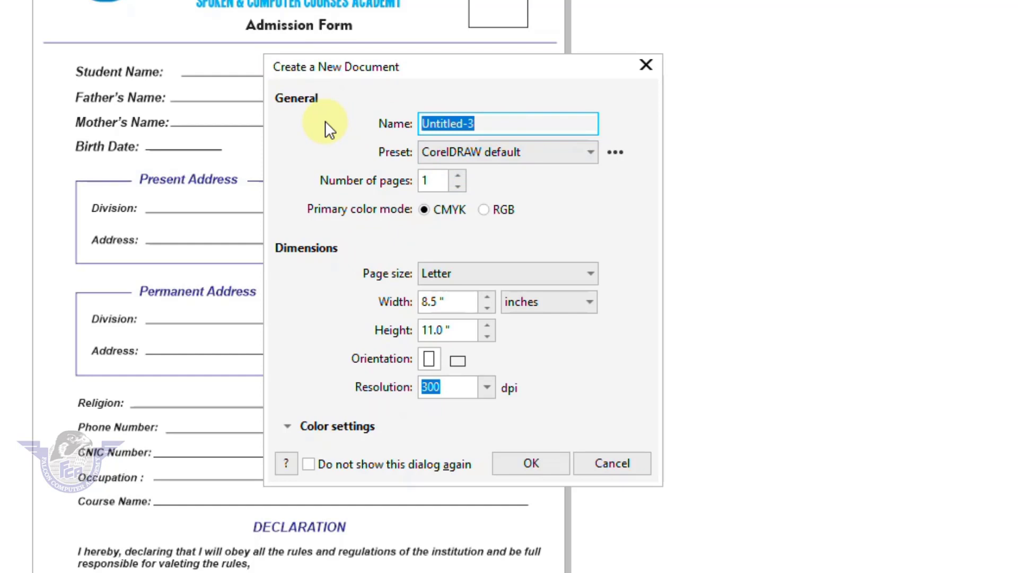
text(ad)
key(BackSpace)
key(BackSpace)
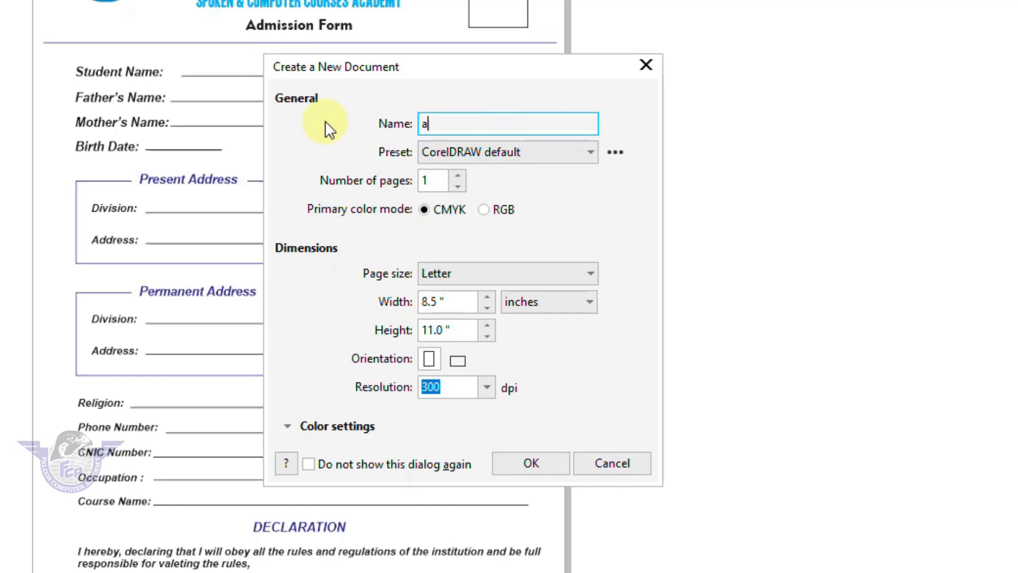
text(Admission Form)
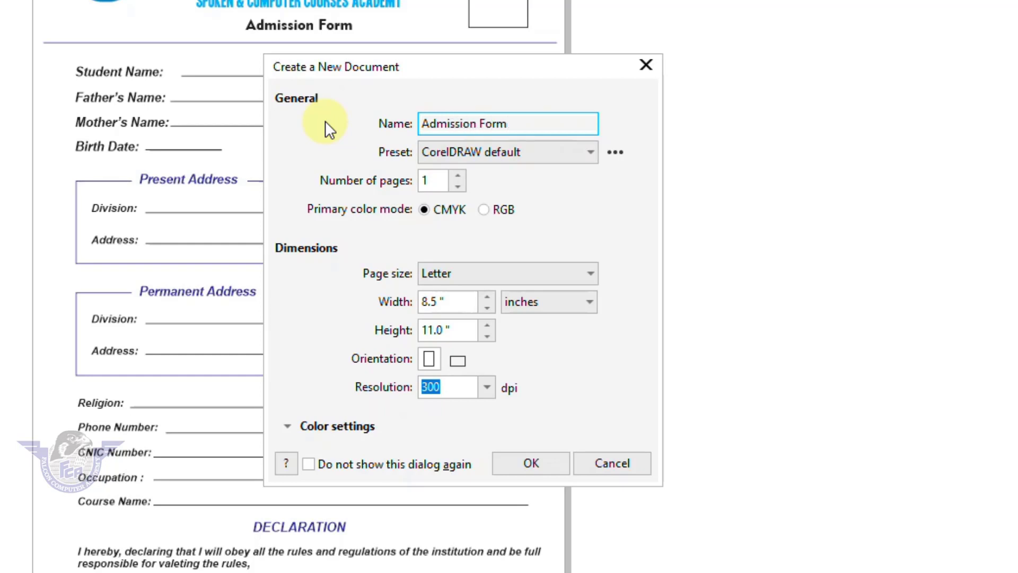
Set the page size to 7.75 inches wide by 11 inches high and create the document.
click(460, 276)
click(448, 298)
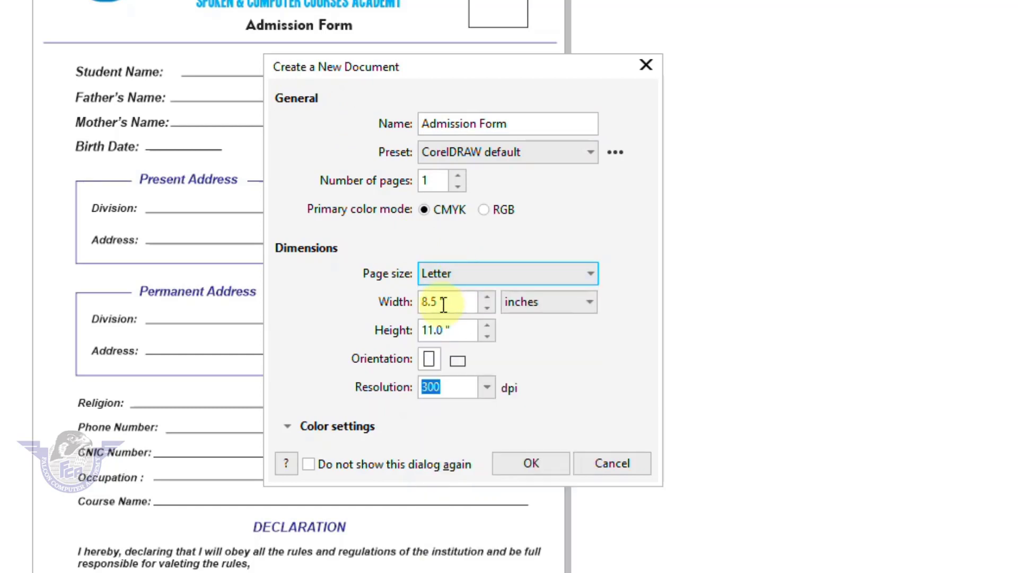
click(451, 300)
double_click(450, 301)
text(7)
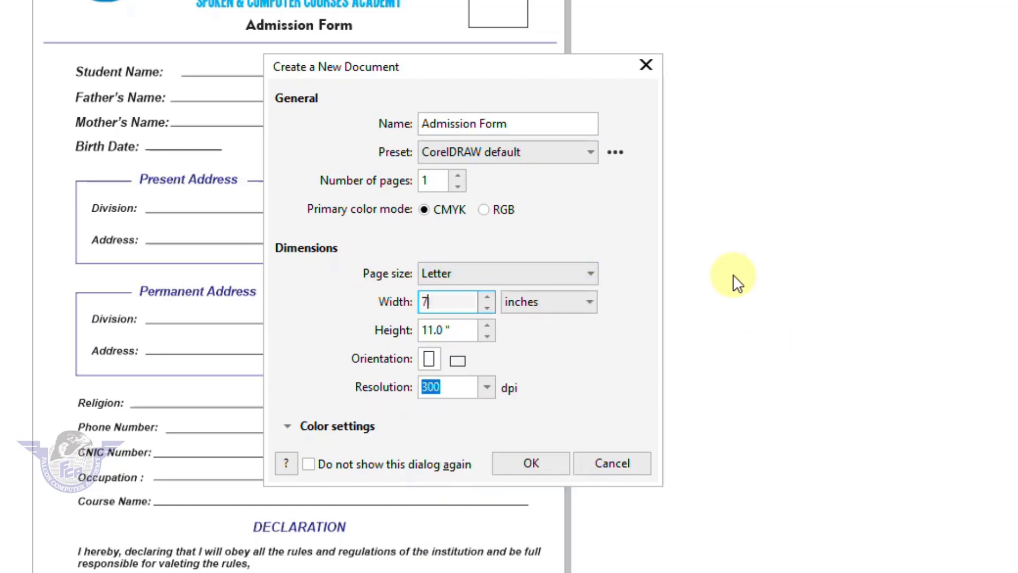
text(.75)
key(Tab)
key(Tab)
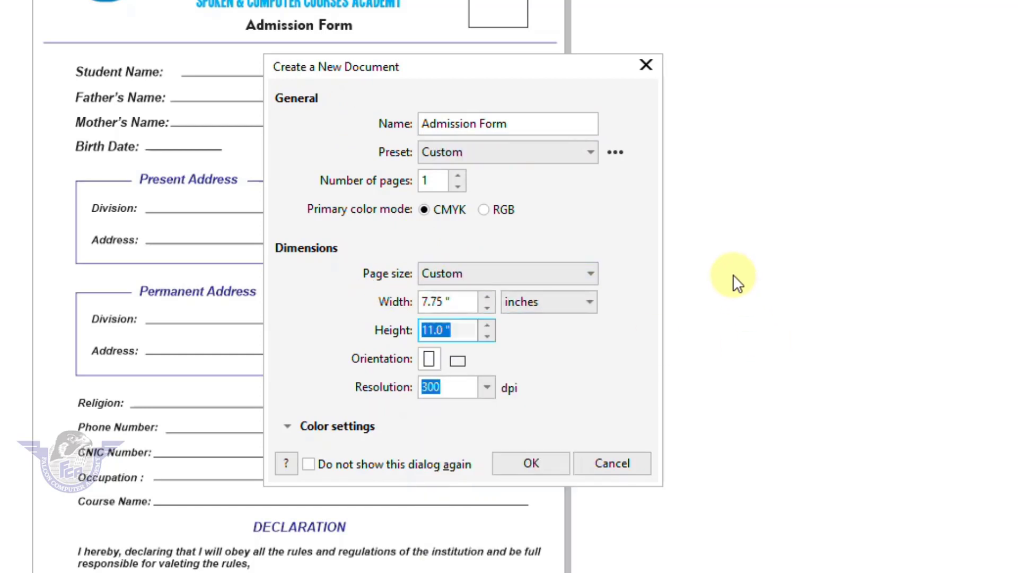
text(11)
key(Return)
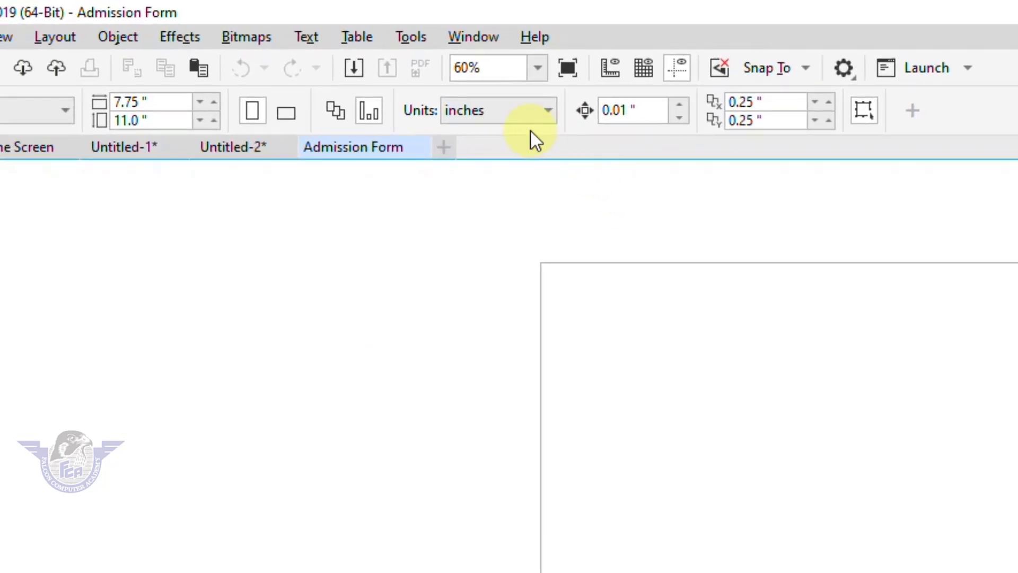
Set the document's drawing units to inches.
click(504, 113)
click(482, 138)
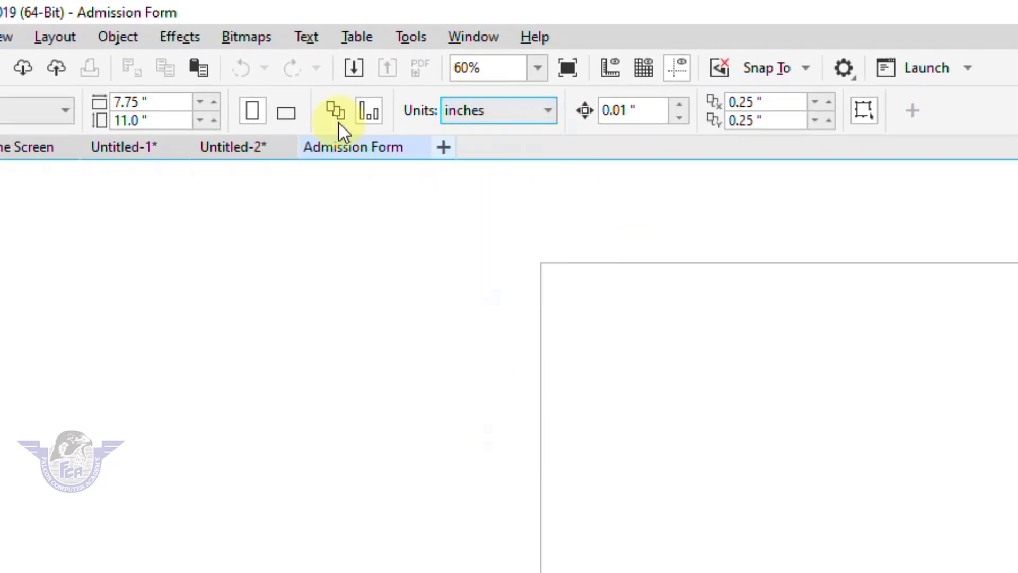
click(151, 102)
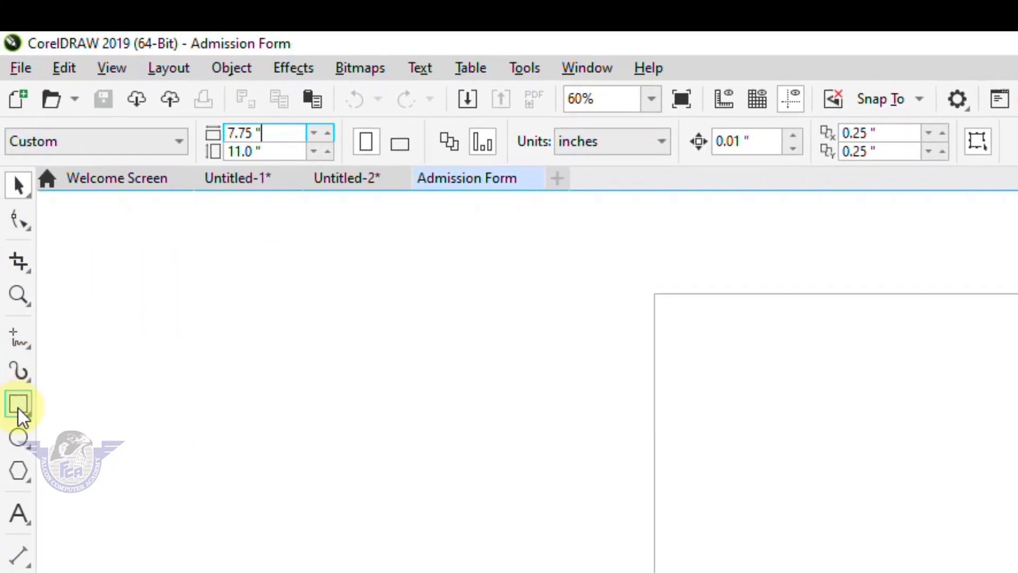
Add a rectangle frame that matches the full 7.75 by 11 inch page.
click(668, 354)
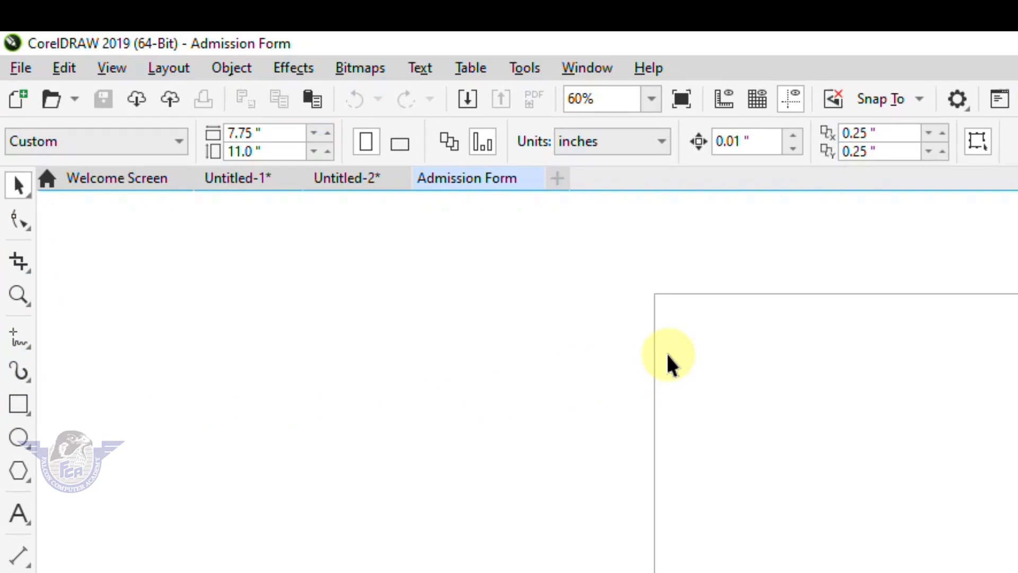
double_click(18, 405)
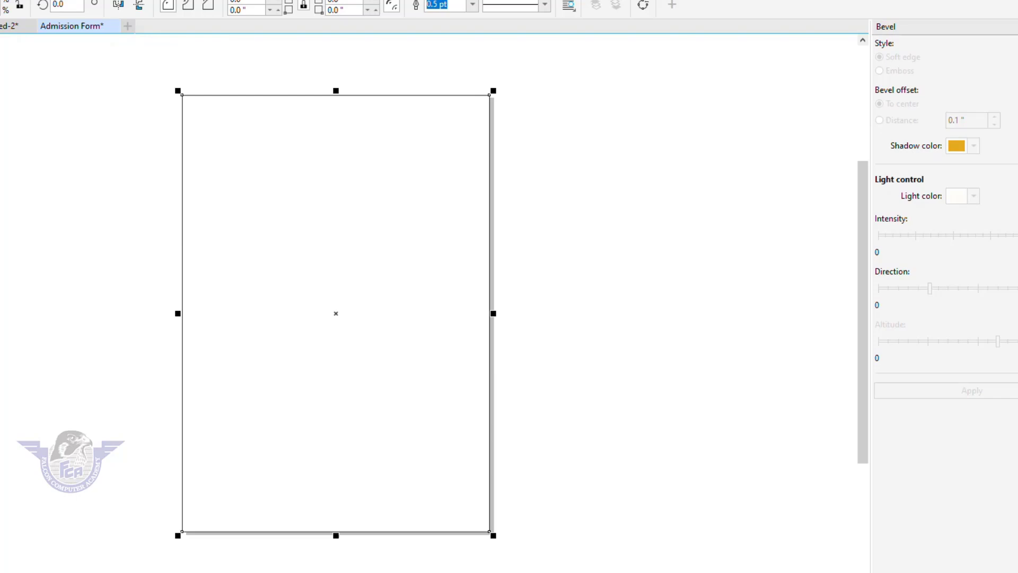
click(15, 114)
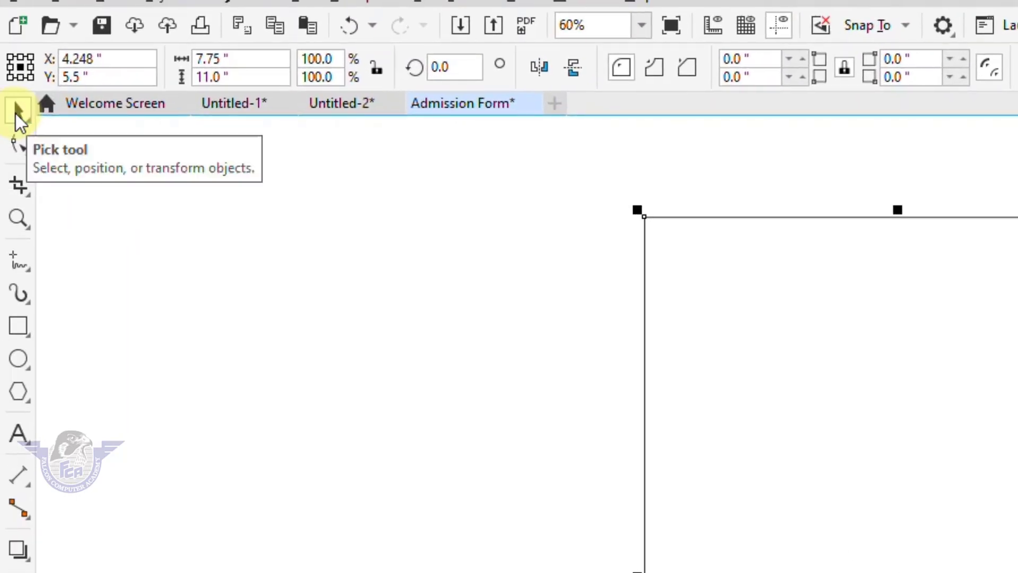
Add the heading text "FALCON" near the upper edge of the page.
click(21, 434)
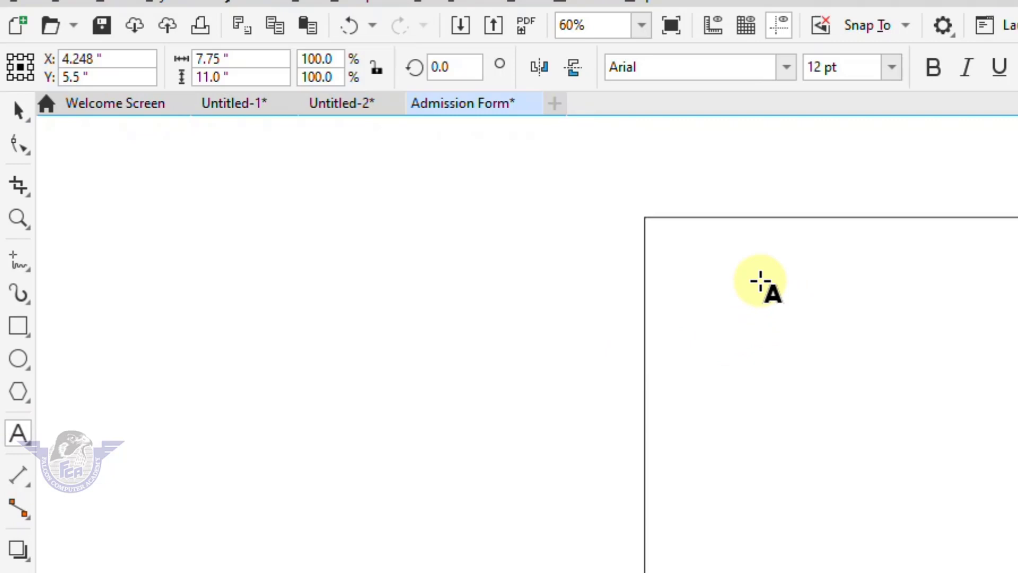
click(760, 281)
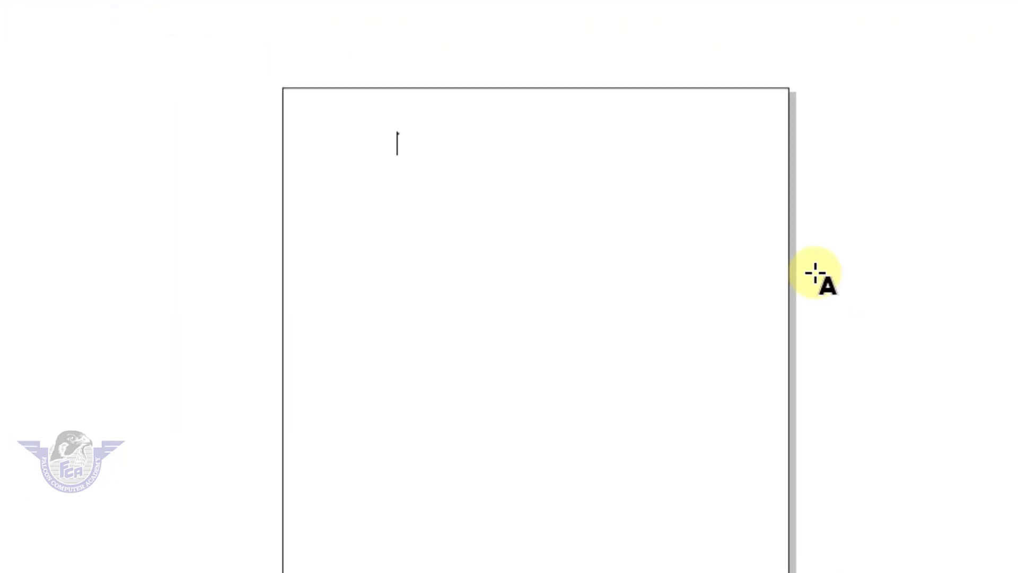
text(FALCON)
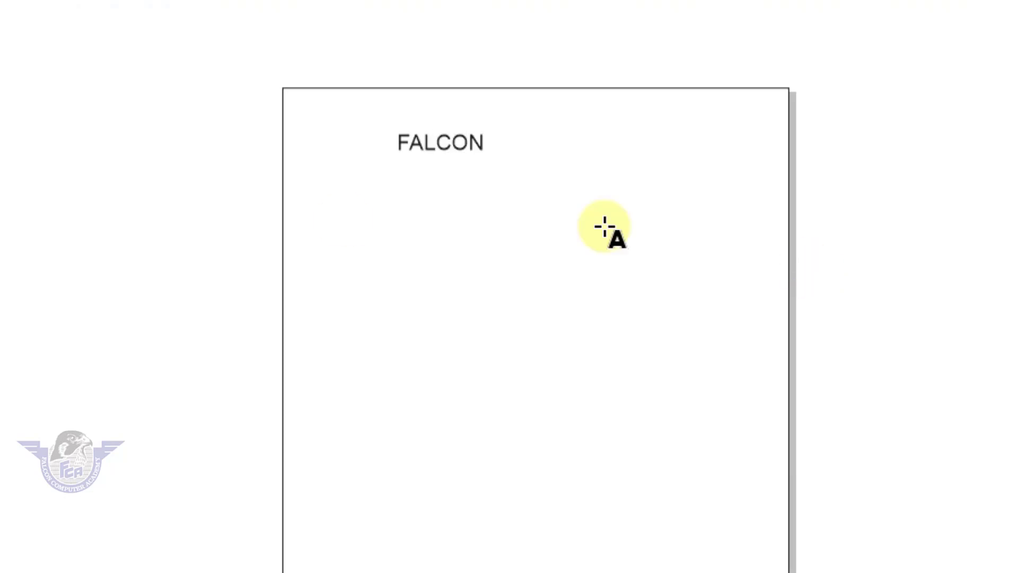
click(14, 153)
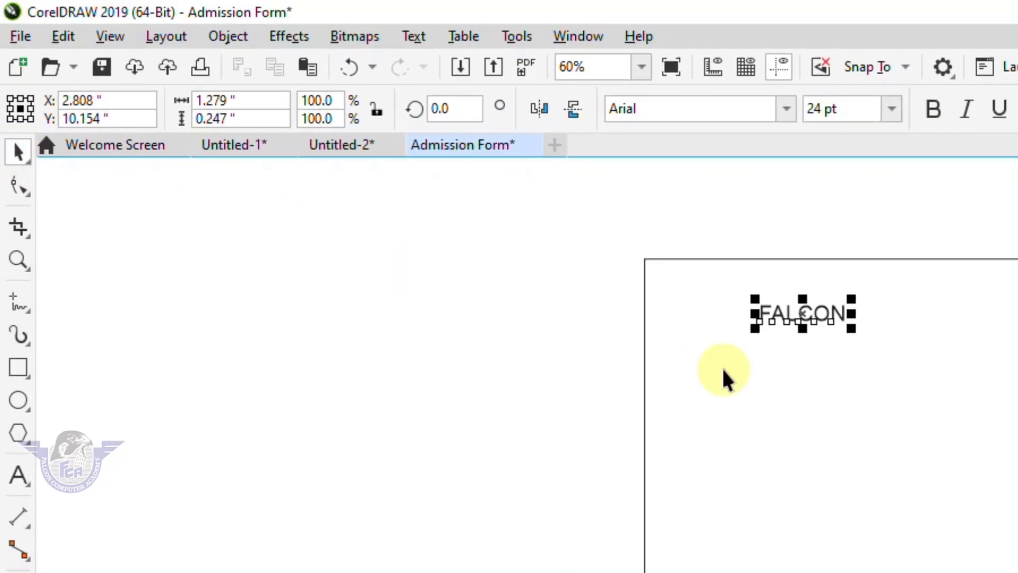
Change the font of the FALCON heading to Gobold Bold in its Normal-Italic style.
key(F2)
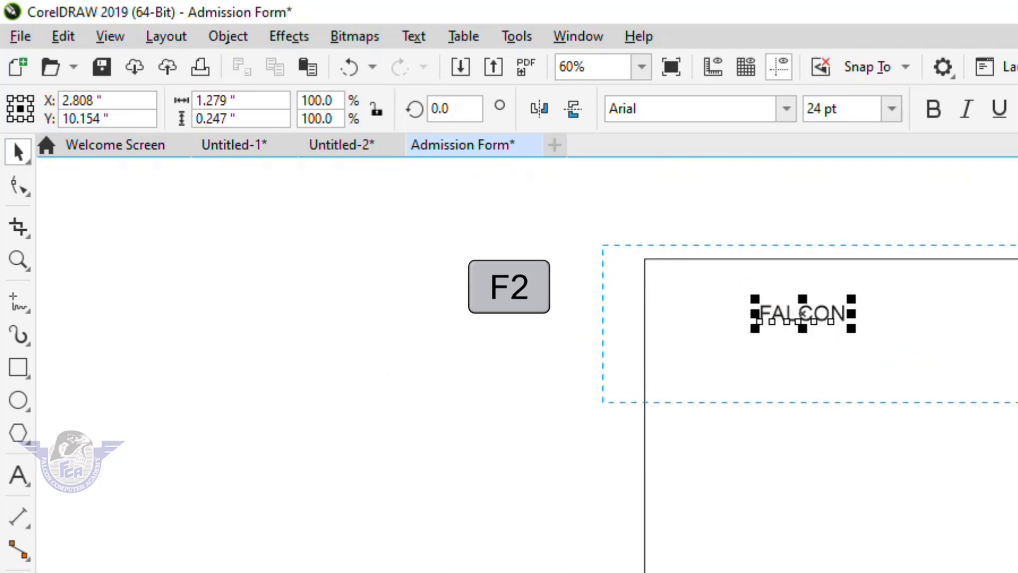
drag(602, 245, 1017, 402)
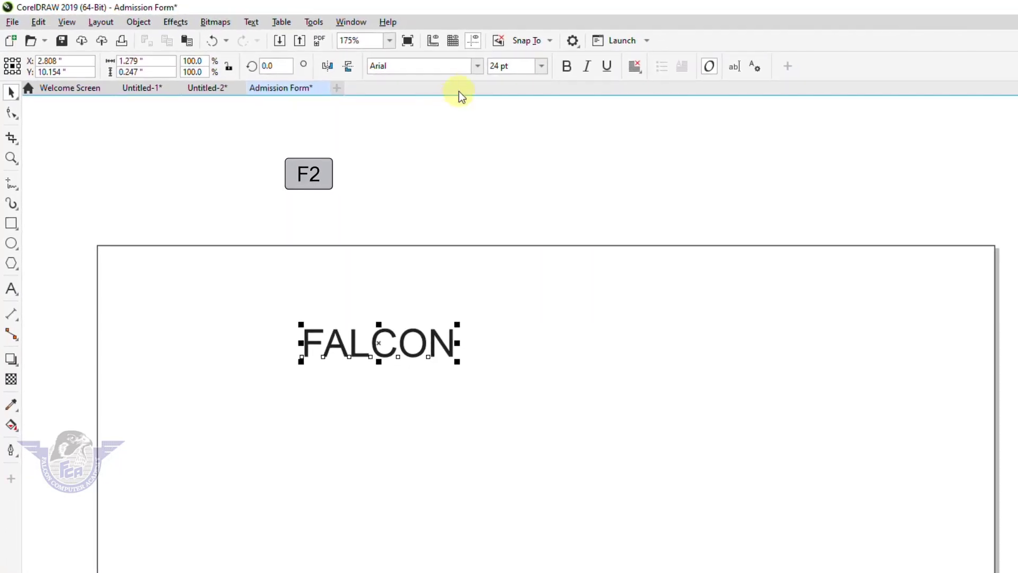
click(477, 66)
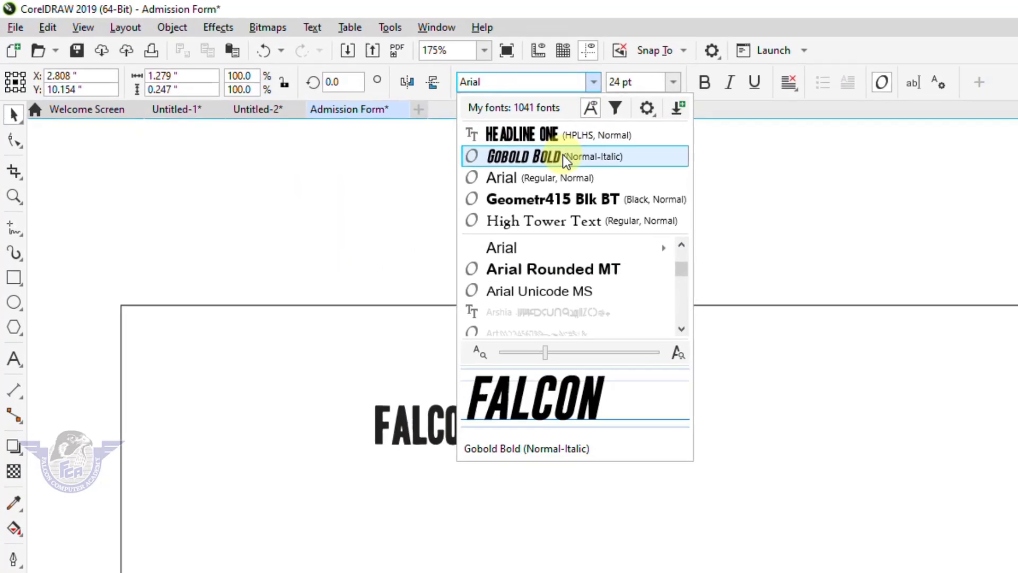
click(562, 156)
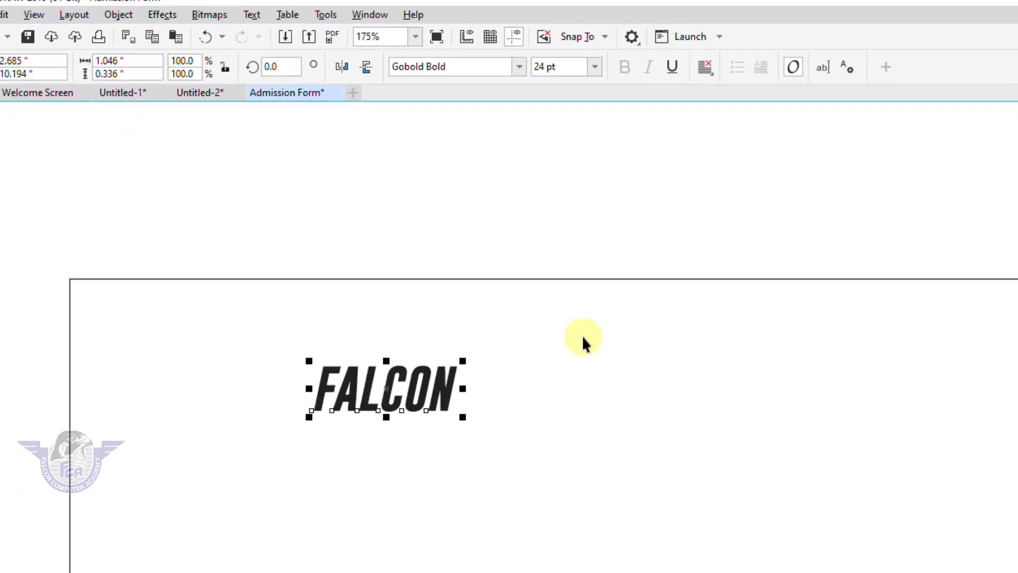
click(393, 175)
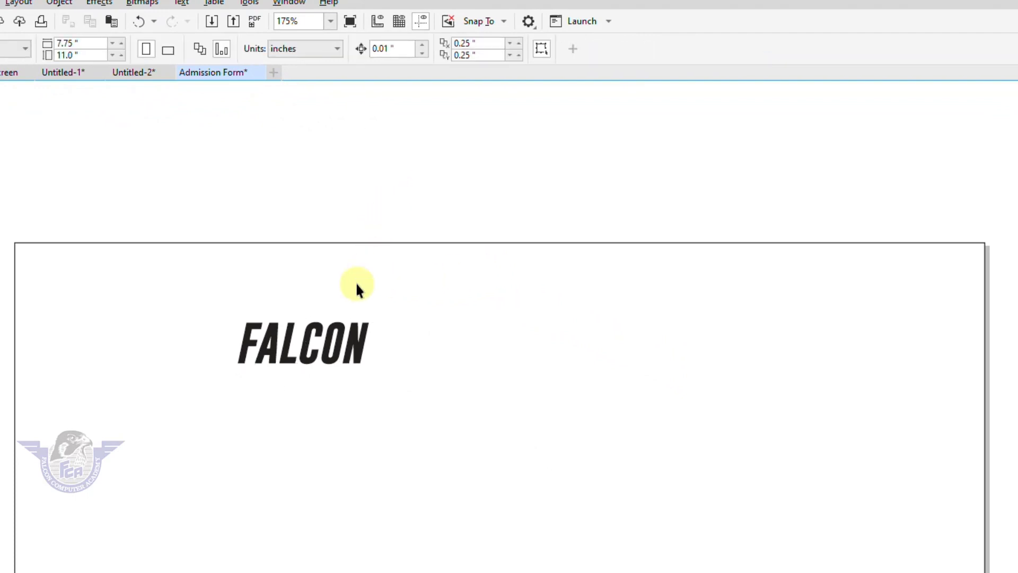
Centre the FALCON heading horizontally on the page frame.
click(341, 347)
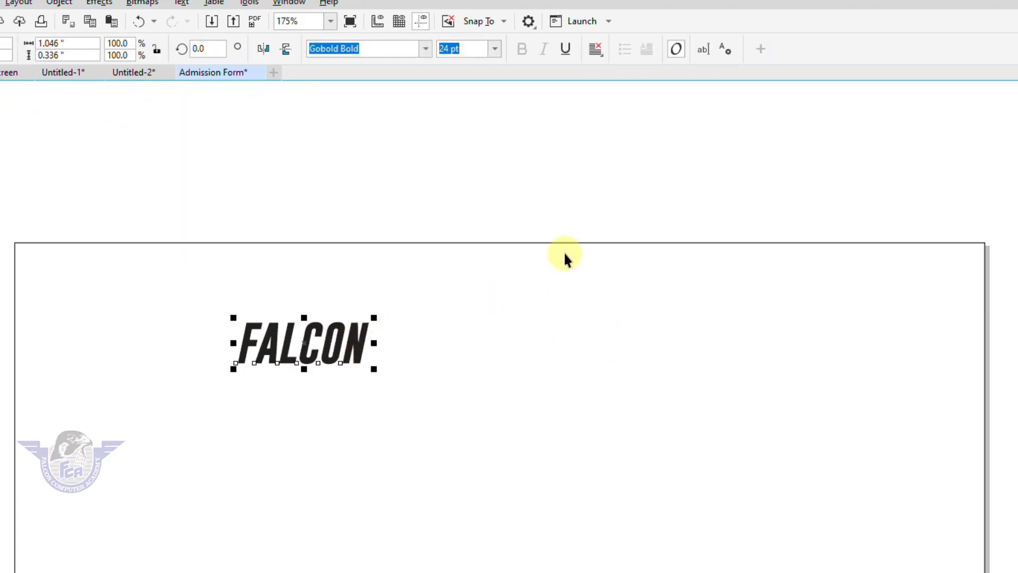
click(630, 251)
key(e)
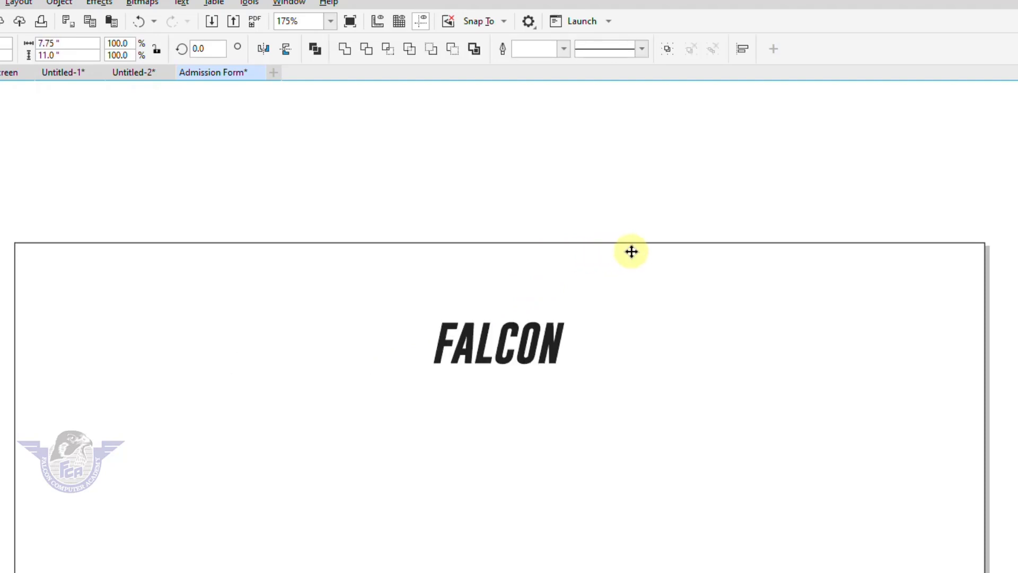
click(569, 191)
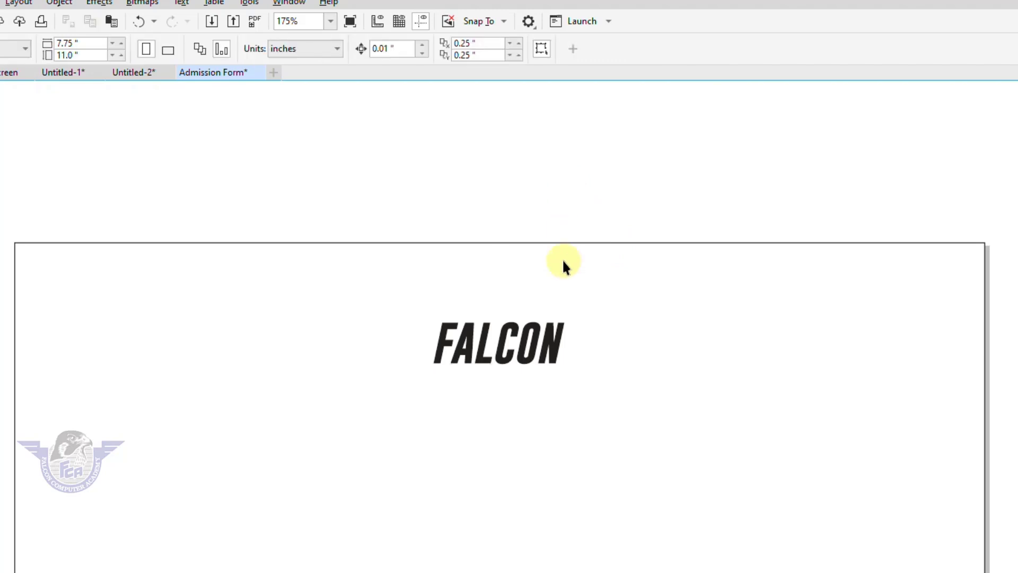
Widen the letter spacing of the FALCON heading with the Shape tool.
click(552, 340)
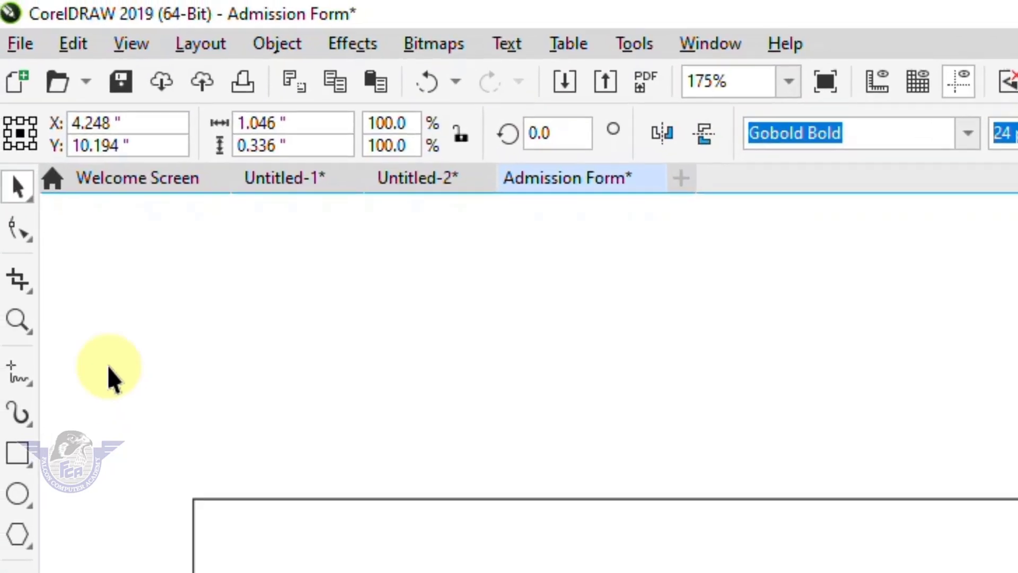
click(23, 236)
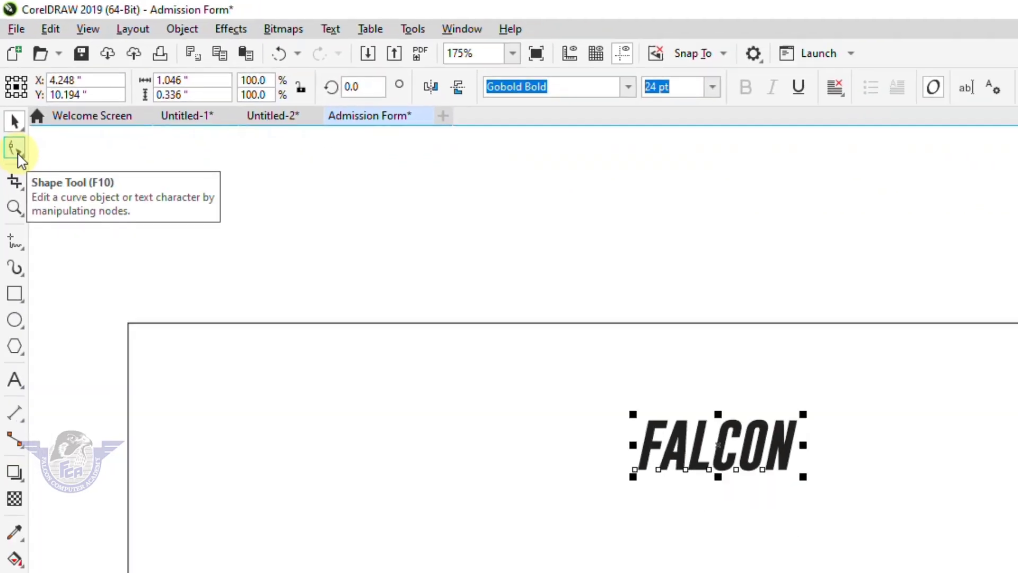
drag(580, 346, 637, 343)
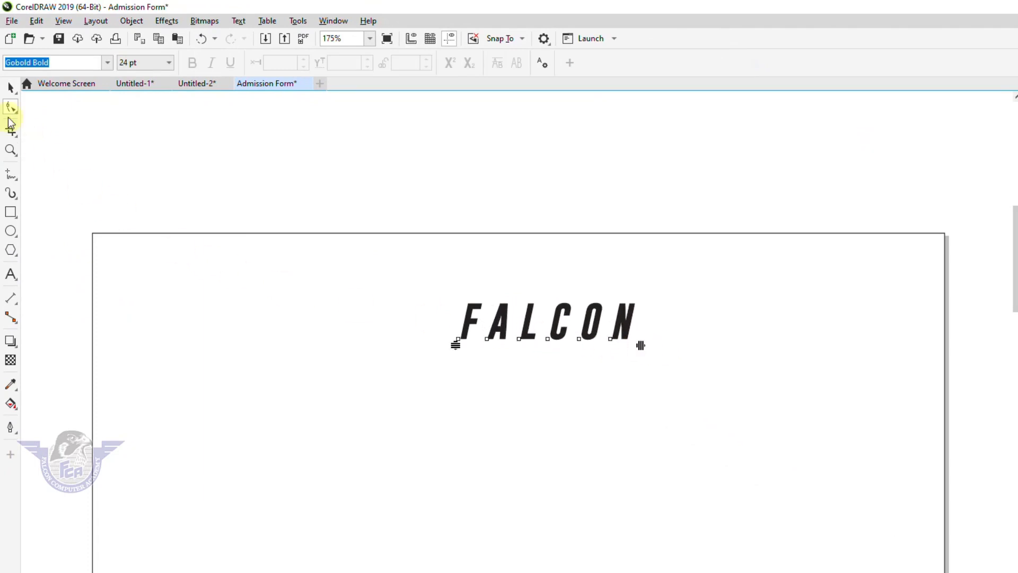
Recentre the widened FALCON heading horizontally against the page-sized rectangle.
click(10, 88)
click(329, 263)
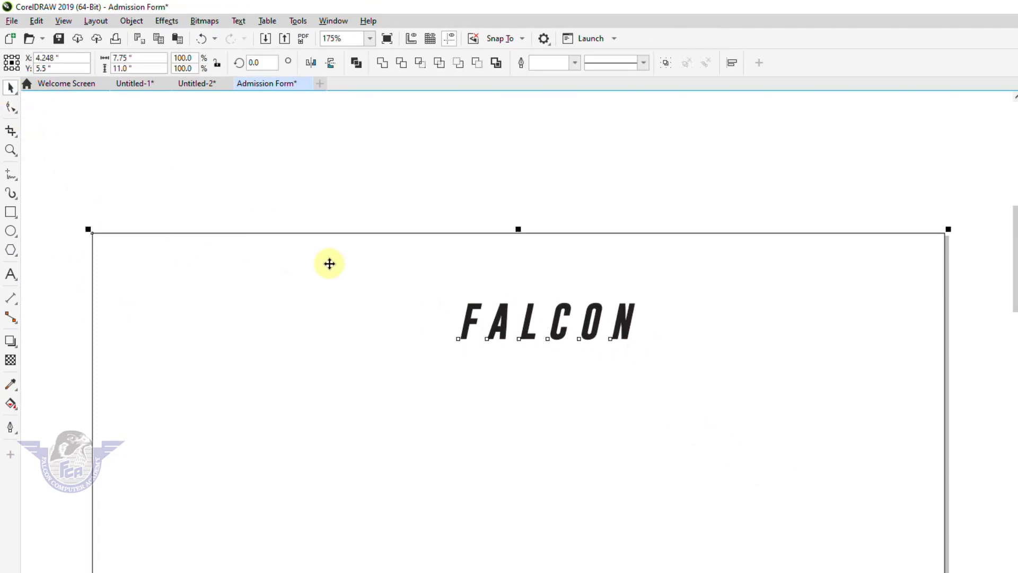
click(504, 186)
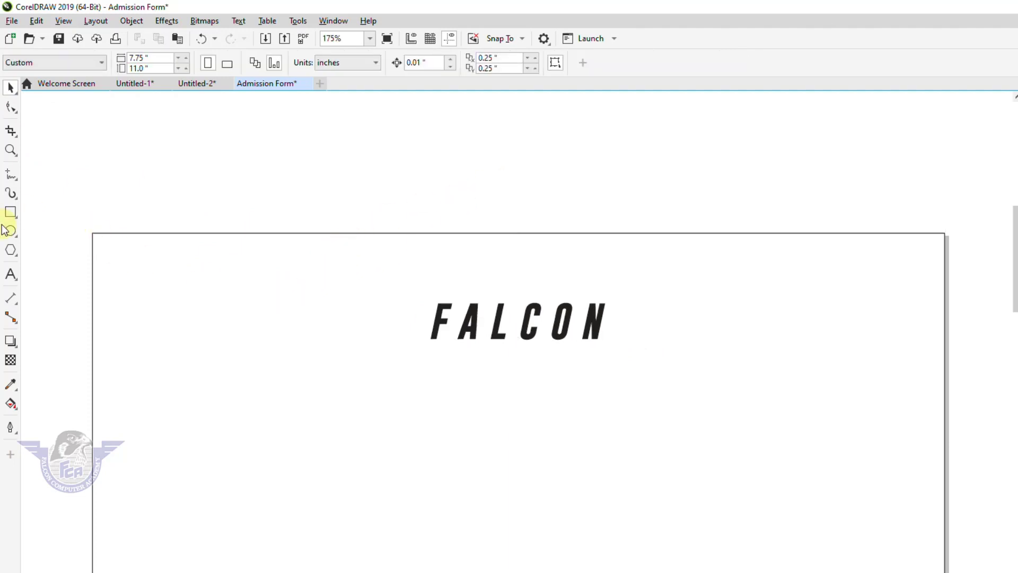
Place a text insertion point for a second line below the FALCON heading.
click(12, 278)
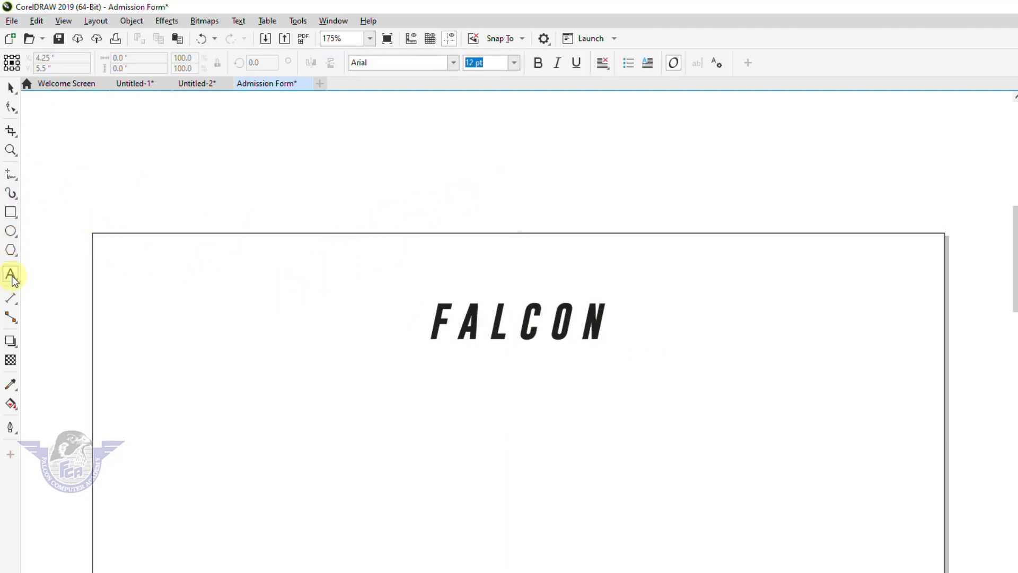
click(364, 387)
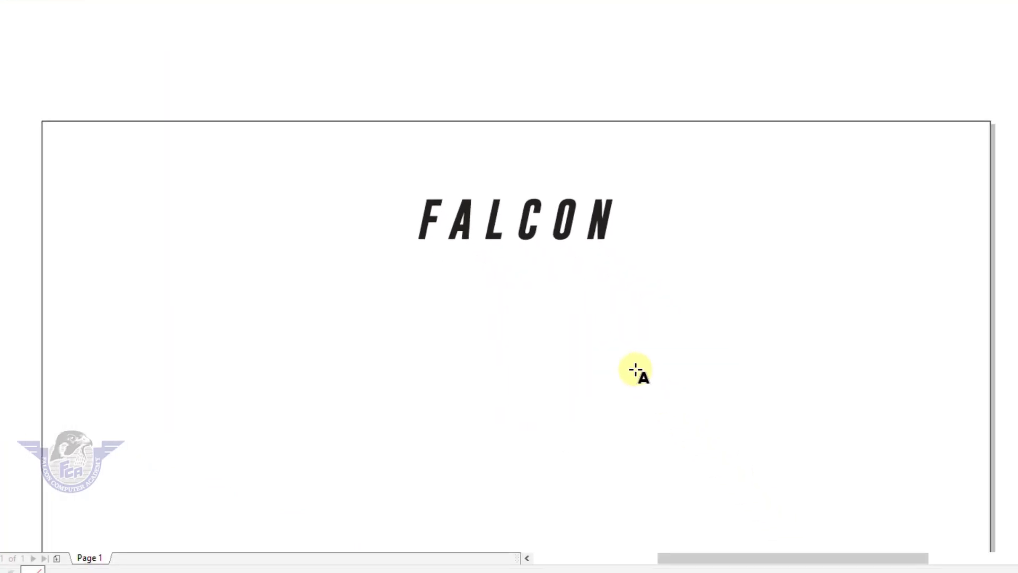
text(cOMP)
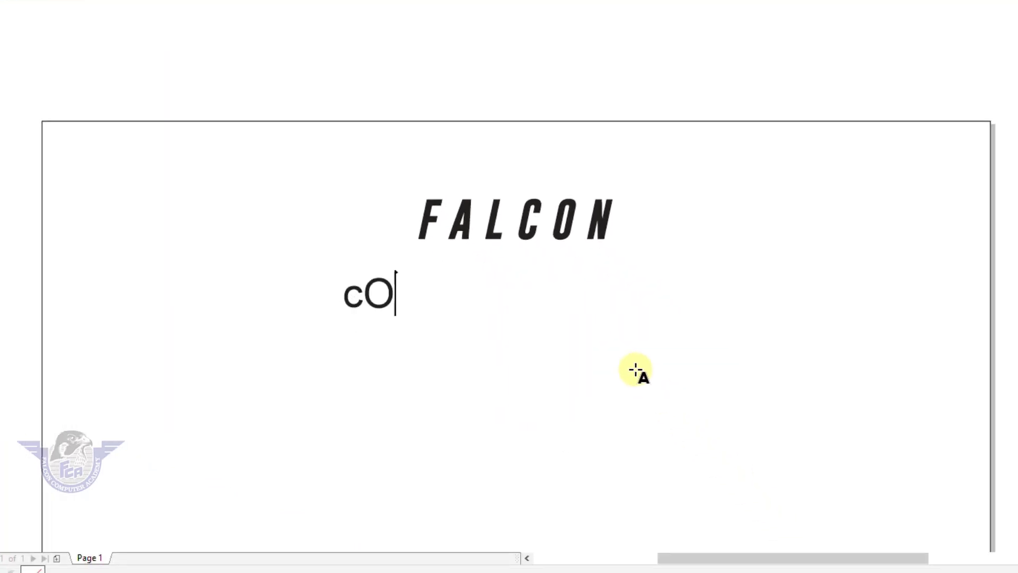
key(BackSpace)
key(BackSpace)
key(BackSpace)
key(BackSpace)
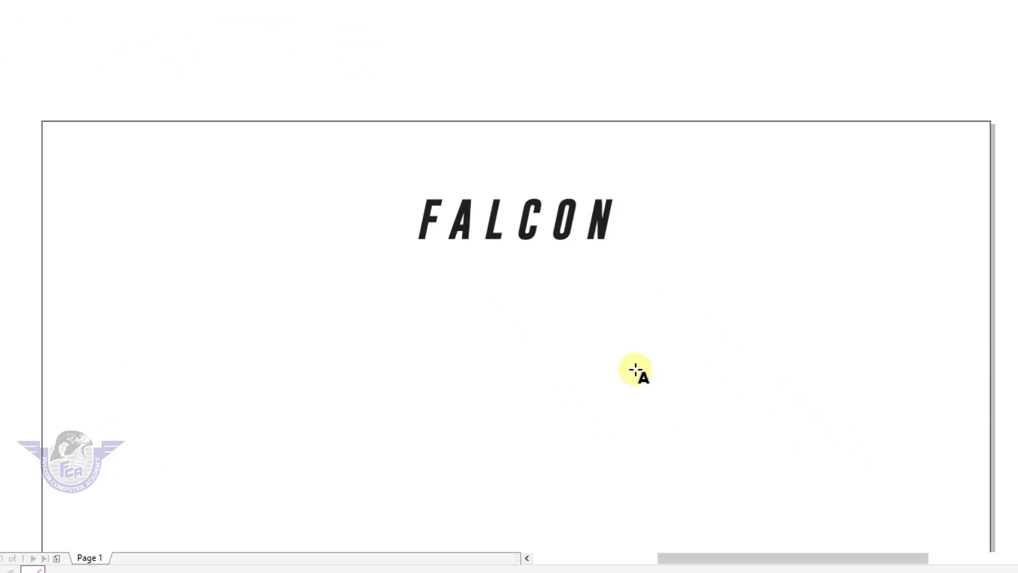
Enter COMPUTER ACADEMY as the second heading line and set its font to Geometr415 Blk BT.
text(COMPUTER ACADEMY)
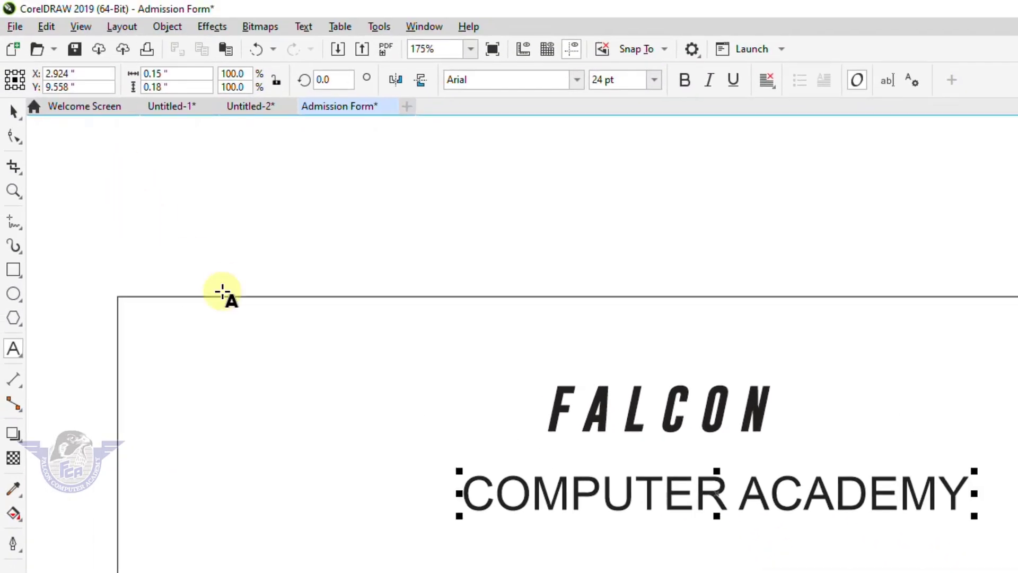
click(12, 116)
click(687, 82)
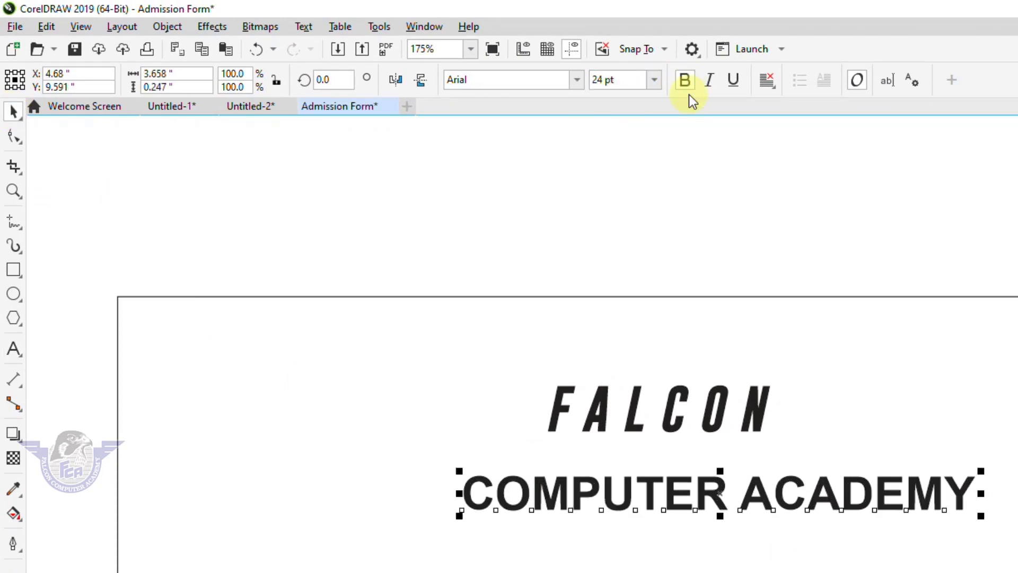
click(577, 81)
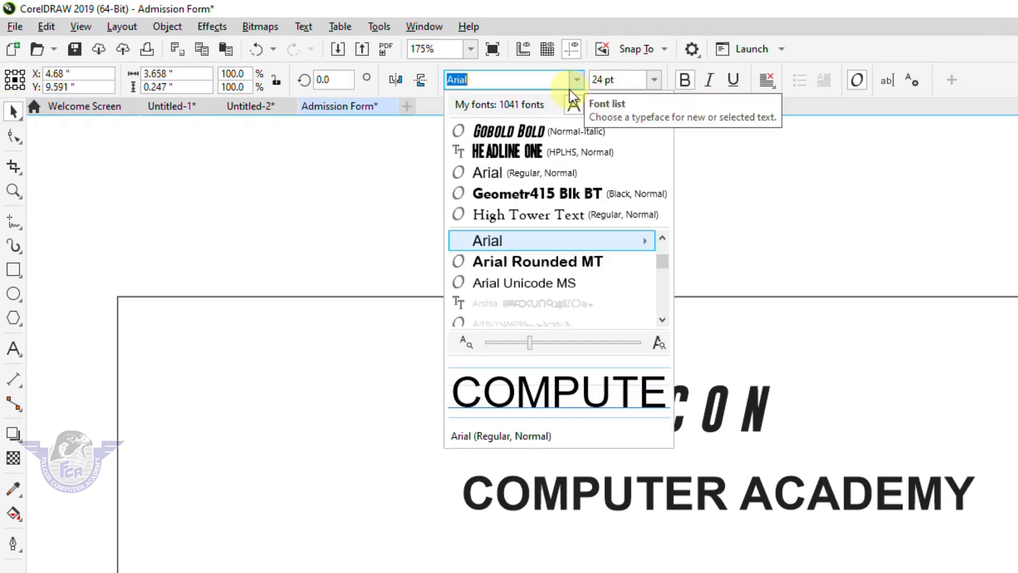
click(530, 198)
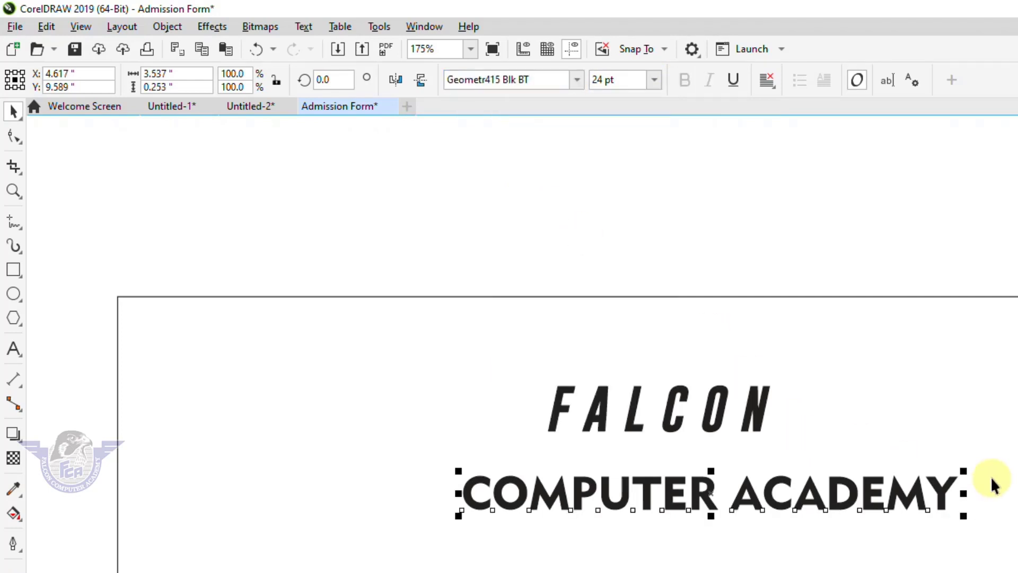
Scale COMPUTER ACADEMY down to about 20.5 pt and enlarge the FALCON heading to about 43.8 pt, each around its centre.
mouse_move(963, 470)
mouse_down()
mouse_move(949, 479)
mouse_move(954, 472)
mouse_up()
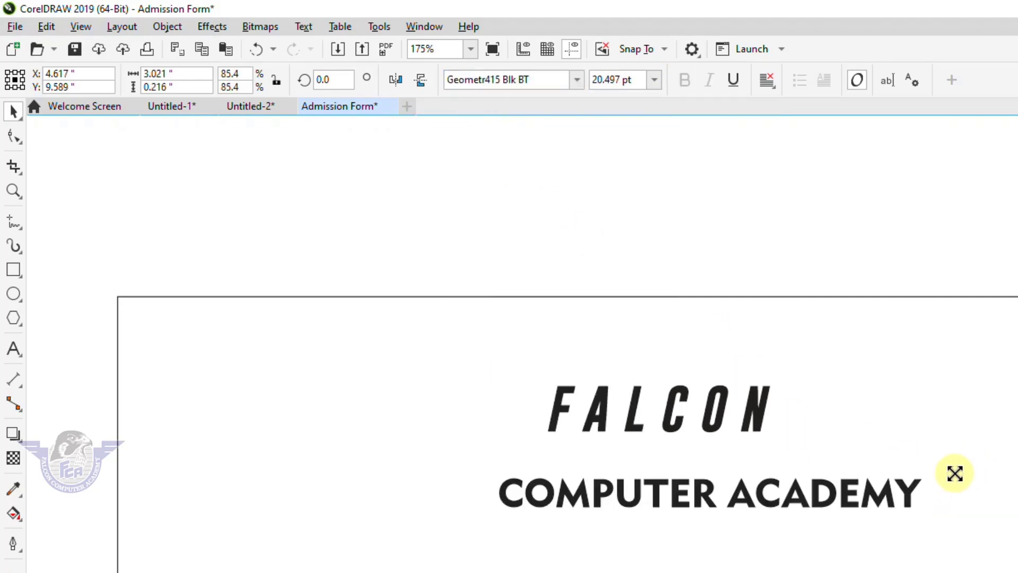
click(757, 427)
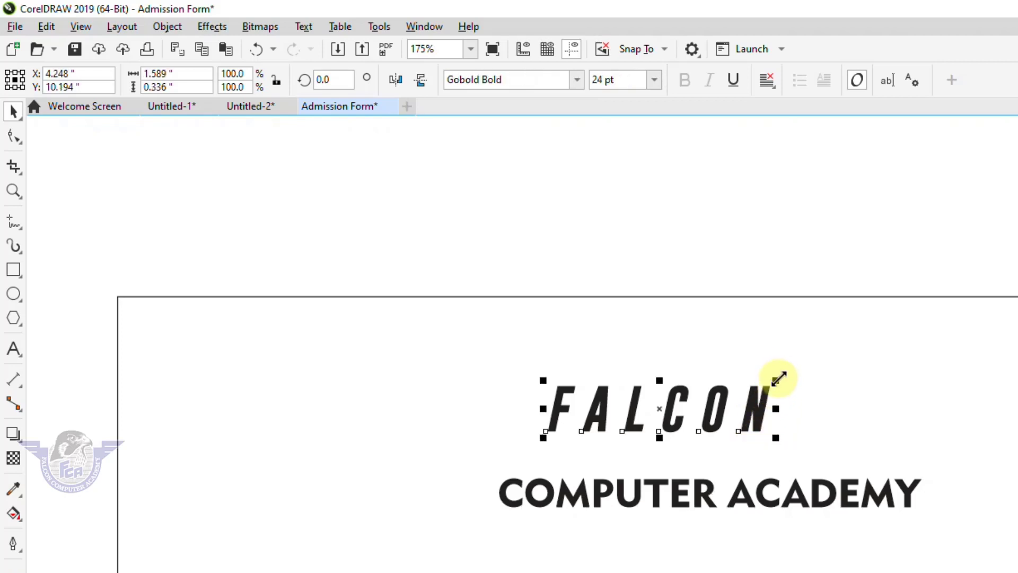
drag(777, 375, 866, 341)
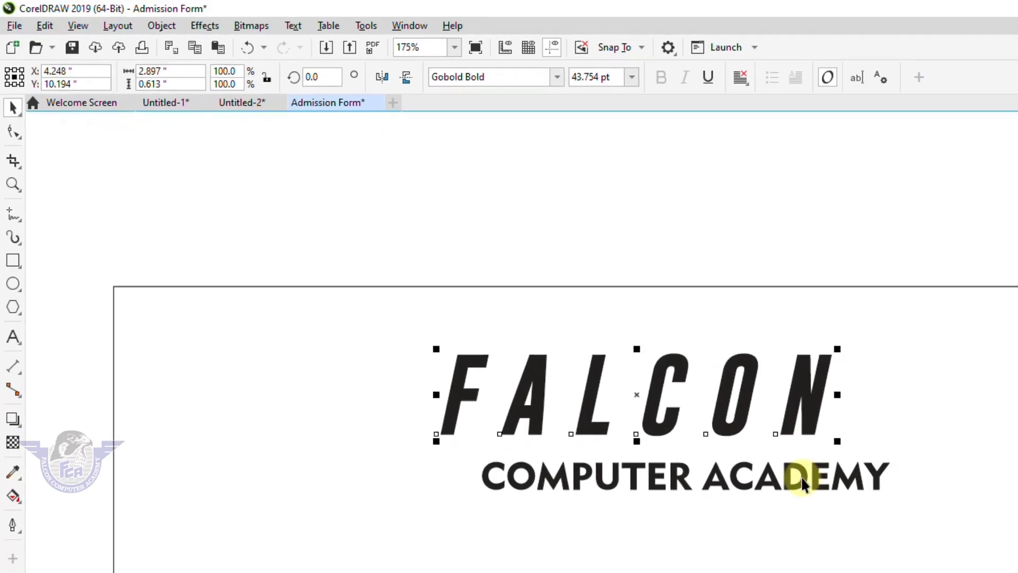
double_click(812, 410)
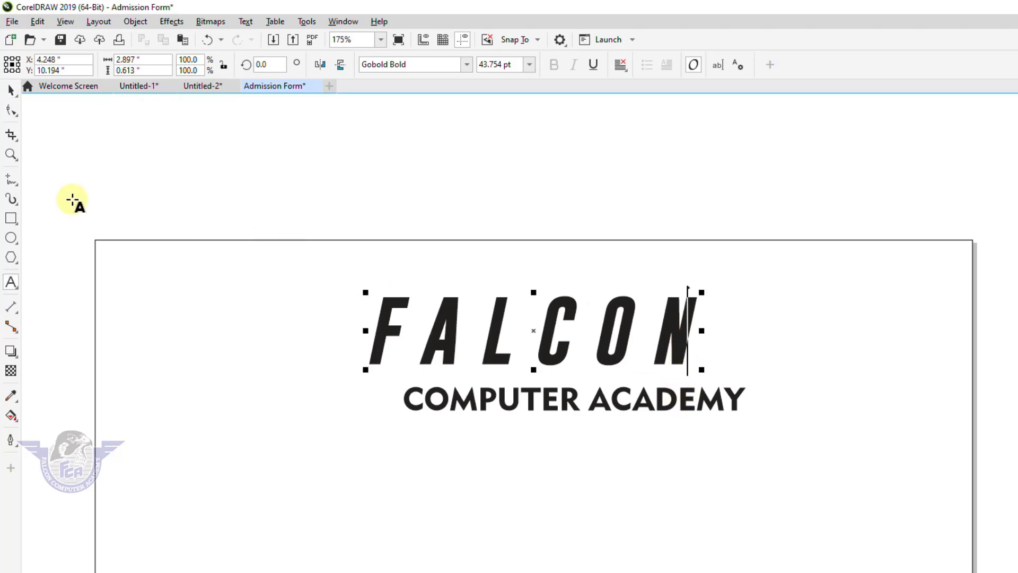
click(11, 90)
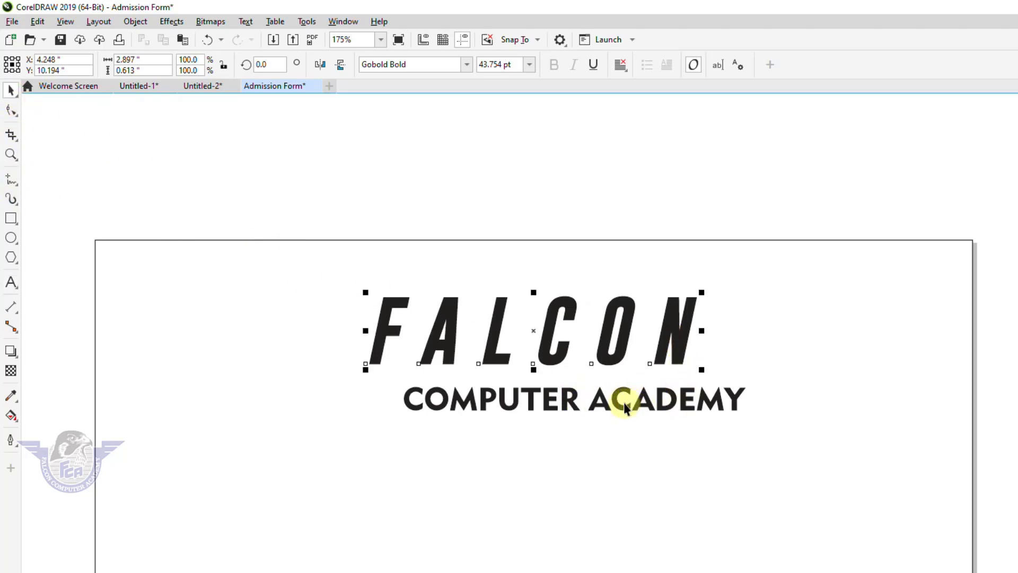
Centre the COMPUTER ACADEMY line horizontally beneath the FALCON heading.
click(621, 411)
click(620, 412)
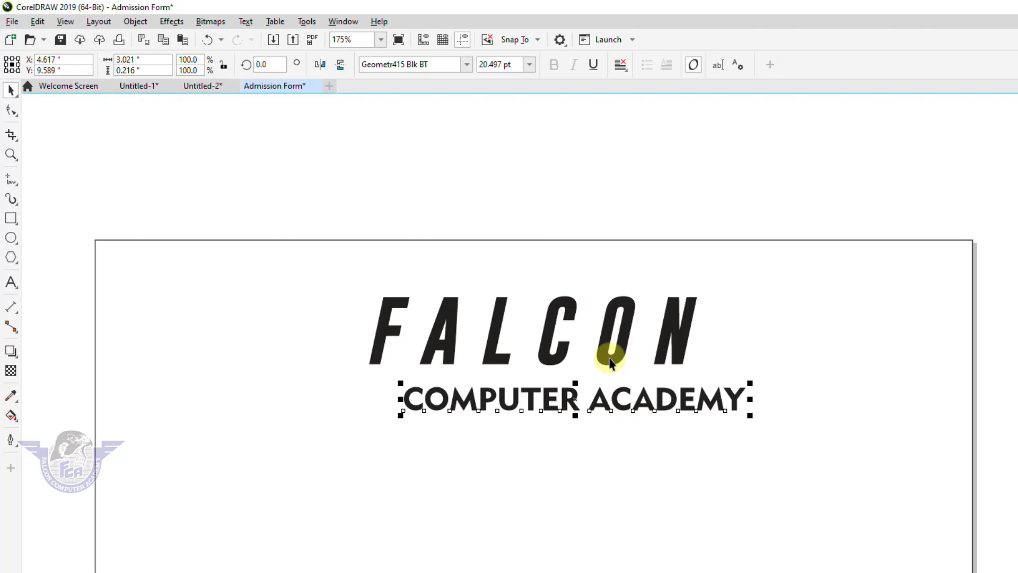
shift+click(610, 361)
key(c)
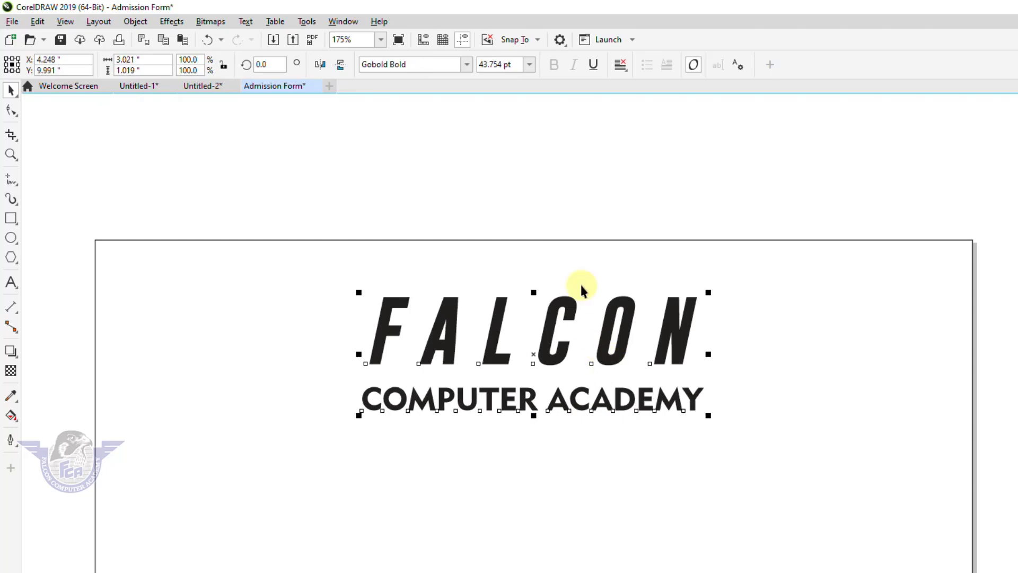
click(656, 220)
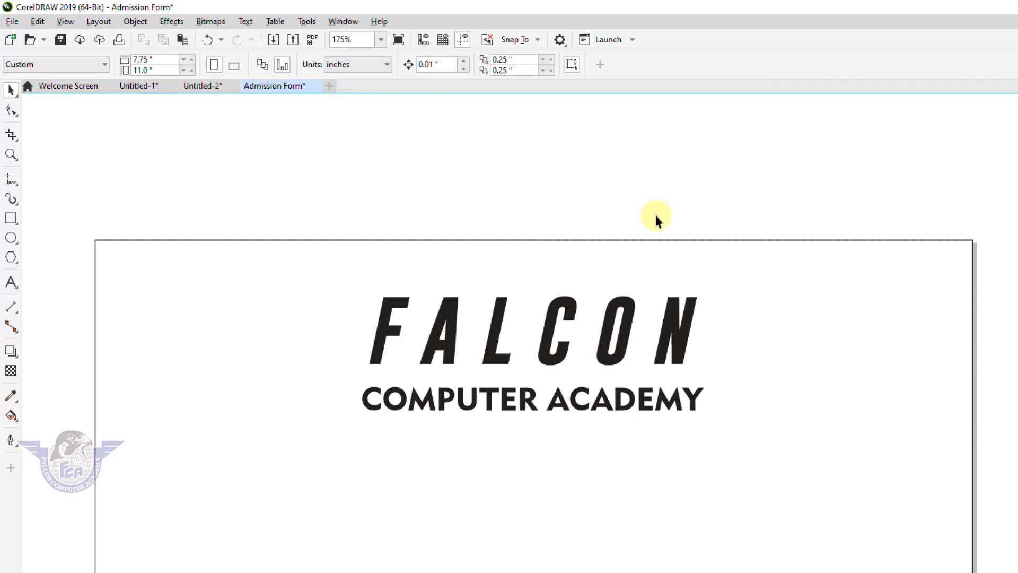
Duplicate the COMPUTER ACADEMY line directly below the original as a third heading line.
click(597, 411)
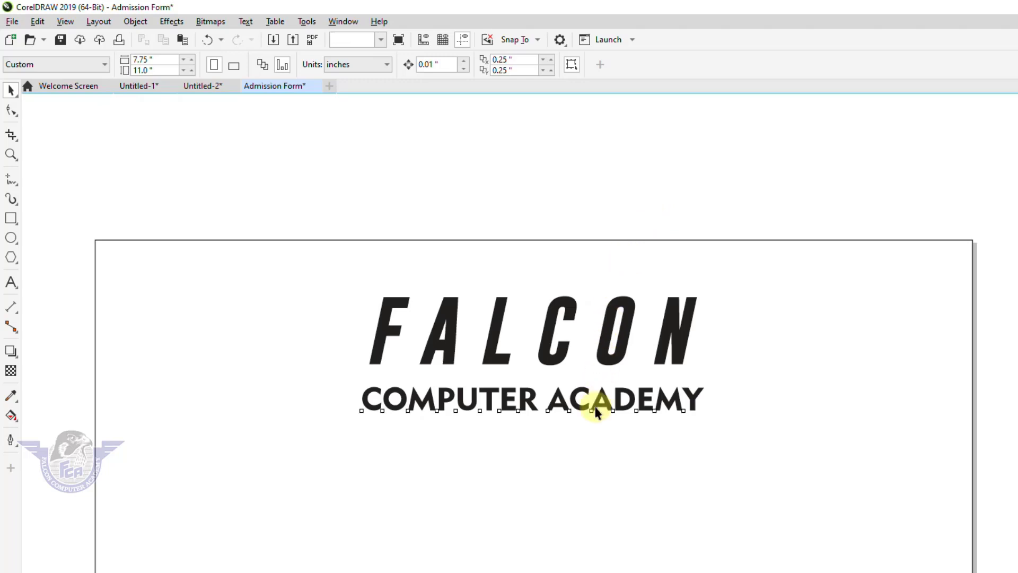
drag(596, 413, 599, 446)
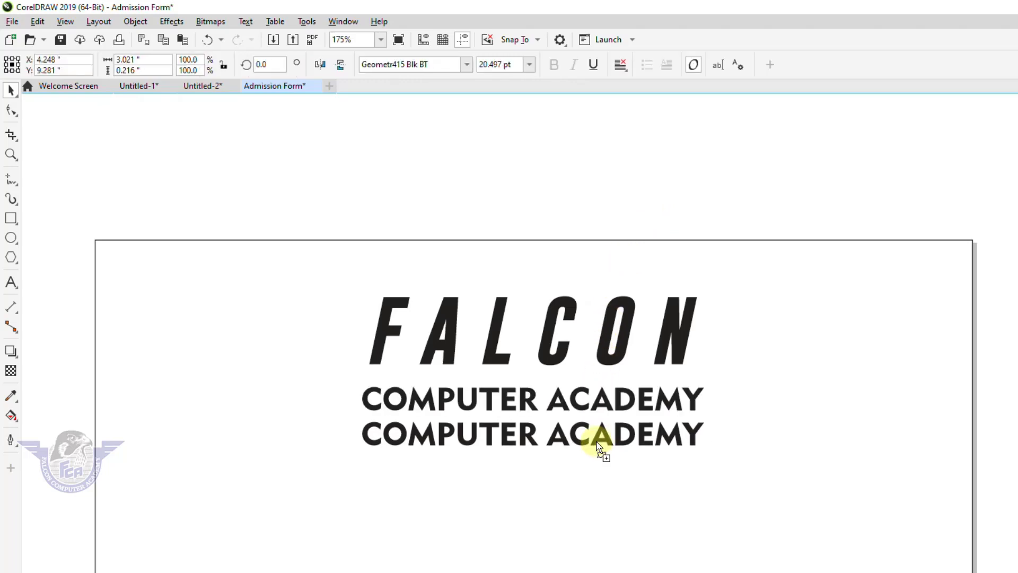
key(ctrl+z)
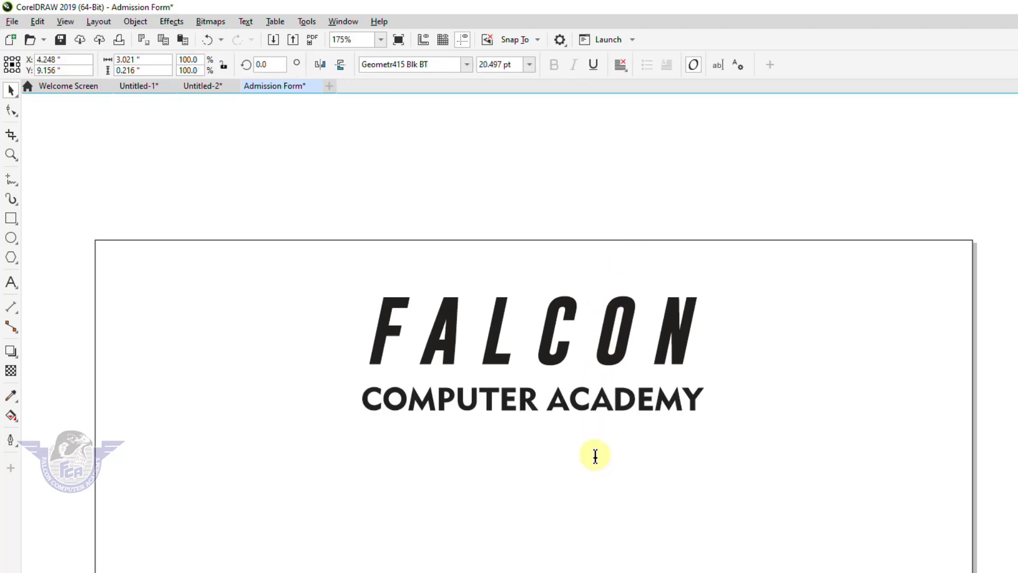
Replace the duplicated line's text with SPOKEN & COMPUTER COURSES ACADEMY.
double_click(595, 456)
key(ctrl+a)
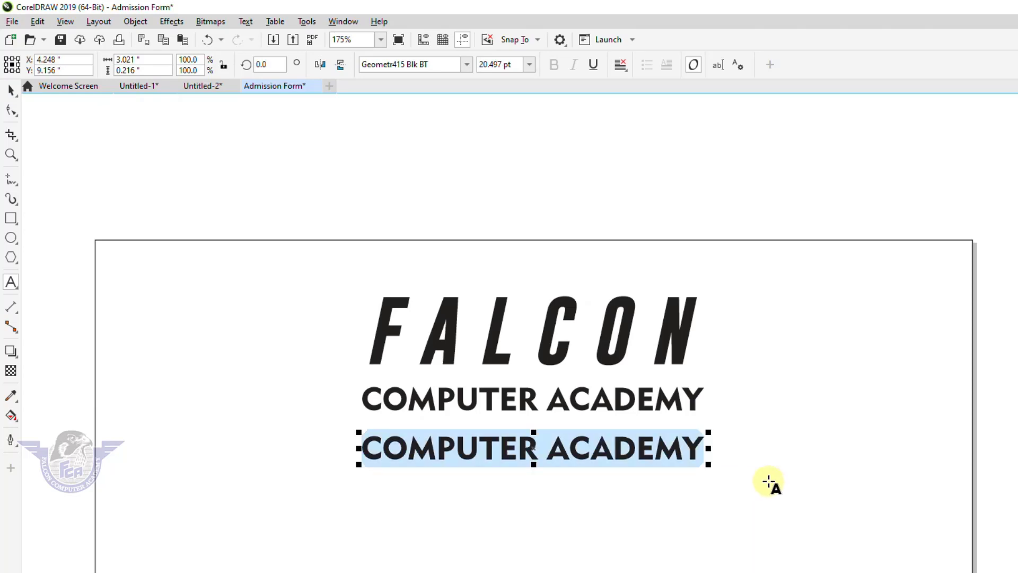
text(SPOKEN)
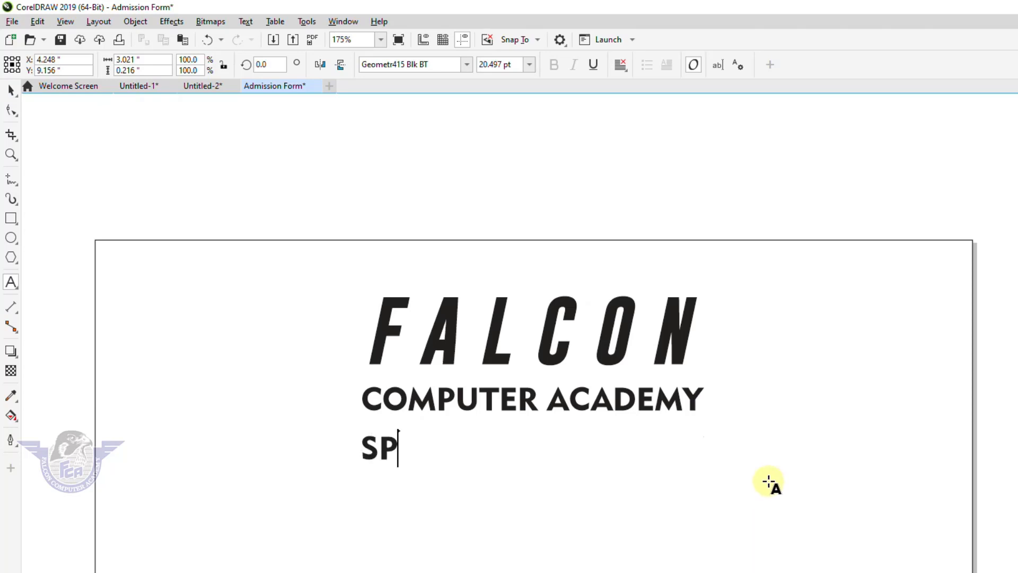
key(BackSpace)
key(BackSpace)
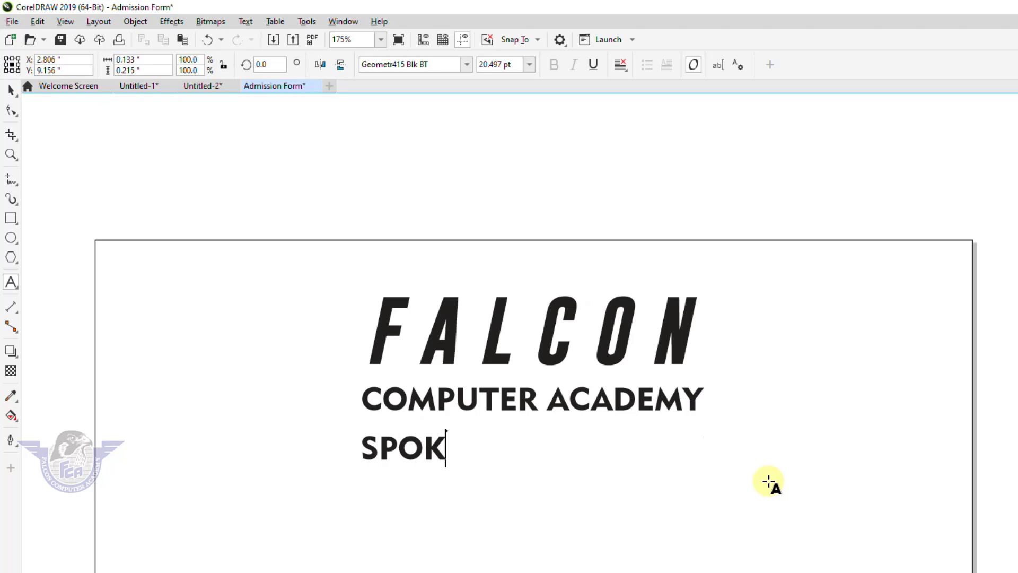
text(EN )
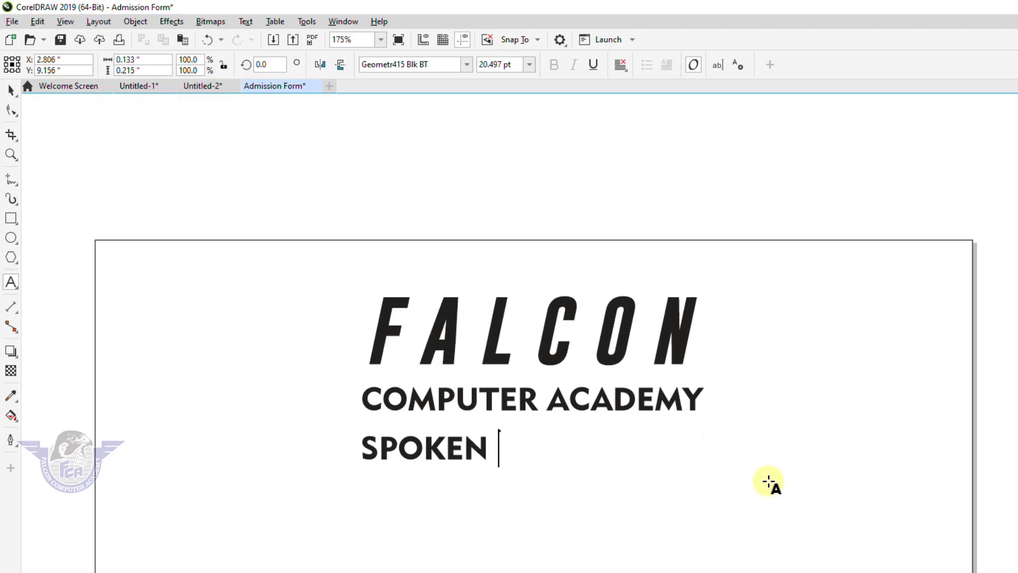
text(& COMPUTER C)
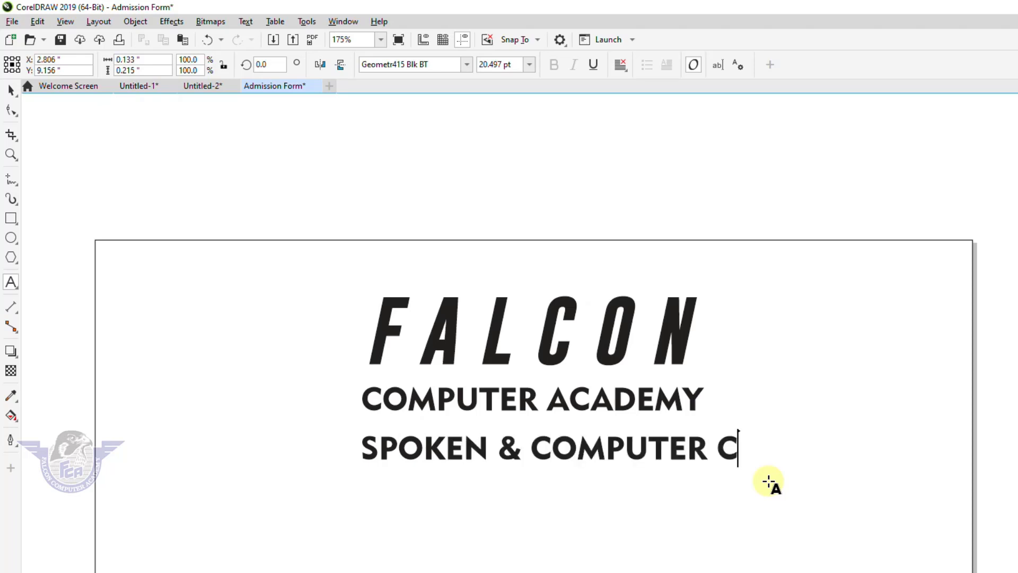
text(OURSES ACADEMY)
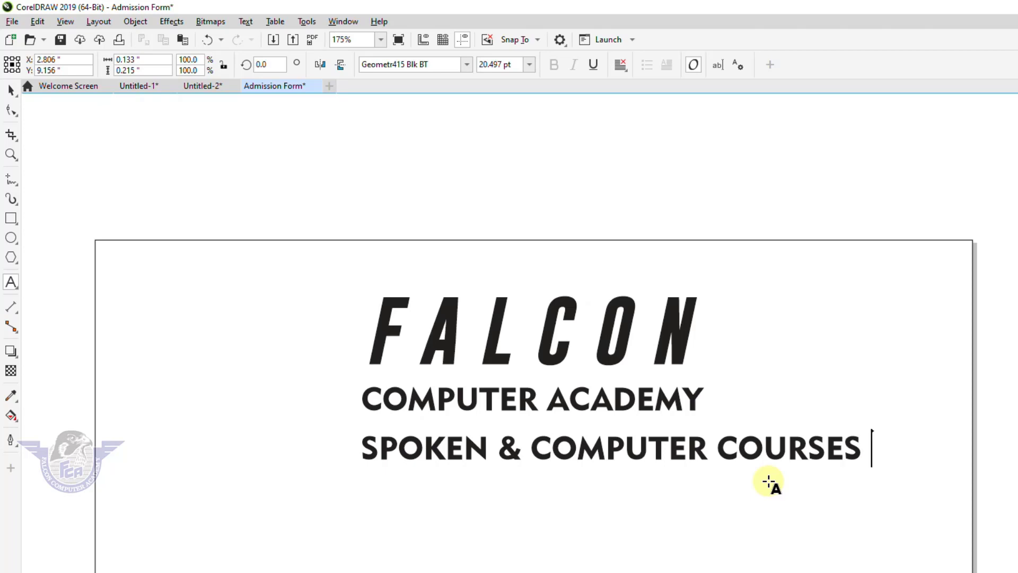
click(11, 90)
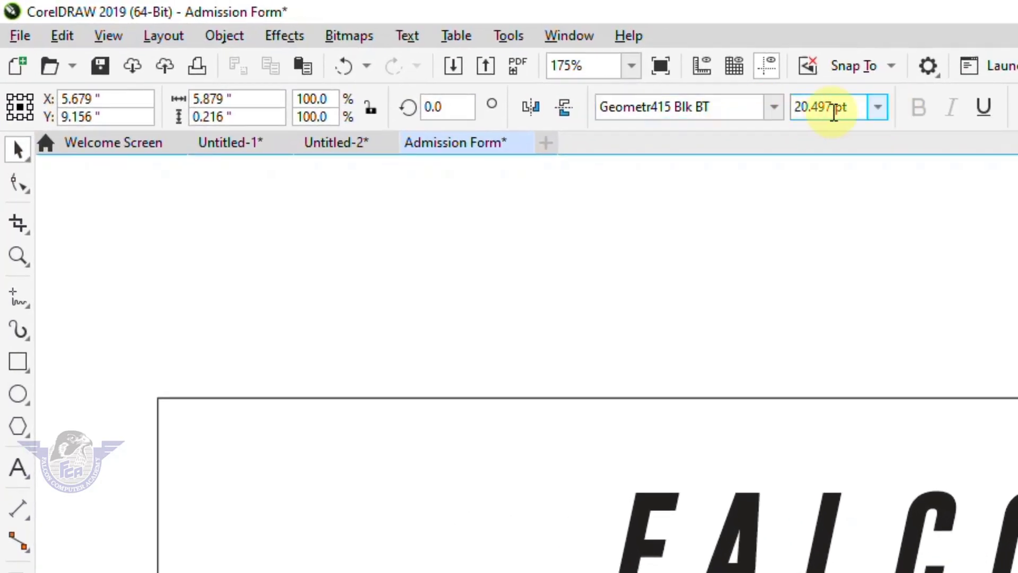
Set the SPOKEN & COMPUTER COURSES ACADEMY line to 12 pt and centre it horizontally under COMPUTER ACADEMY.
click(880, 109)
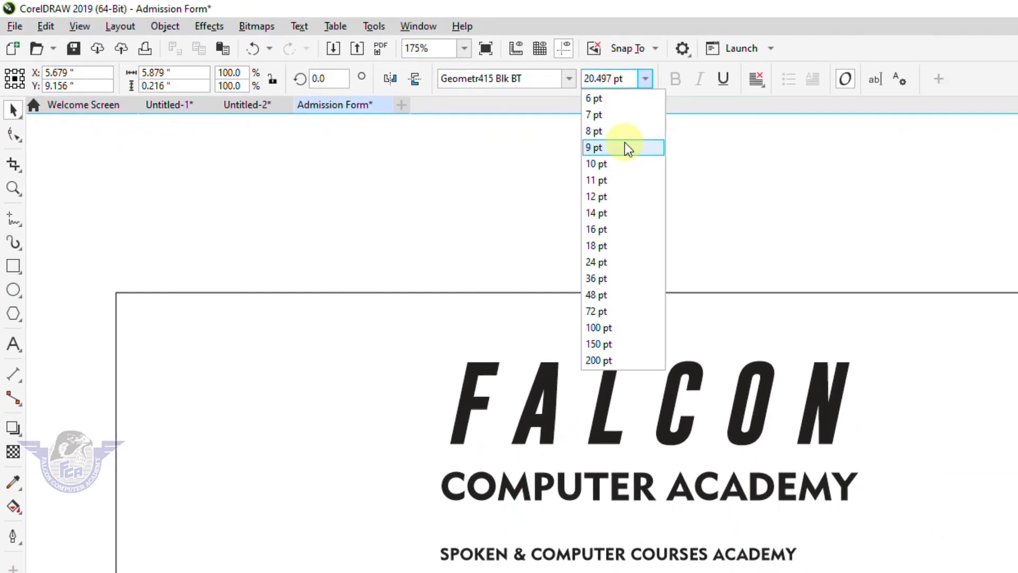
click(619, 194)
shift+click(726, 488)
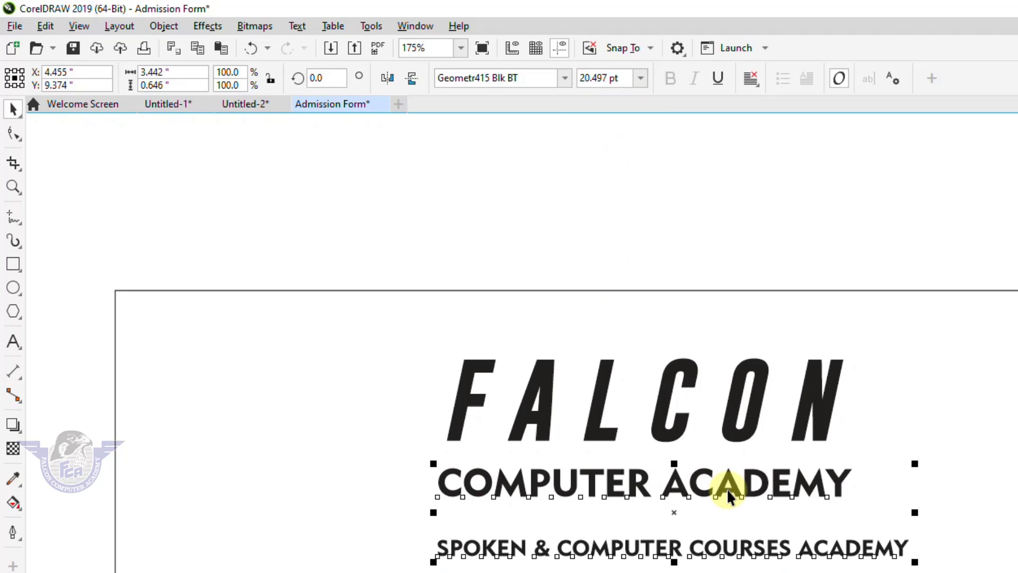
key(c)
click(738, 306)
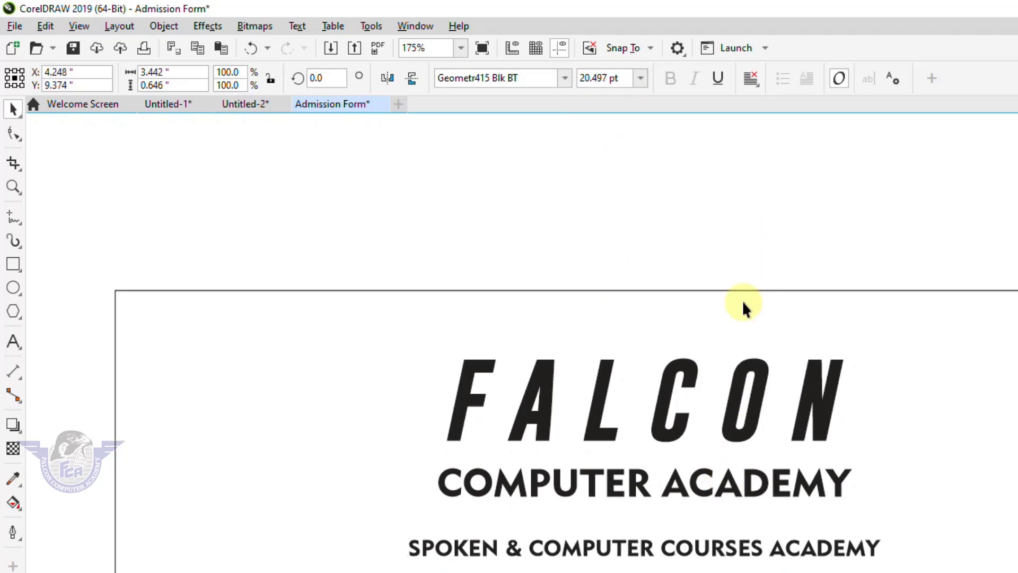
Move the SPOKEN & COMPUTER COURSES ACADEMY line up close beneath COMPUTER ACADEMY and place a duplicate of it just below.
click(695, 546)
drag(695, 546, 694, 535)
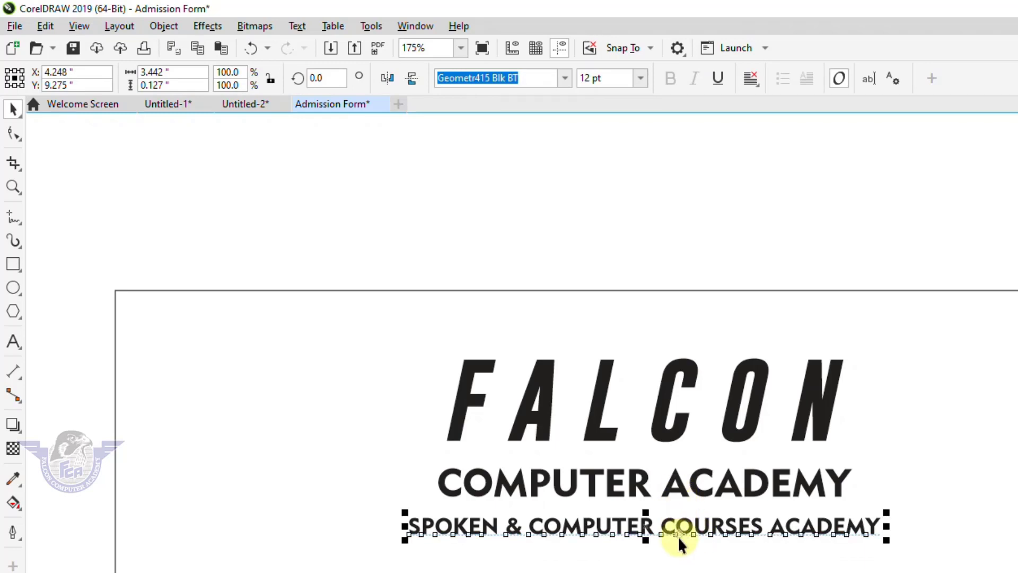
drag(679, 534, 670, 569)
right_click(669, 569)
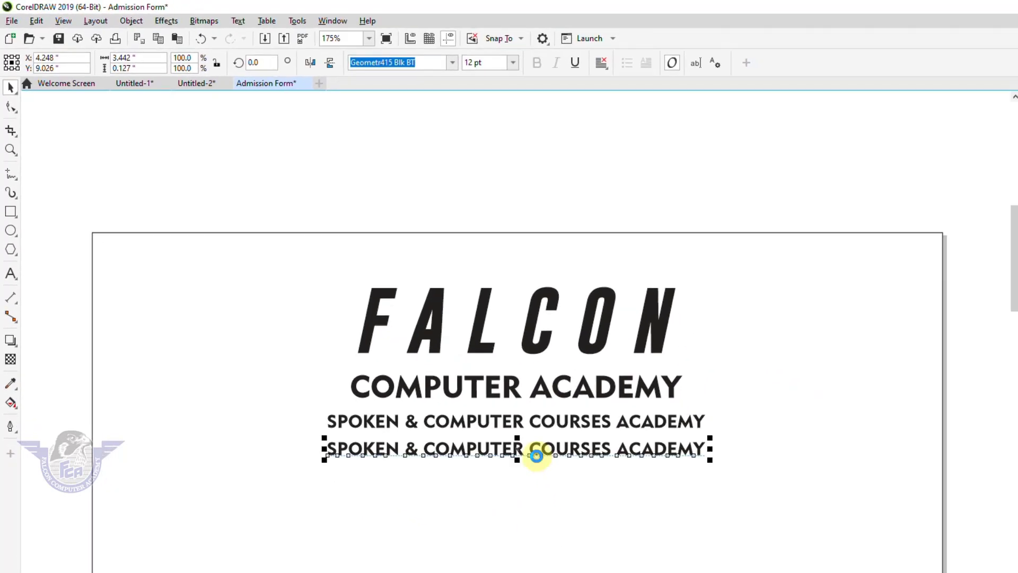
Replace the text of the lowest duplicated line with Admission Form.
double_click(531, 450)
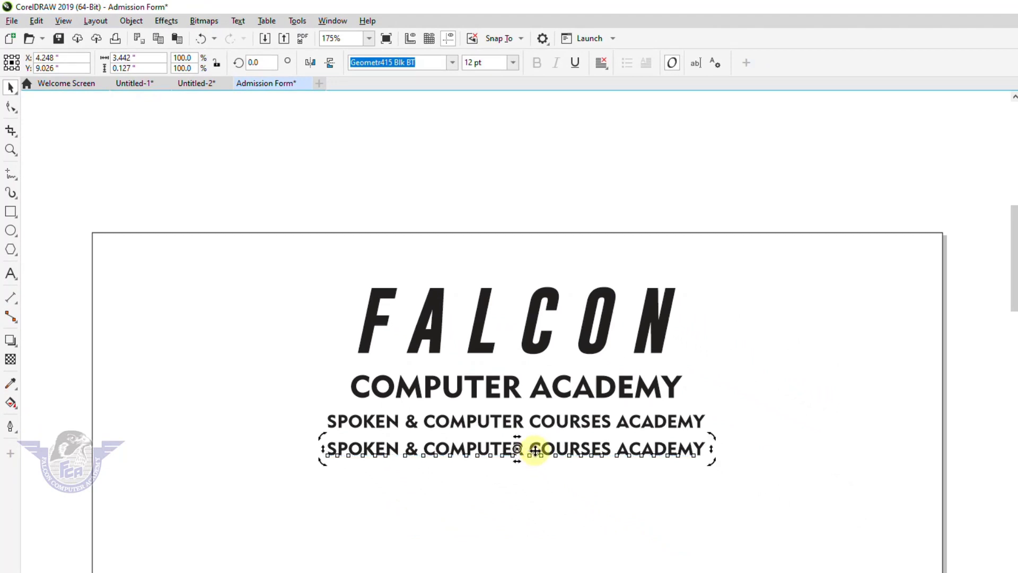
key(ctrl+a)
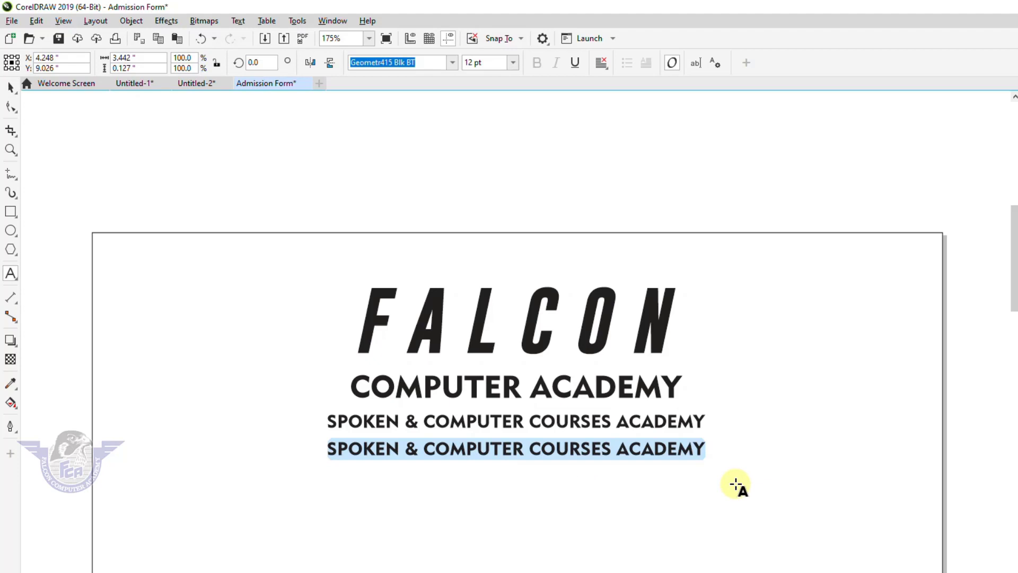
key(BackSpace)
text(Admission Form)
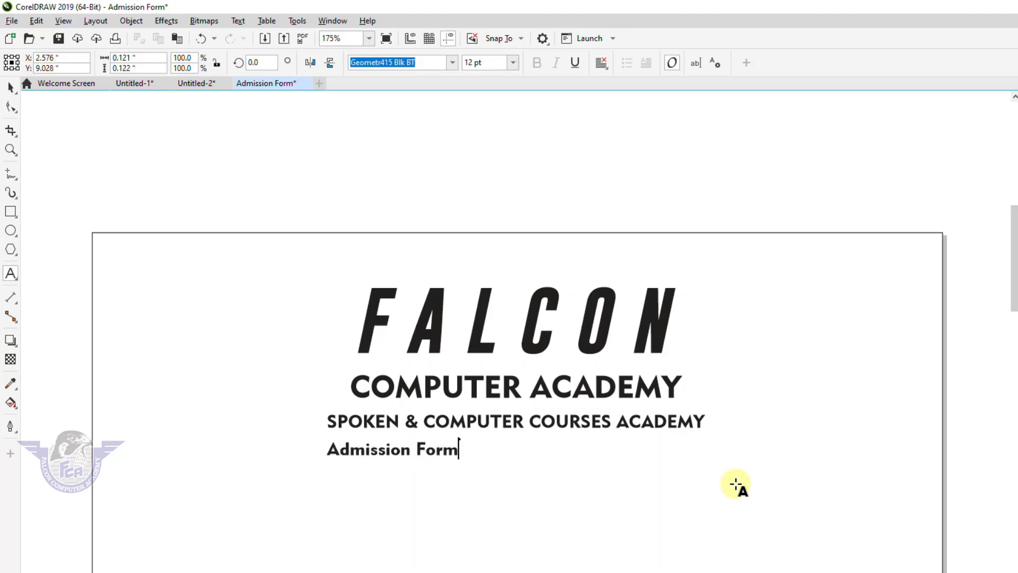
click(10, 87)
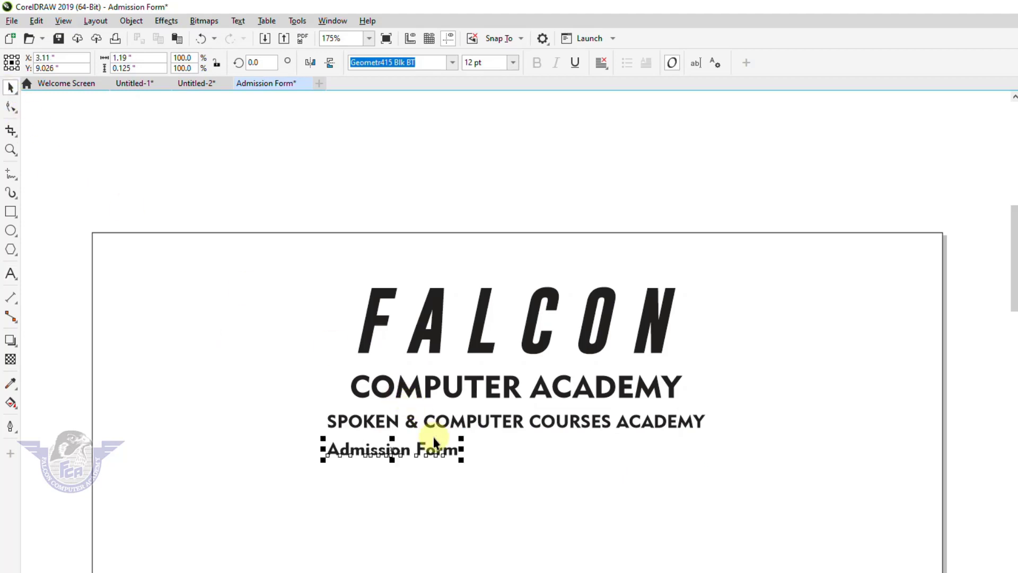
Enlarge the Admission Form line to about 14.6 pt and centre it horizontally beneath the SPOKEN & COMPUTER COURSES ACADEMY line.
drag(461, 460, 480, 478)
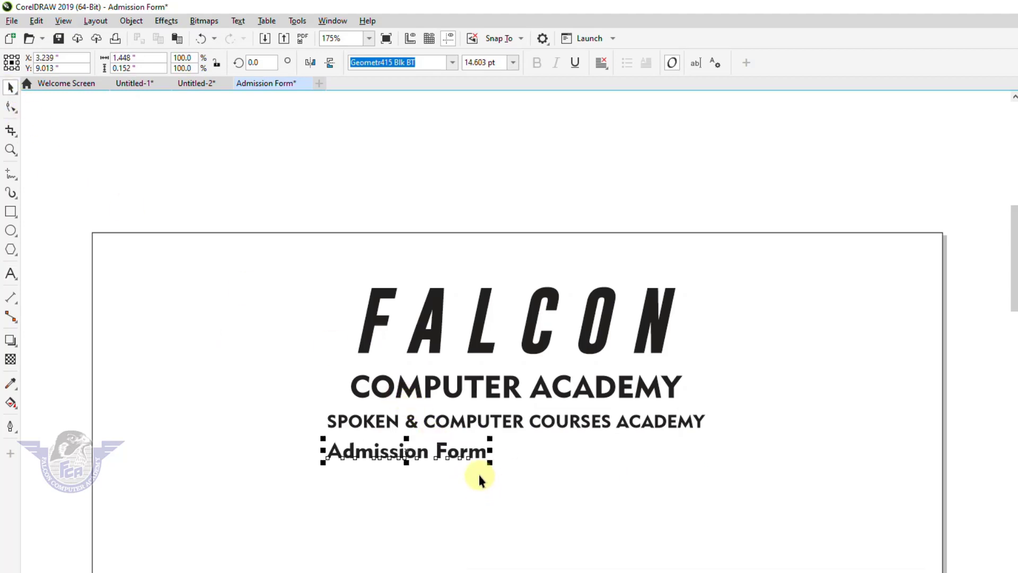
shift+click(483, 427)
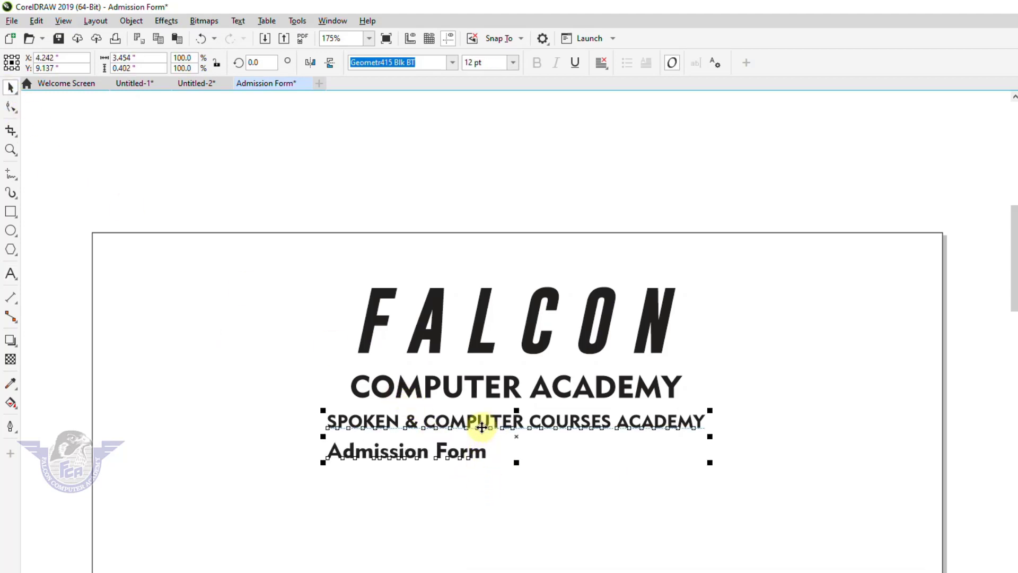
key(c)
key(Escape)
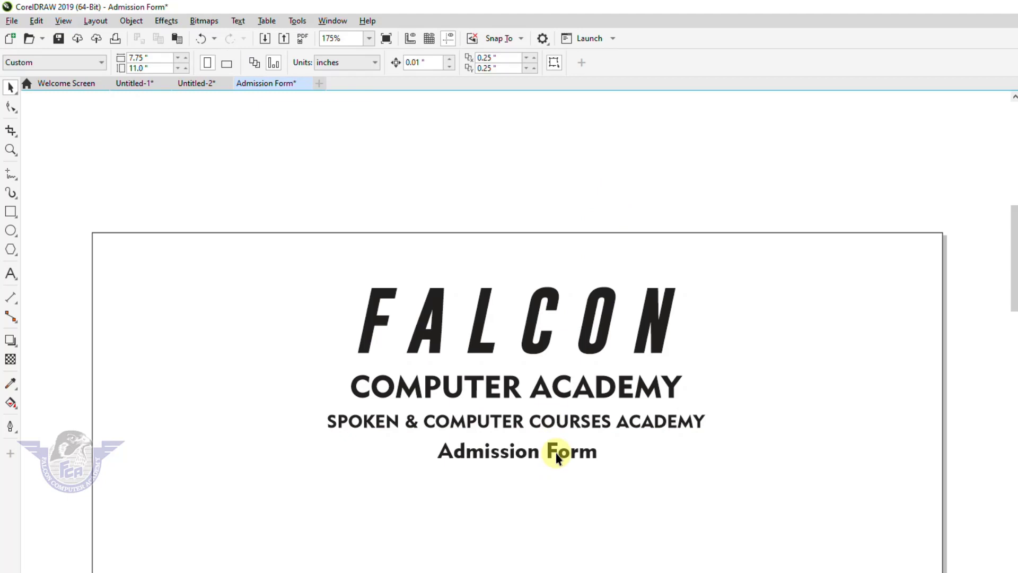
Fill the SPOKEN & COMPUTER COURSES ACADEMY line with cyan and the FALCON title with dark blue.
click(562, 428)
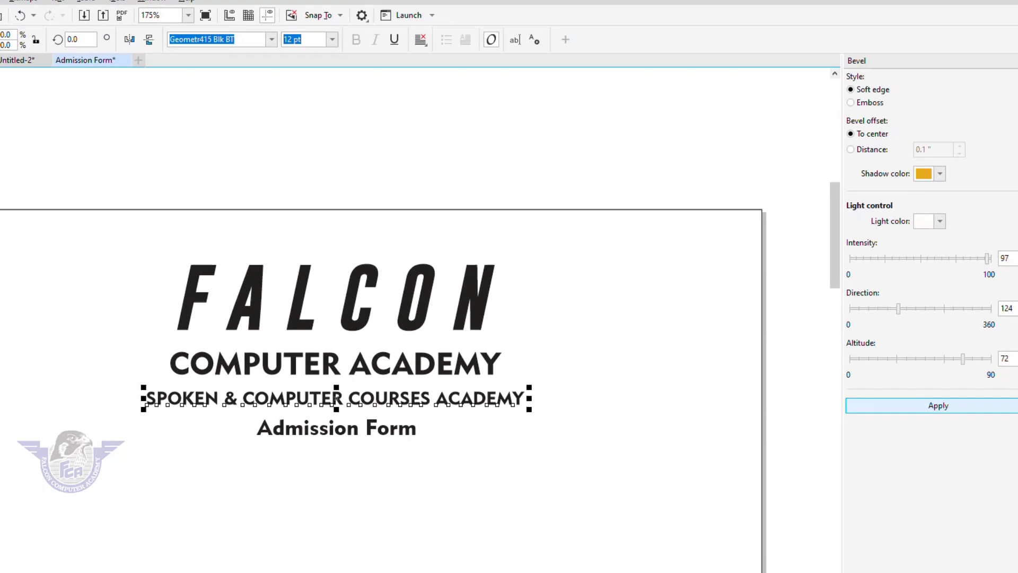
click(1007, 393)
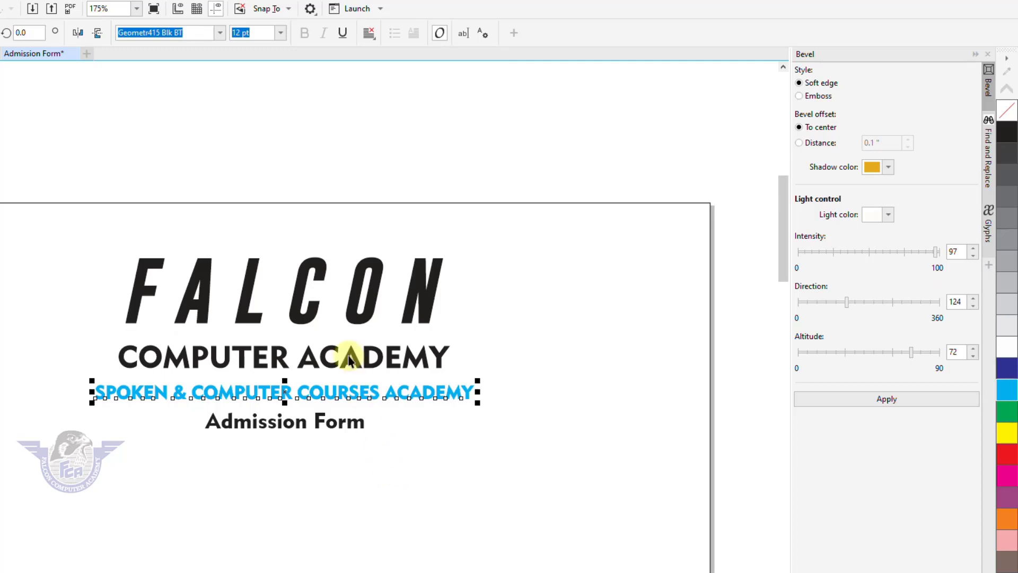
click(312, 312)
click(1006, 367)
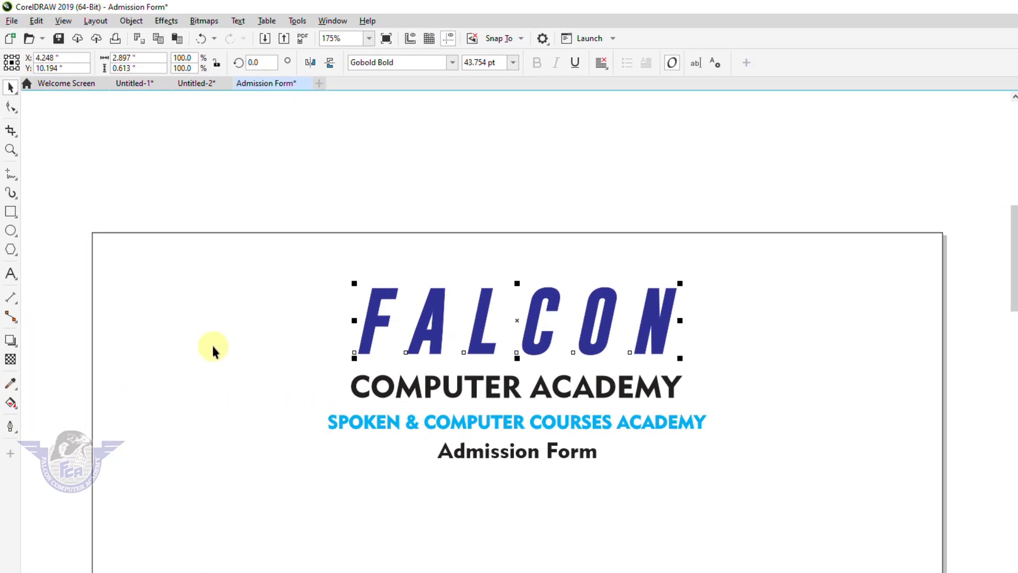
Import the logo falconryk logo 800 x 800 in png.png and place it about 0.88 inch tall in the page's upper-left corner.
key(ctrl+i)
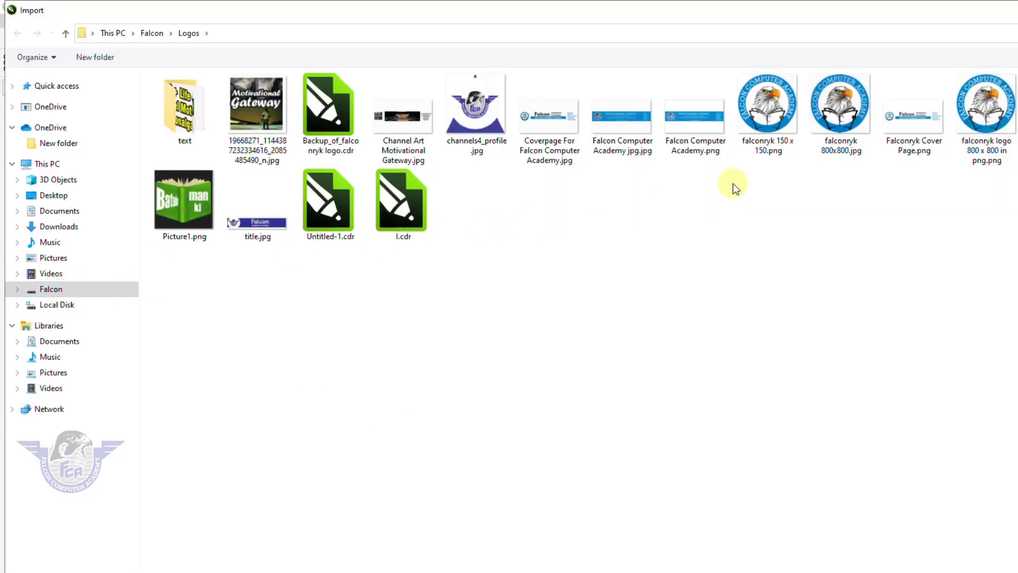
click(835, 122)
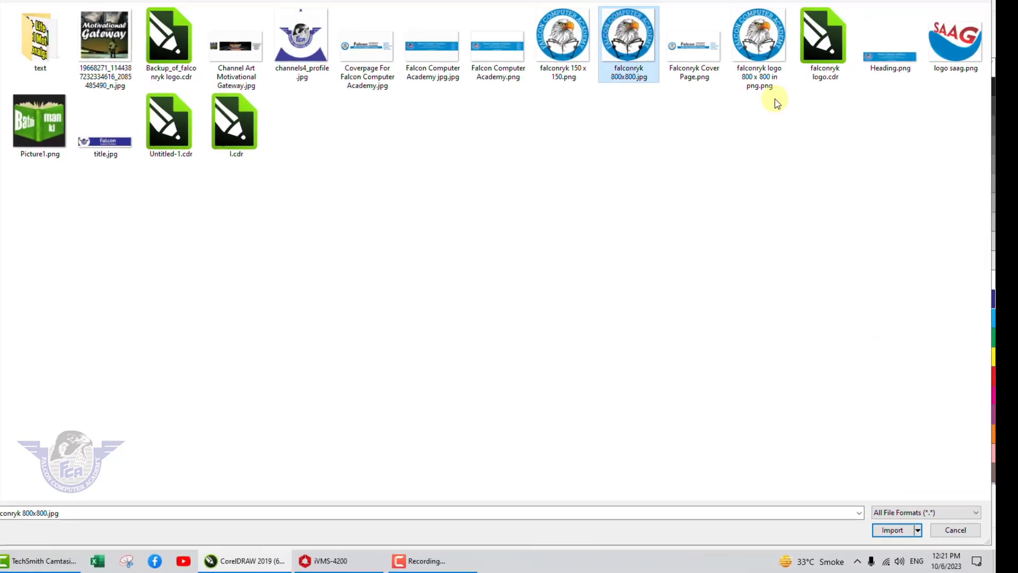
click(763, 25)
click(803, 510)
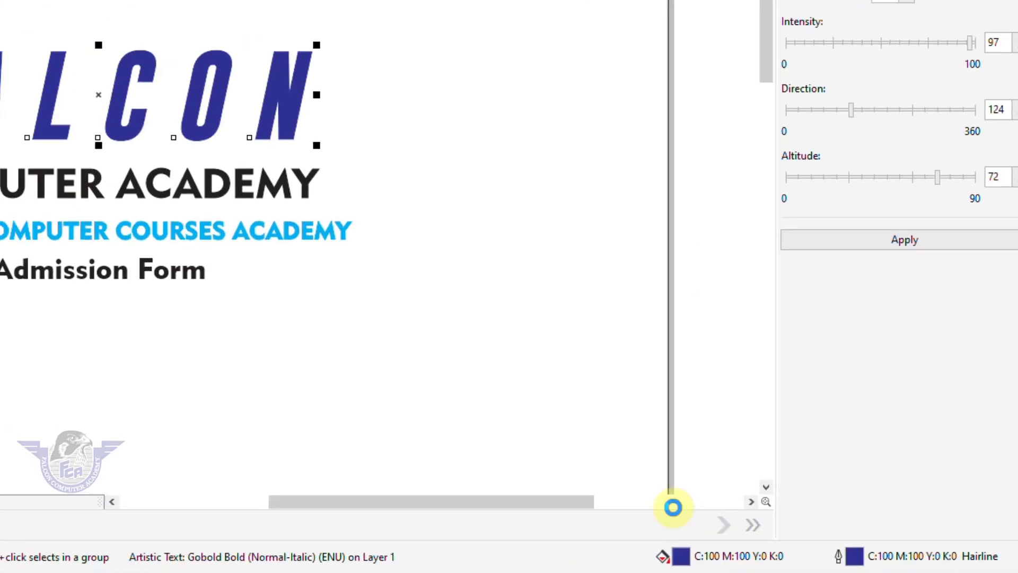
drag(108, 215, 214, 322)
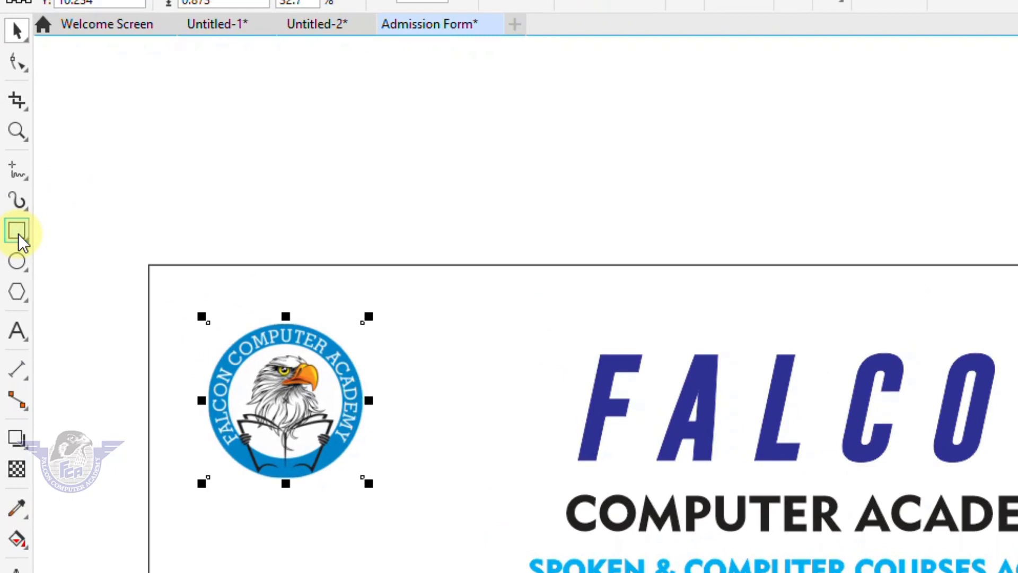
Draw an upright rectangle about 1.16 inches tall in the page's upper-right corner and set its outline width to 1 pt.
click(18, 233)
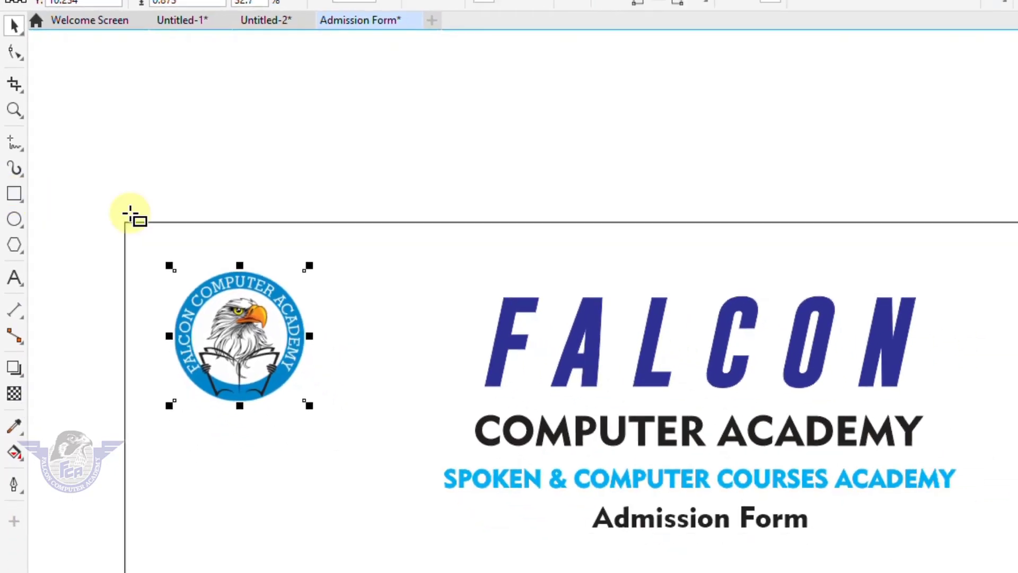
drag(794, 224, 905, 353)
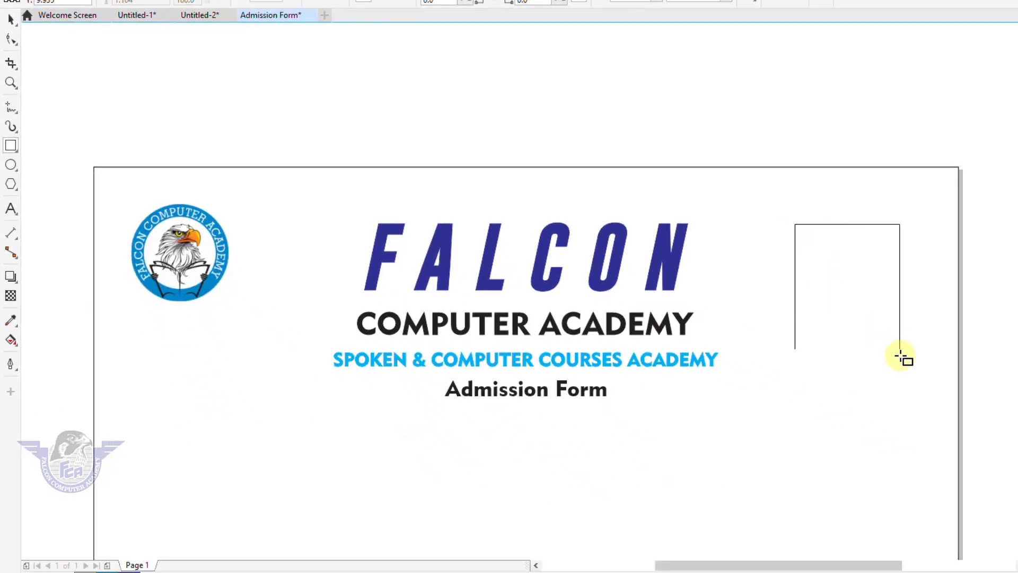
click(10, 20)
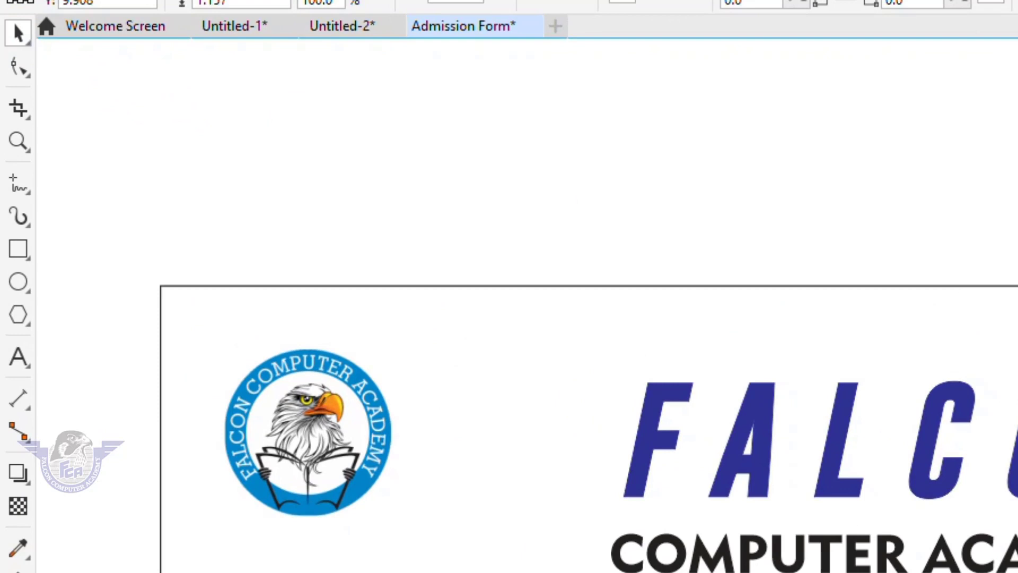
key(F12)
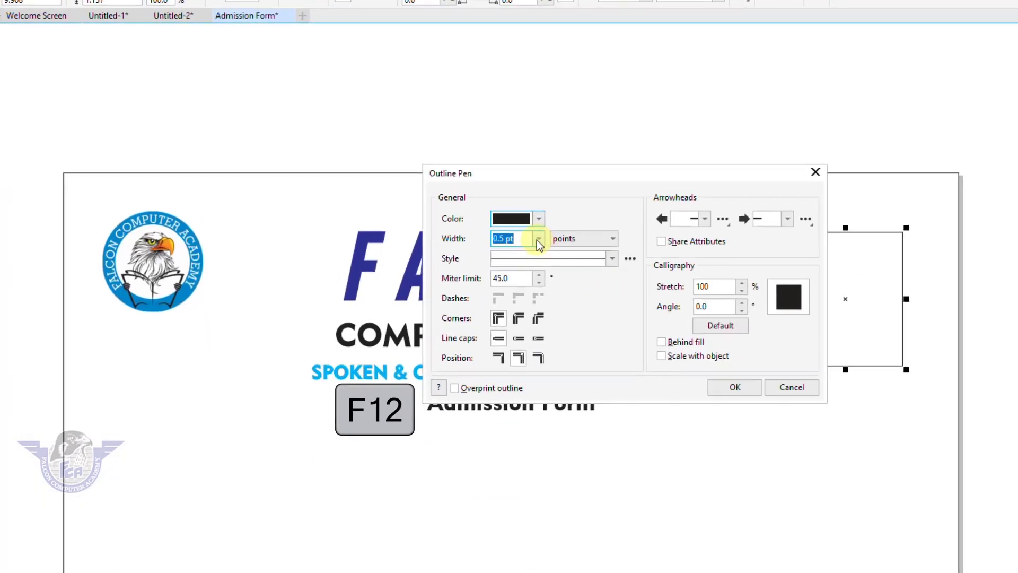
click(553, 232)
click(525, 285)
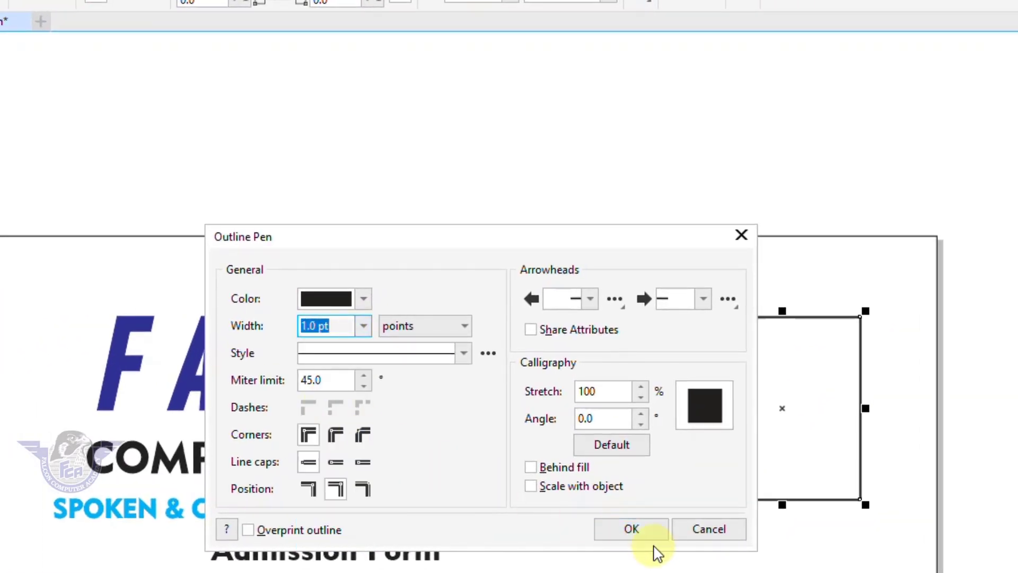
click(639, 532)
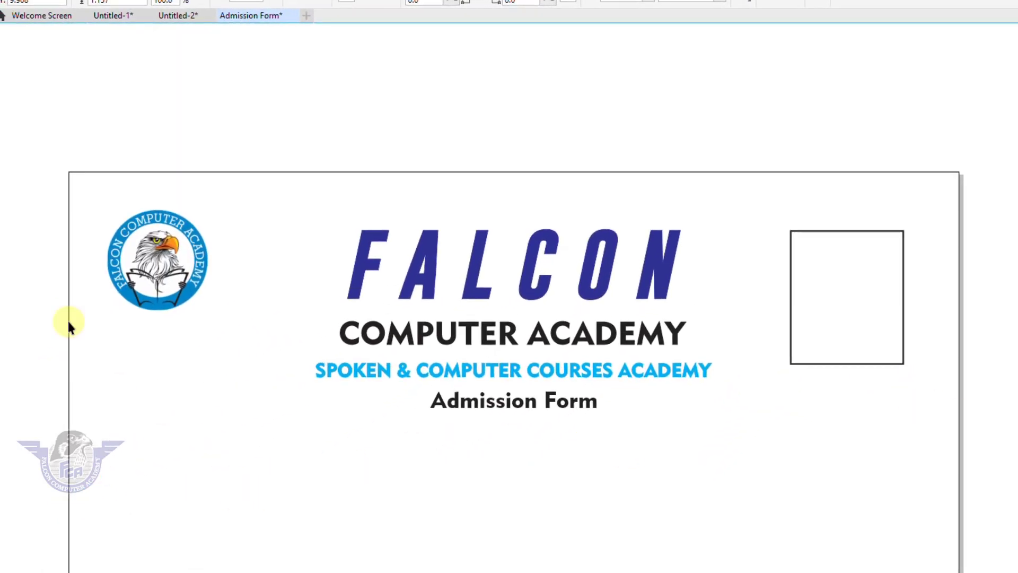
Draw a horizontal line across the full 7.75-inch page width just beneath Admission Form and set its outline width to 1 pt.
click(13, 150)
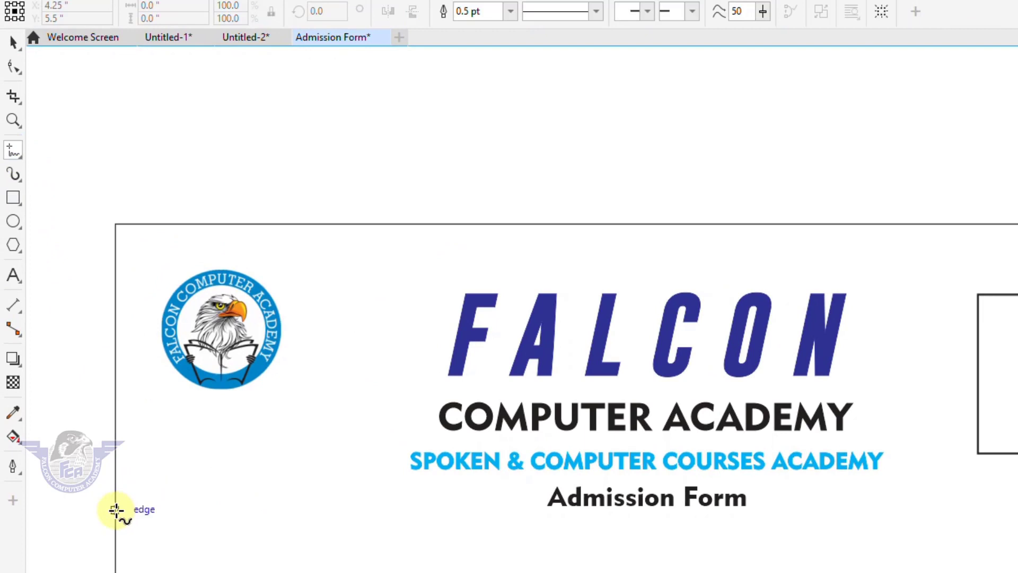
click(118, 511)
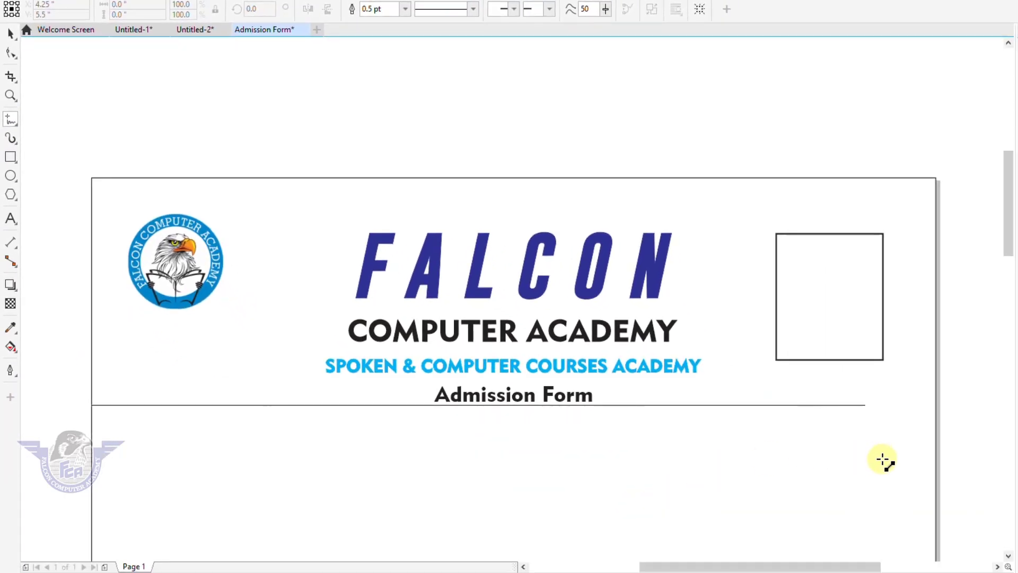
click(937, 459)
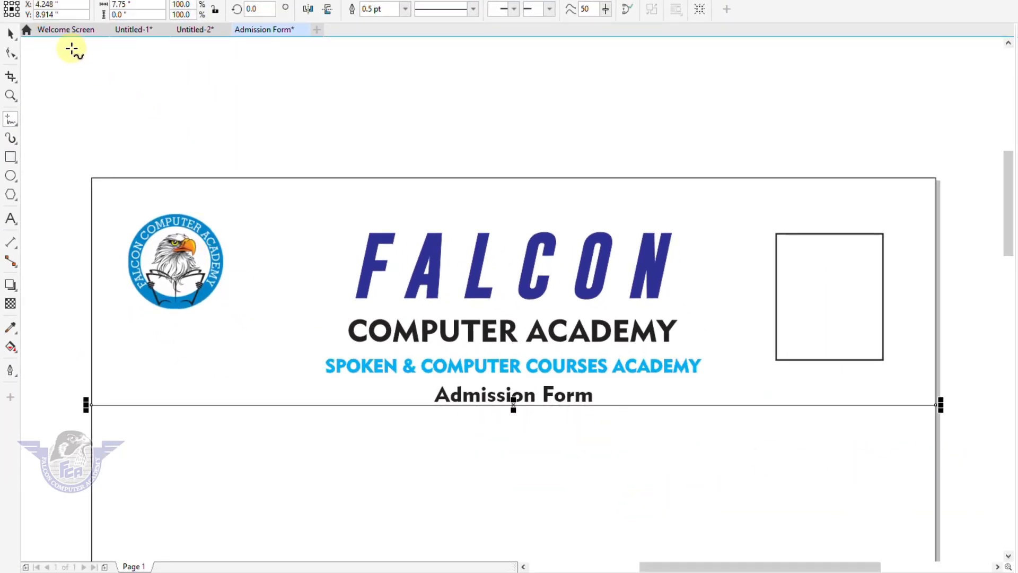
click(10, 34)
drag(513, 405, 513, 411)
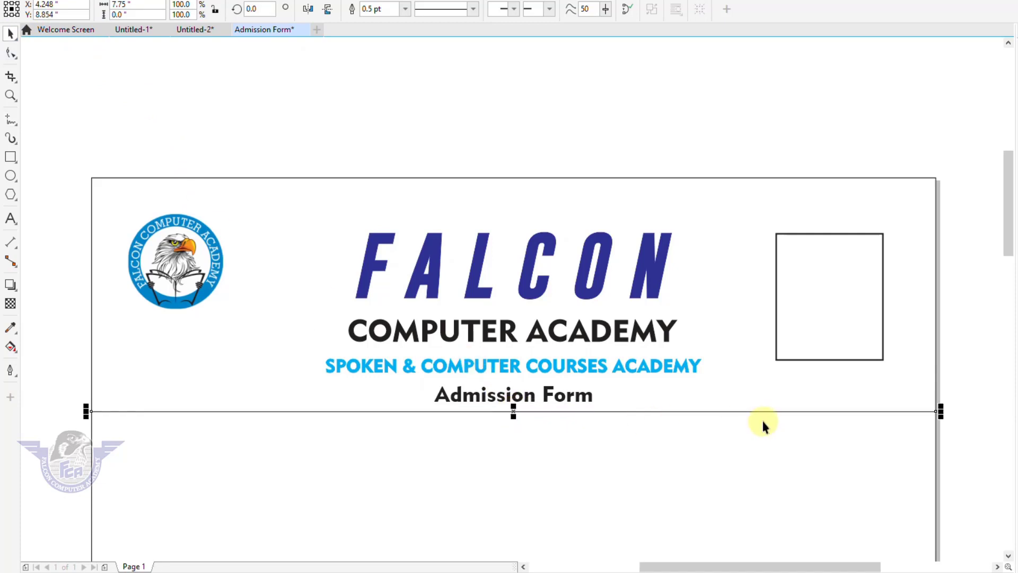
key(F12)
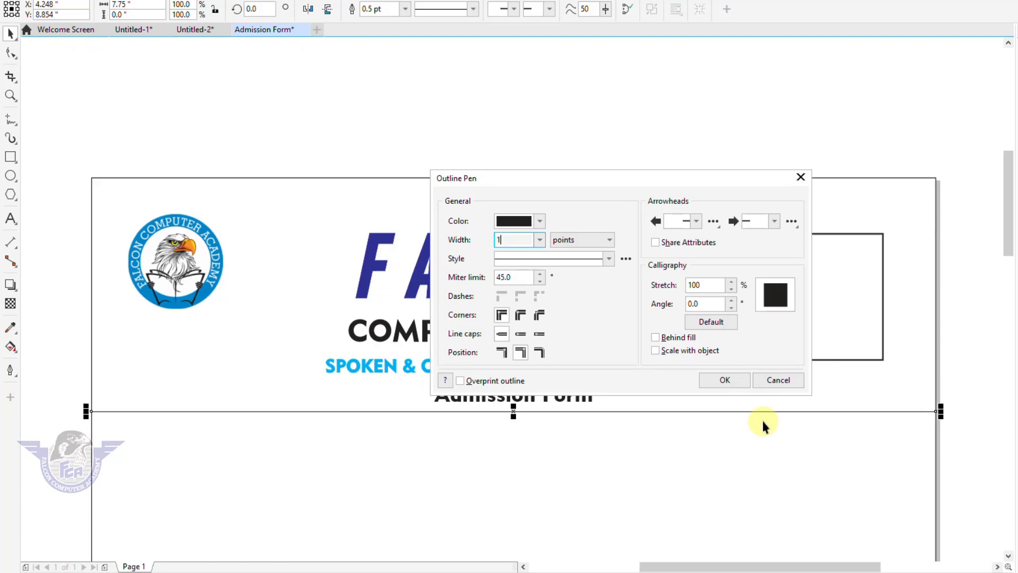
key(Return)
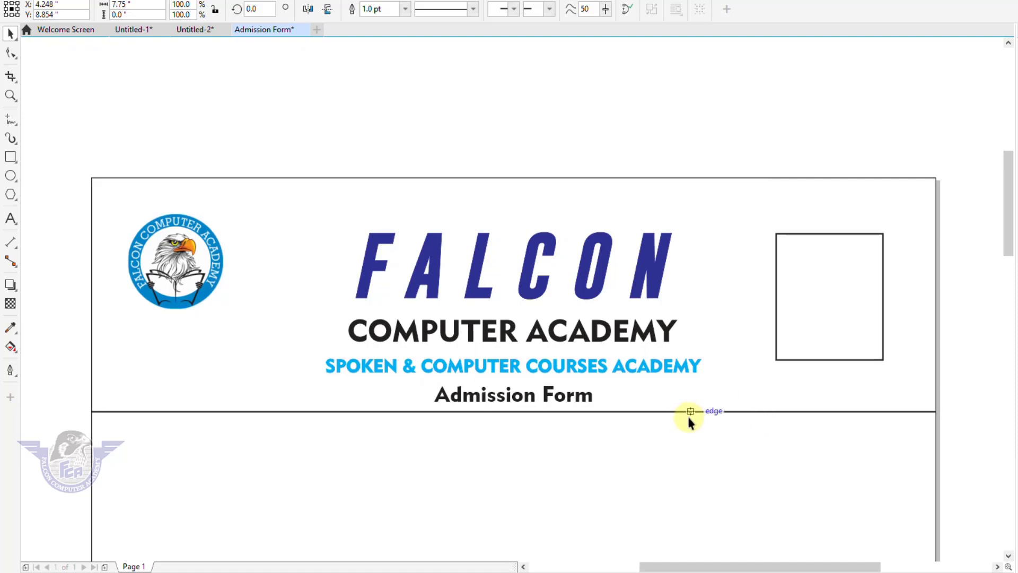
Place a duplicate of the Admission Form text below the divider line near the page's left edge and set it to 10 pt.
click(552, 397)
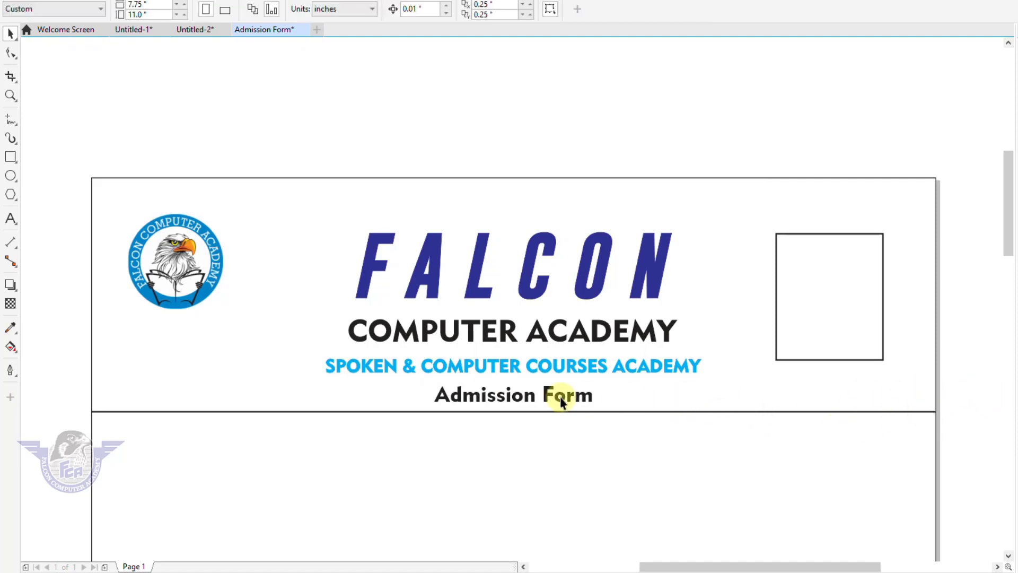
drag(509, 394, 188, 458)
right_click(187, 457)
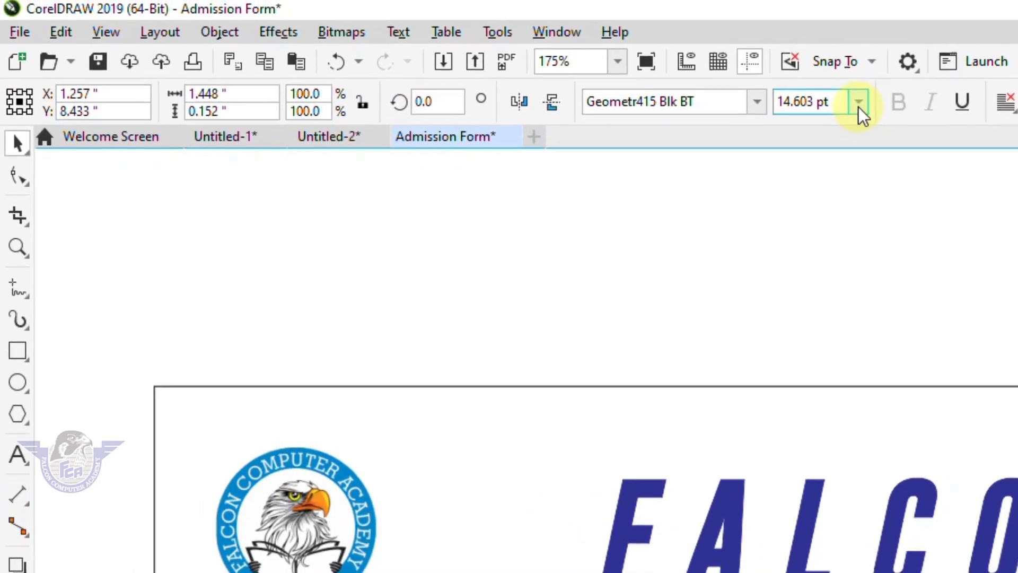
click(509, 9)
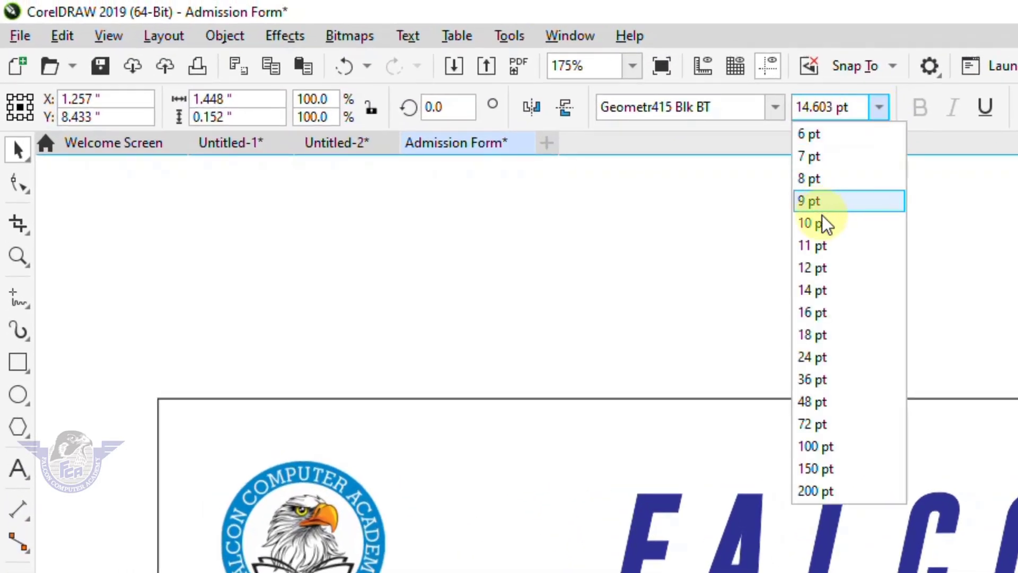
click(819, 267)
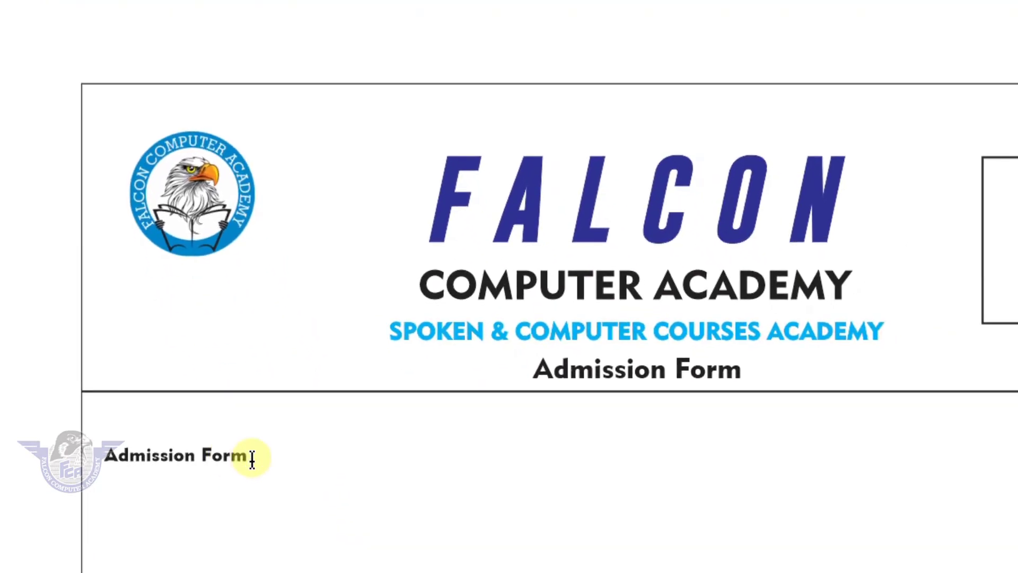
Replace the text of the small duplicate below the divider line with Student Name:.
key(ctrl+a)
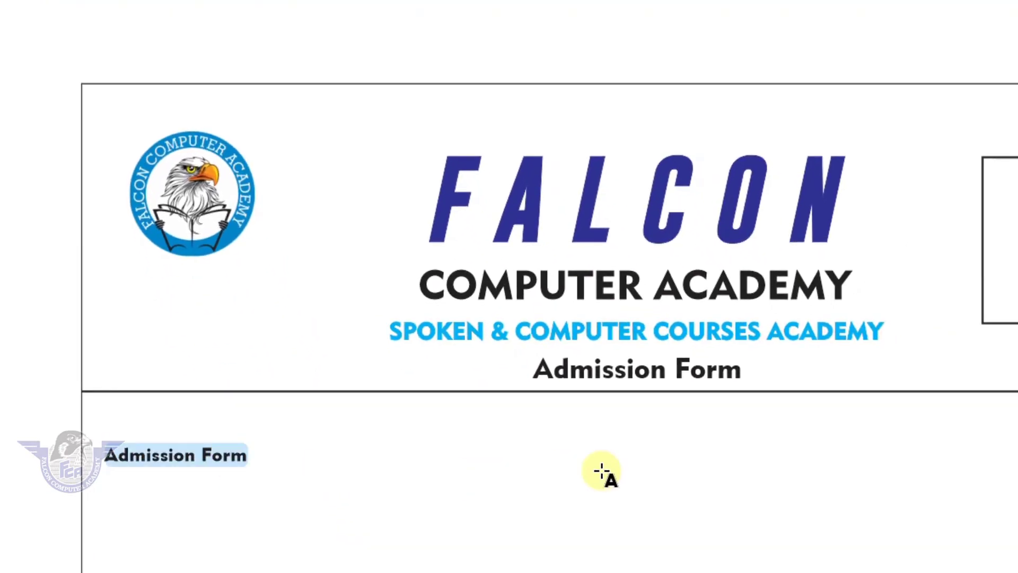
text(s)
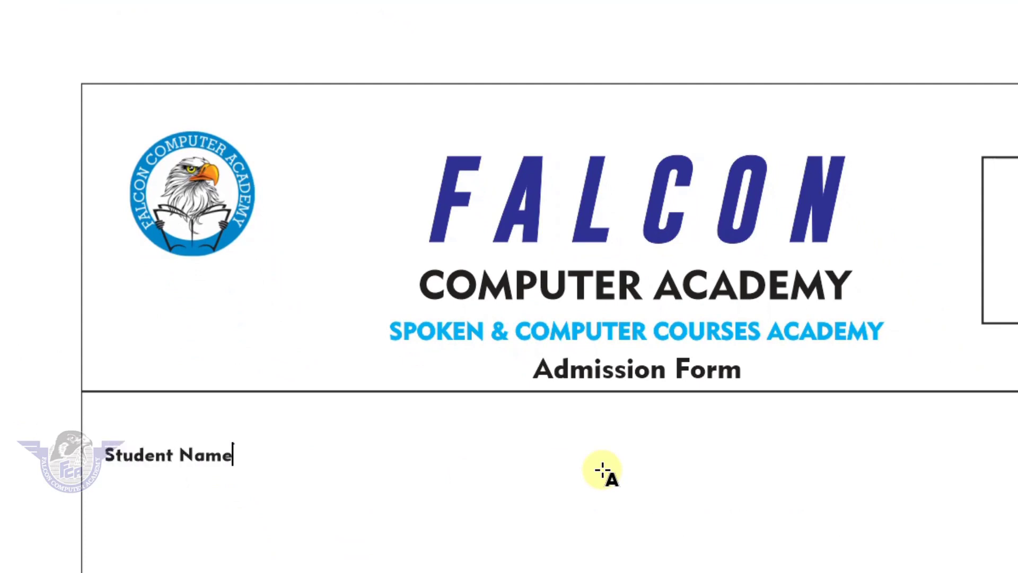
click(2, 69)
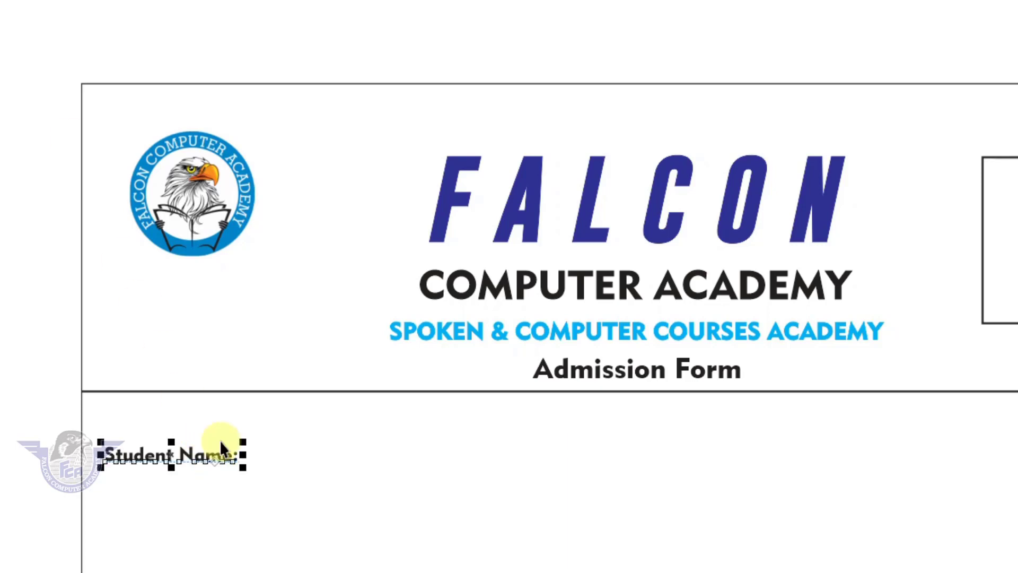
Set the Student Name: label to Arial in bold italic.
click(433, 35)
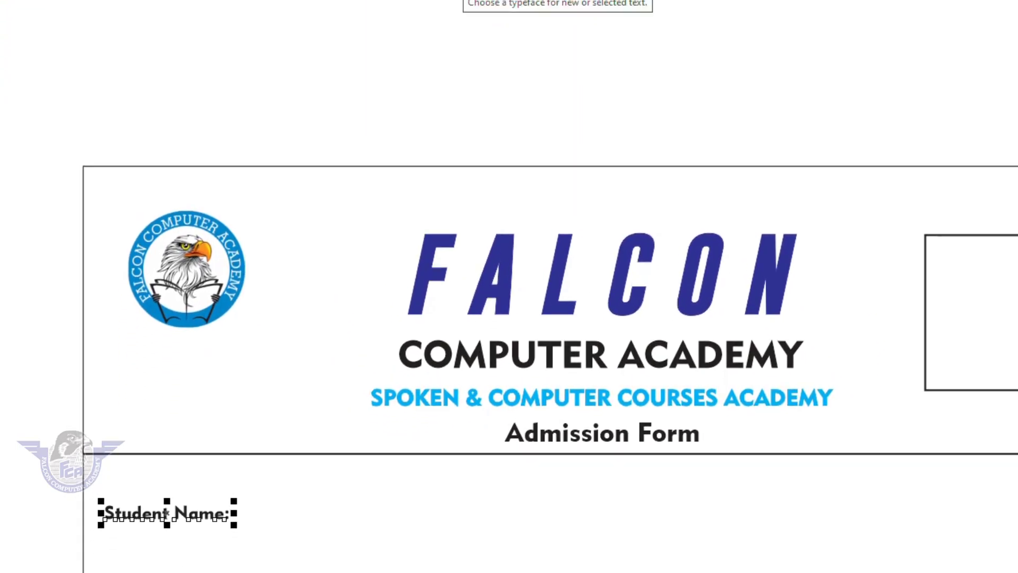
text(Arial)
key(Return)
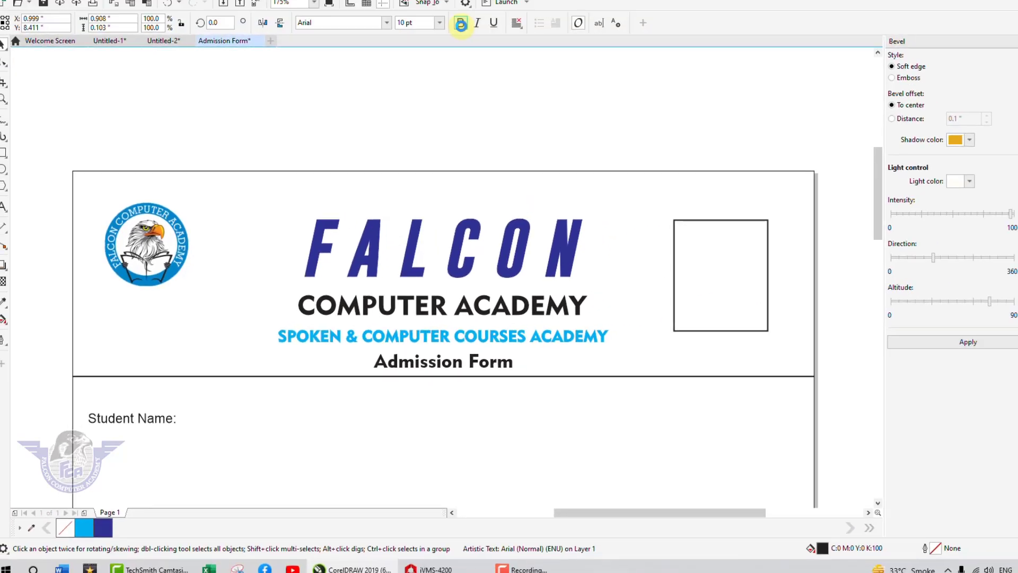
click(438, 52)
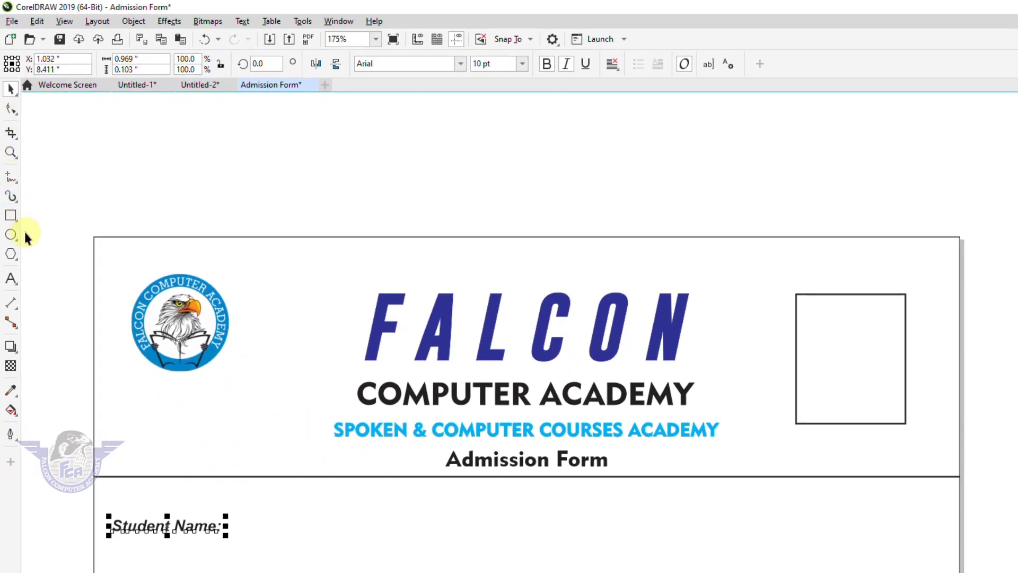
Duplicate the divider line at the Student Name: baseline and shorten it from both ends to about 6.03 inches, starting after the label.
drag(214, 477, 212, 532)
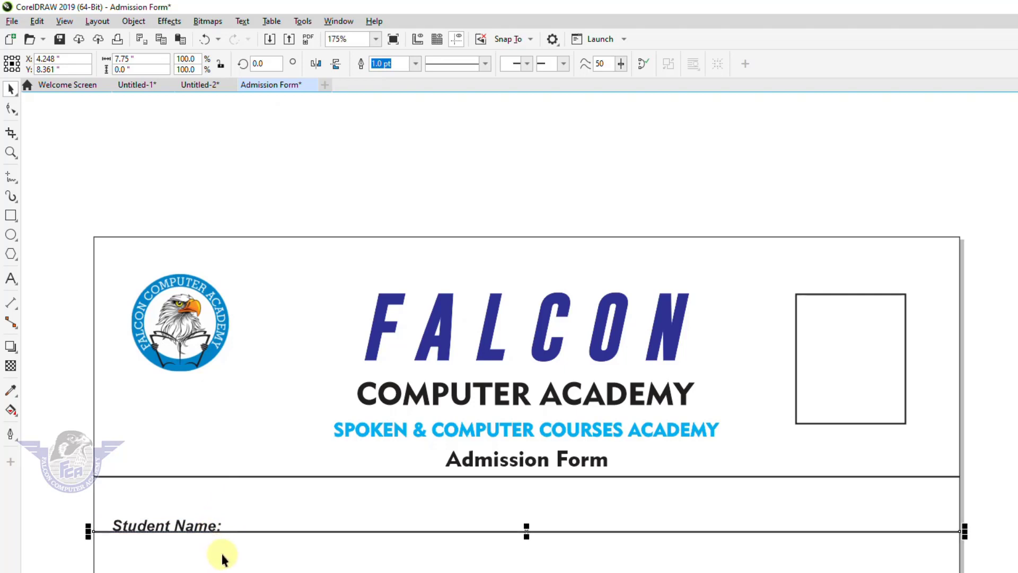
drag(89, 533, 217, 557)
drag(962, 531, 897, 546)
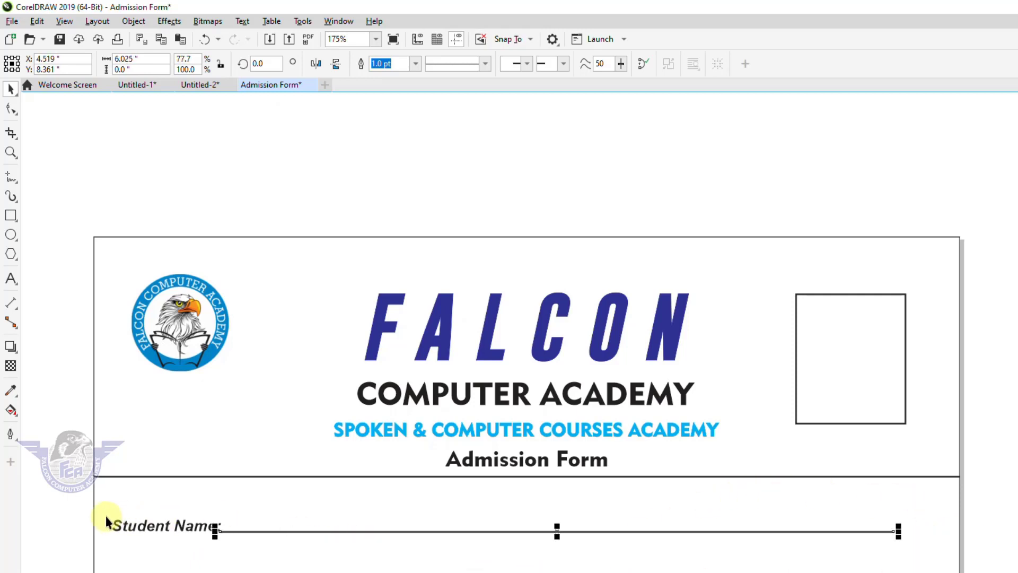
Duplicate the Student Name: label together with its fill-in line directly below as a second row.
click(69, 511)
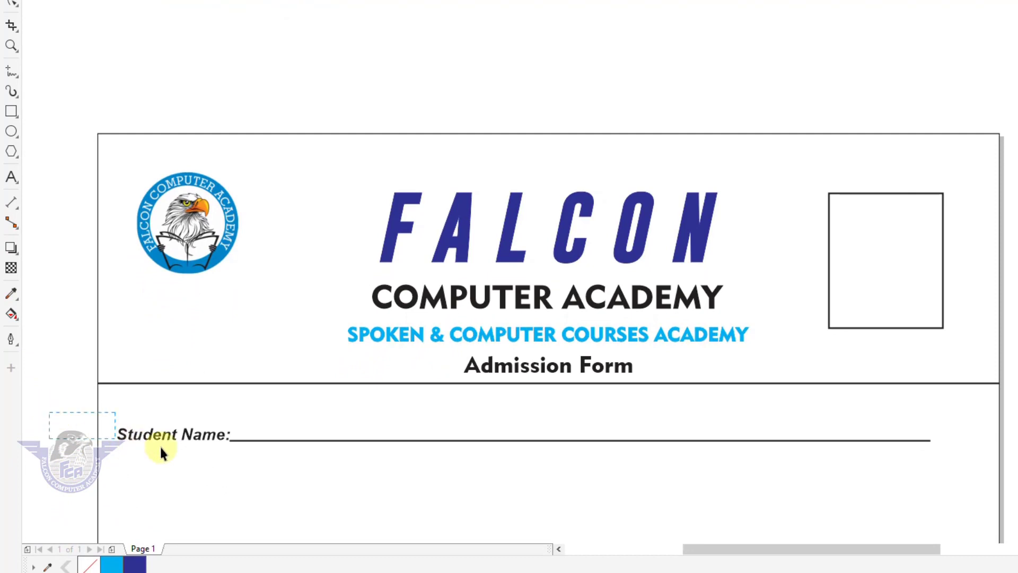
drag(460, 468, 966, 470)
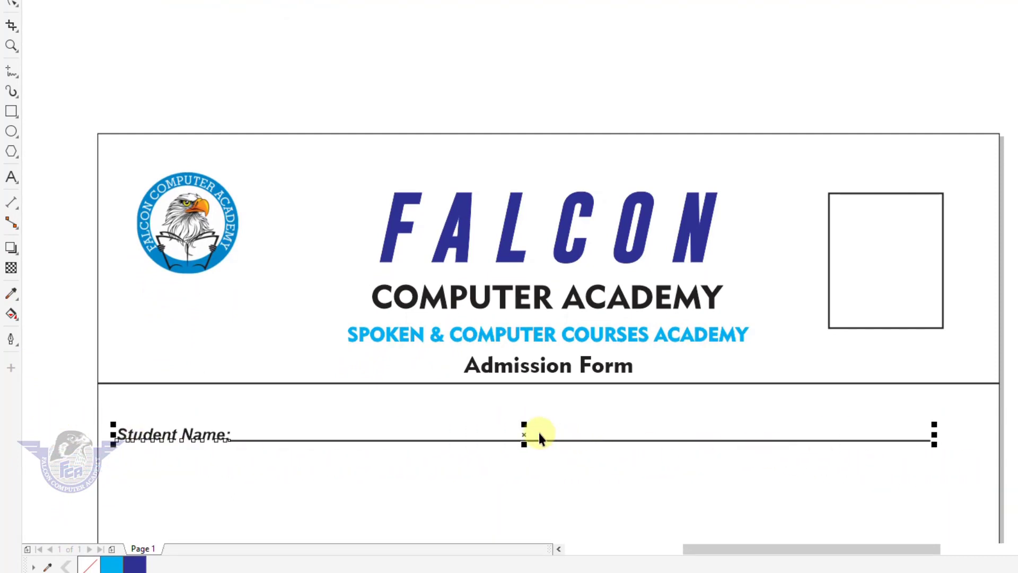
drag(524, 435, 521, 484)
click(58, 431)
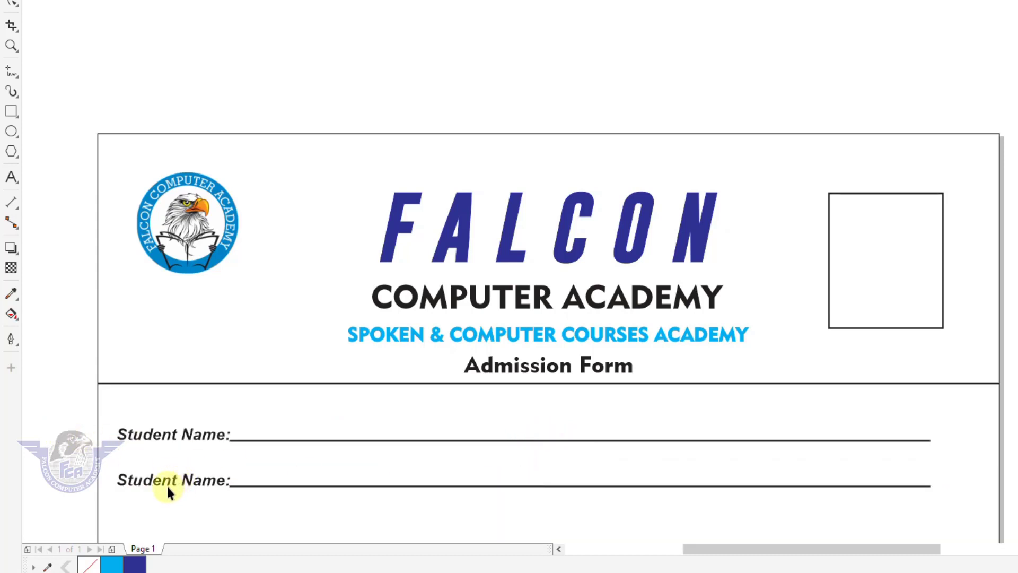
Change the second row's label to Father's Name: and shorten its fill-in line to start after the label.
click(169, 481)
key(F8)
key(ctrl+a)
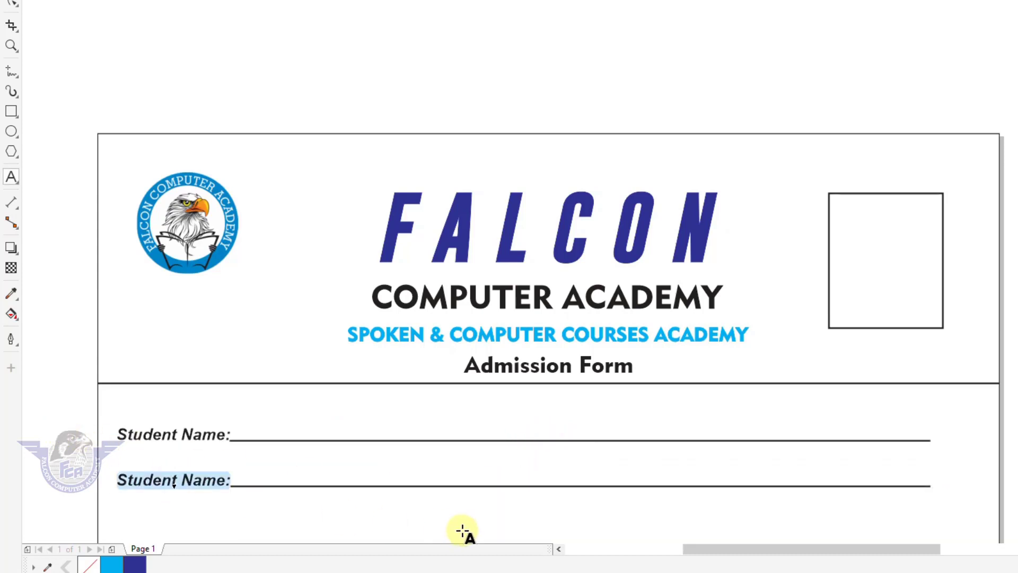
text(Fathe)
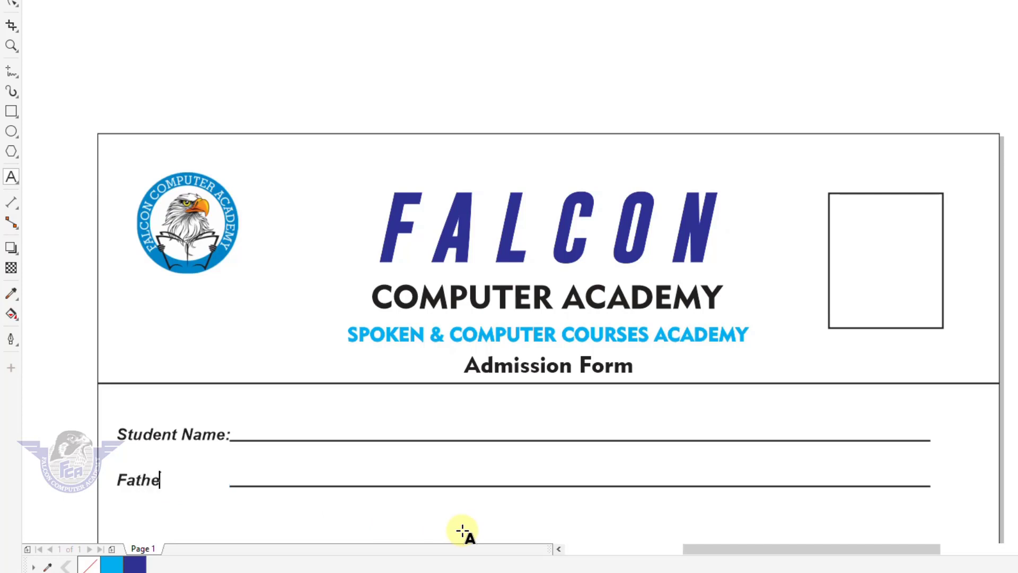
text(r's Name)
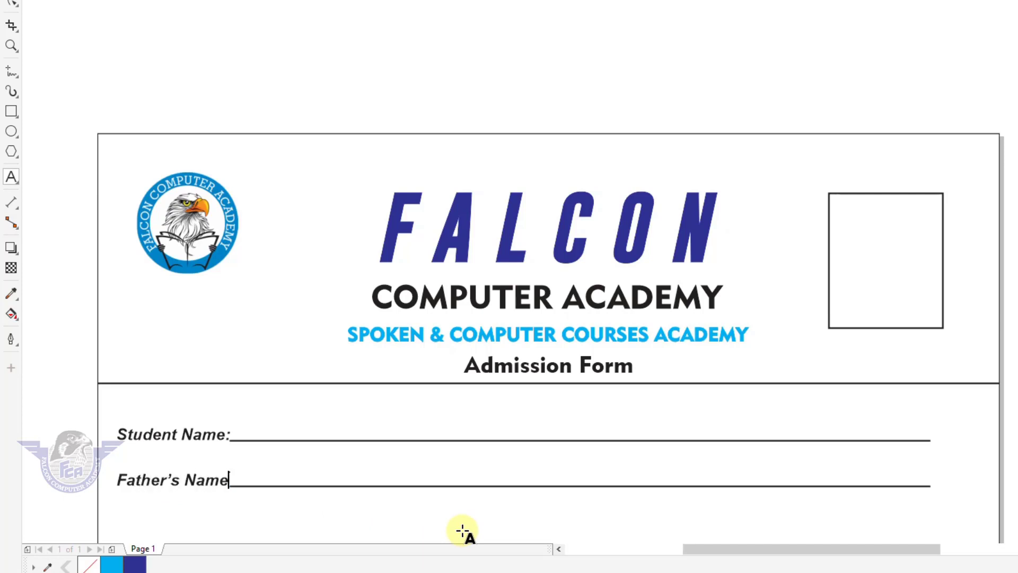
text(:)
click(13, 29)
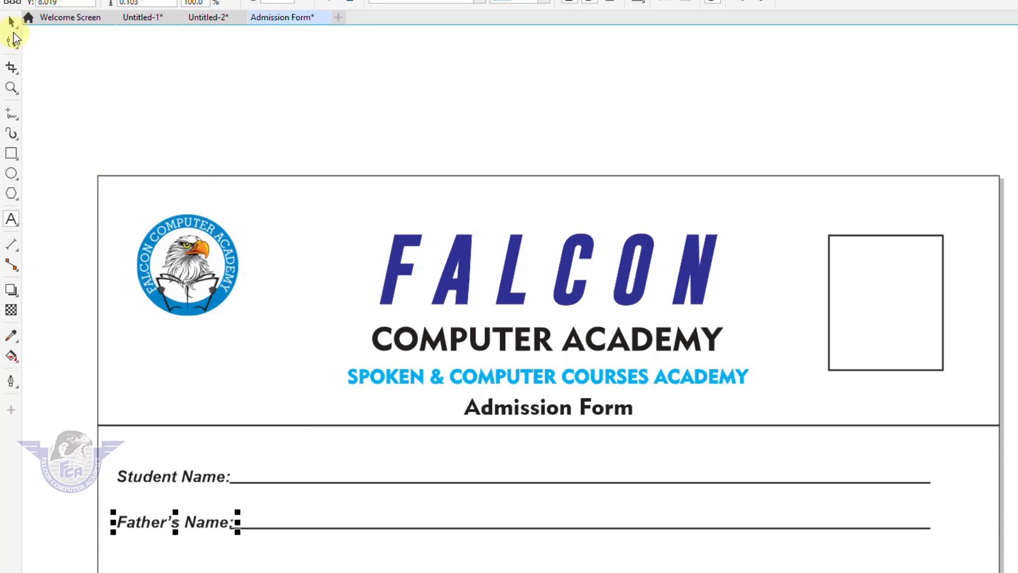
drag(238, 513, 234, 529)
click(255, 528)
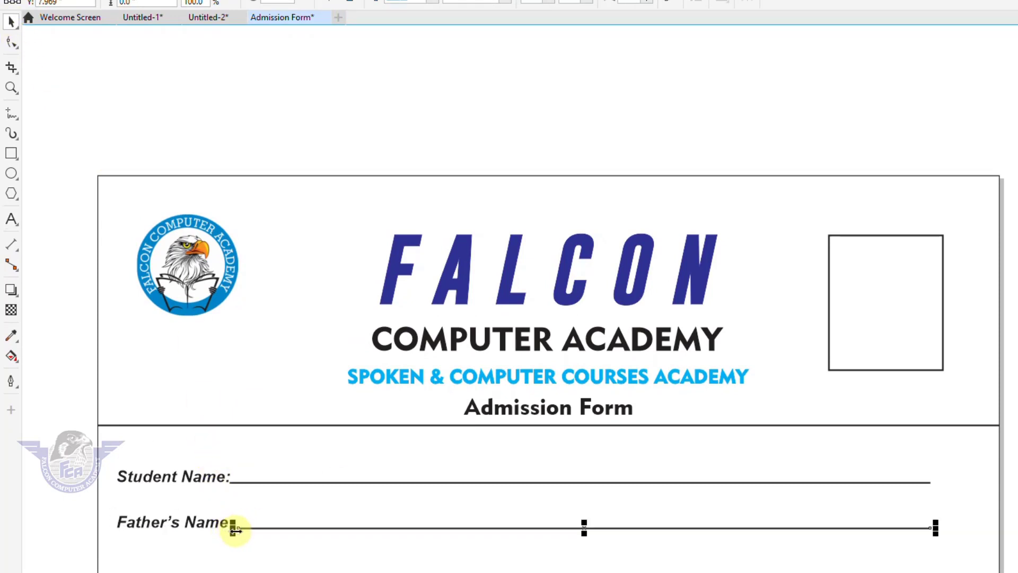
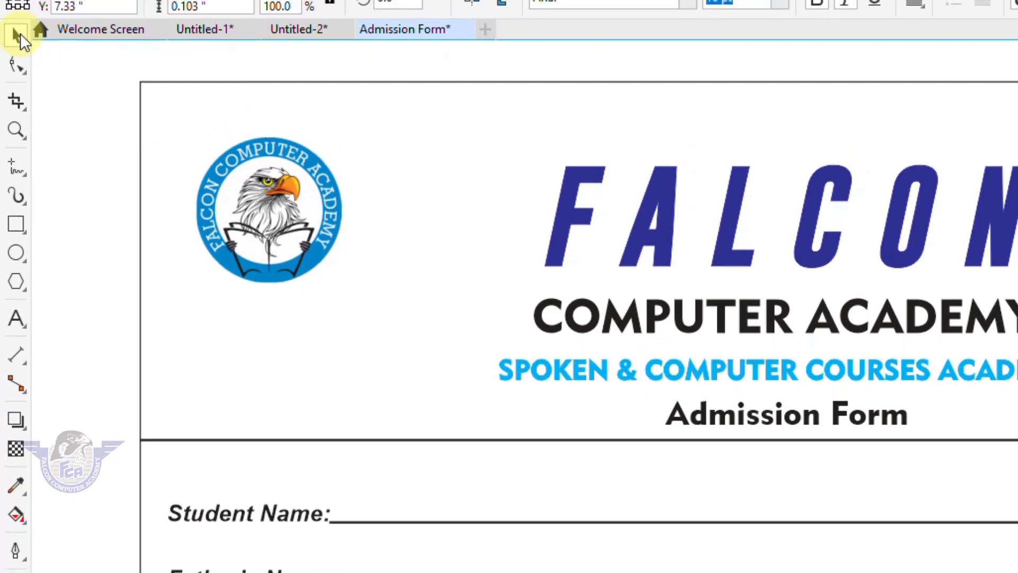
Draw a circle about 0.178 inches wide after the Gender: label and set its outline to 1 pt.
click(16, 255)
drag(495, 389, 518, 420)
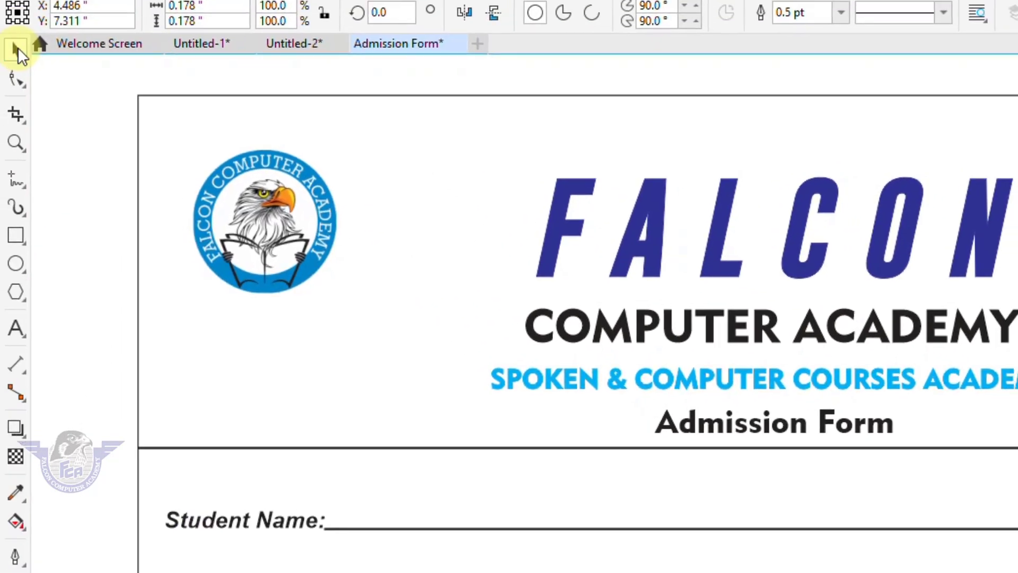
key(F12)
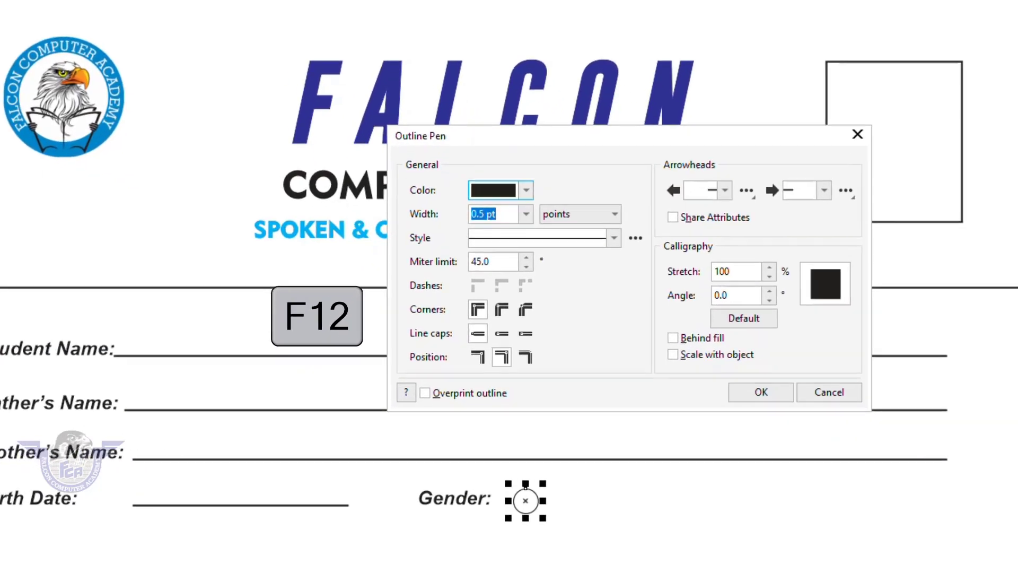
text(1)
key(Return)
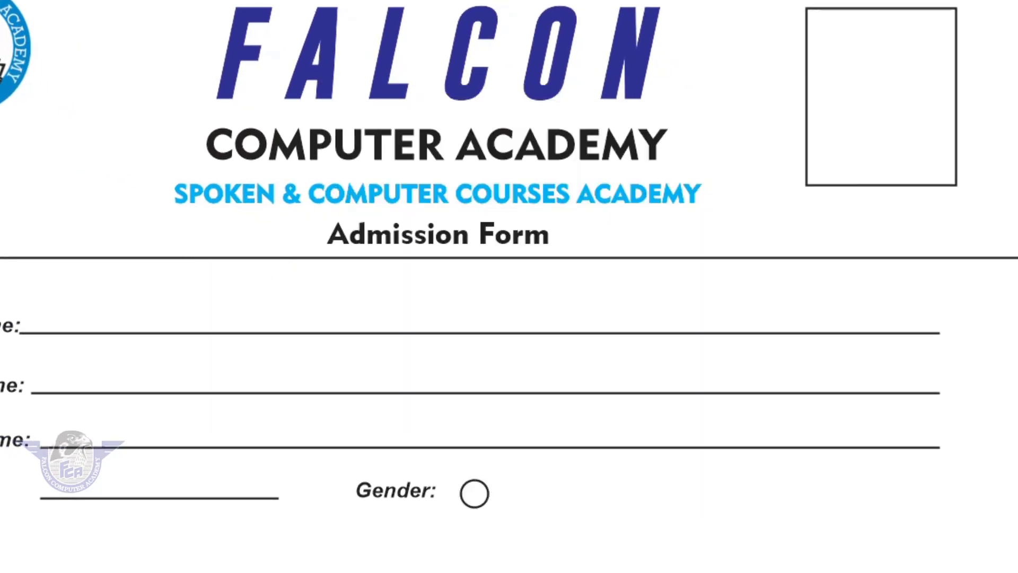
Move the circle slightly closer to the Gender: label.
key(F2)
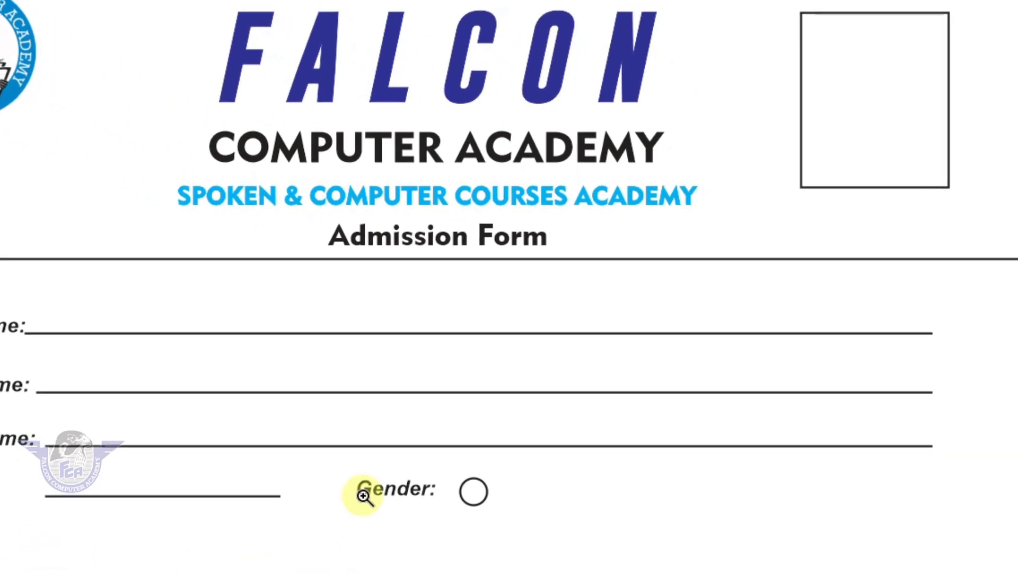
drag(274, 448, 684, 558)
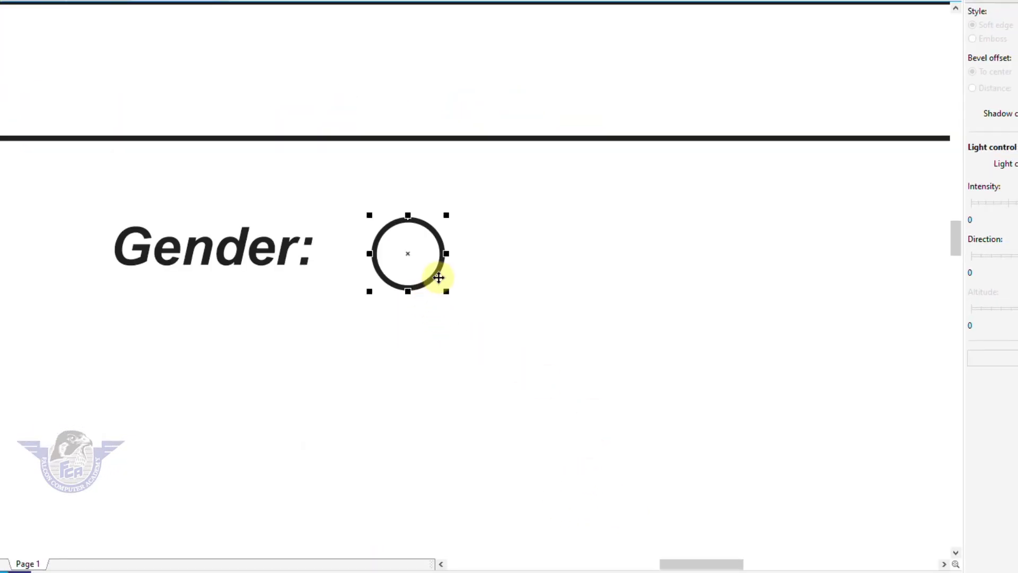
drag(438, 277, 412, 274)
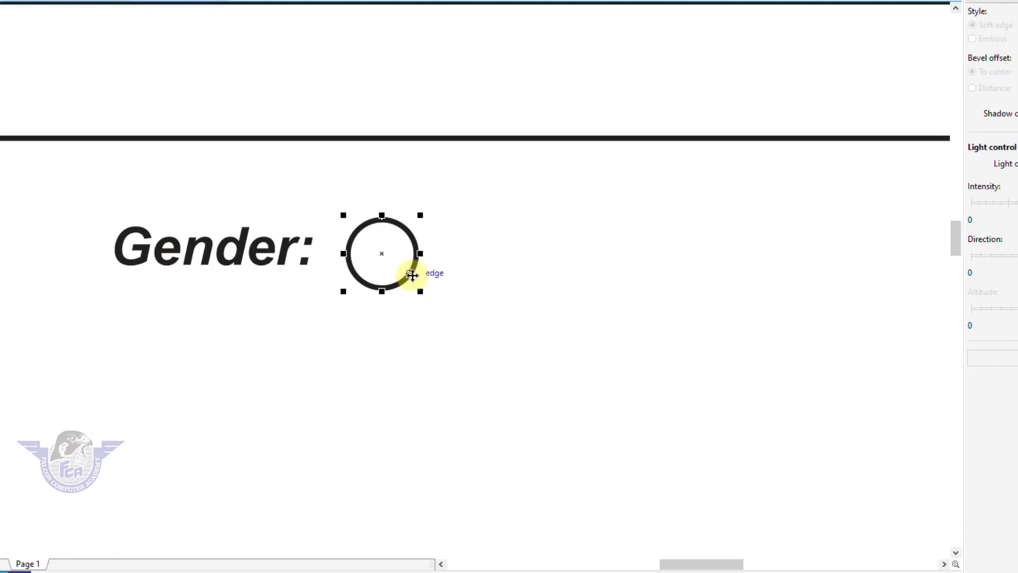
Duplicate the Gender: label just after the circle and change the copy's text to Male.
drag(255, 263, 588, 288)
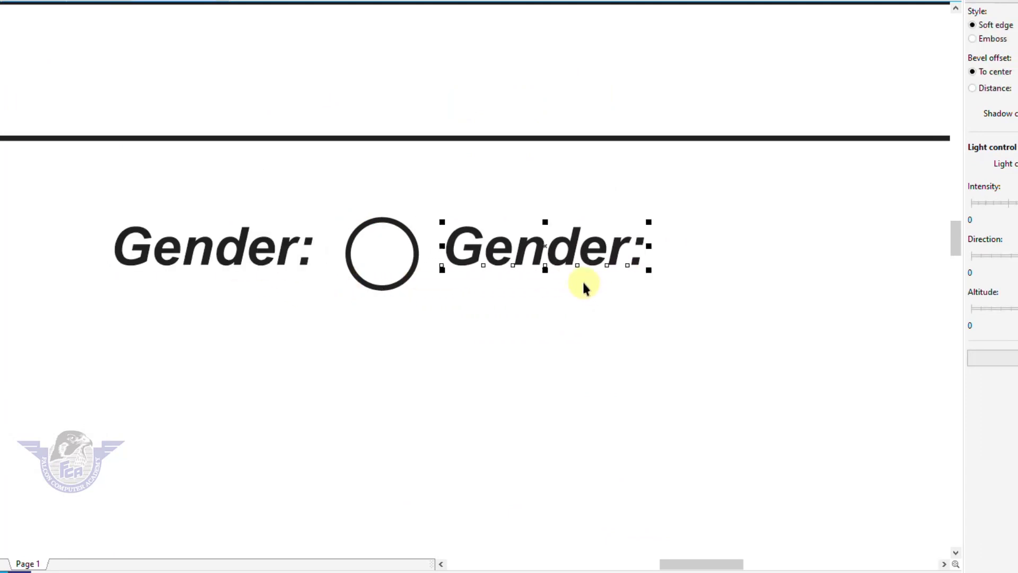
double_click(569, 248)
key(ctrl+a)
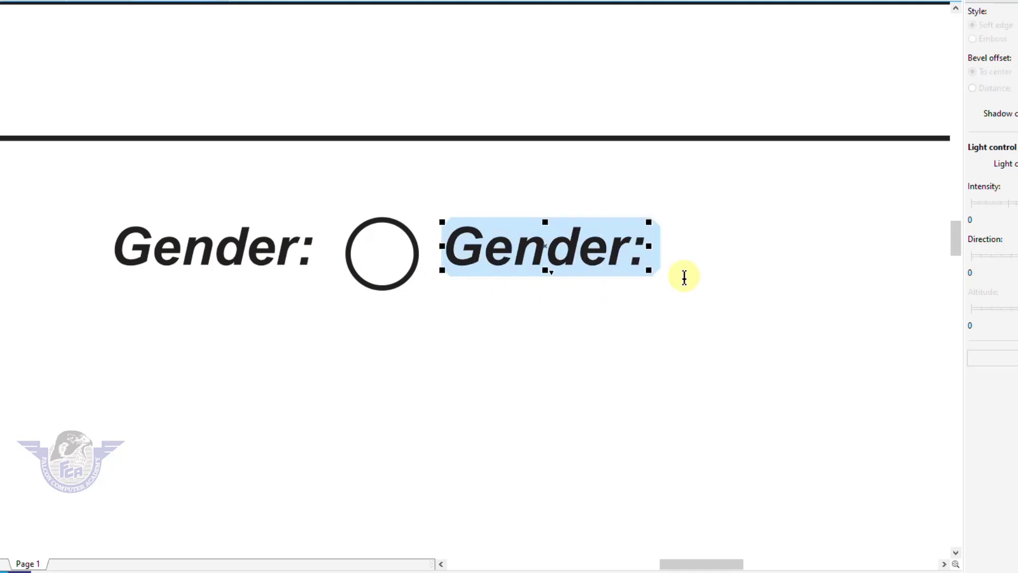
text(Male)
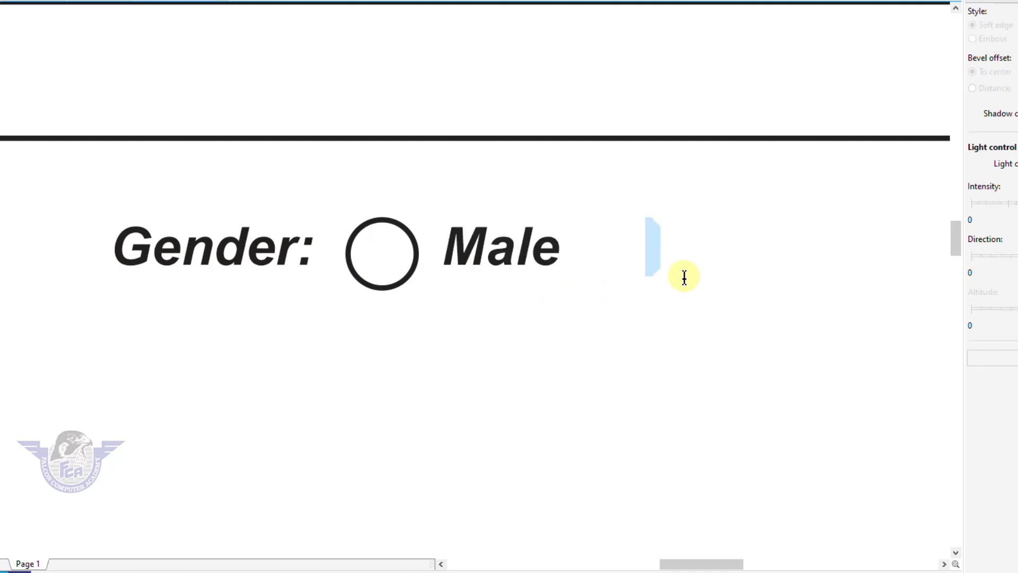
click(11, 39)
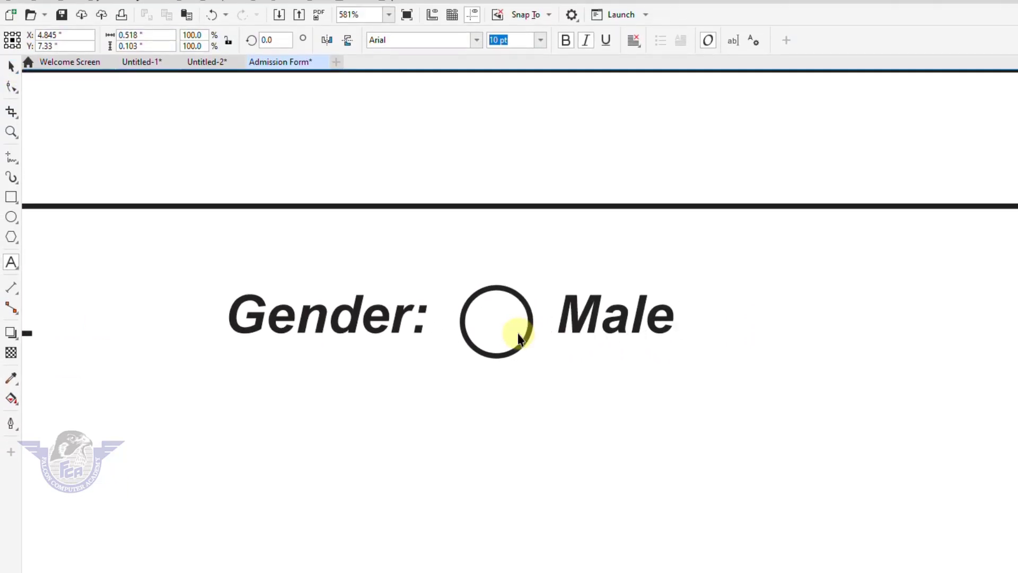
Duplicate the gender circle straight across to just after the Male label.
key(ctrl+space)
drag(518, 341, 758, 342)
right_click(759, 342)
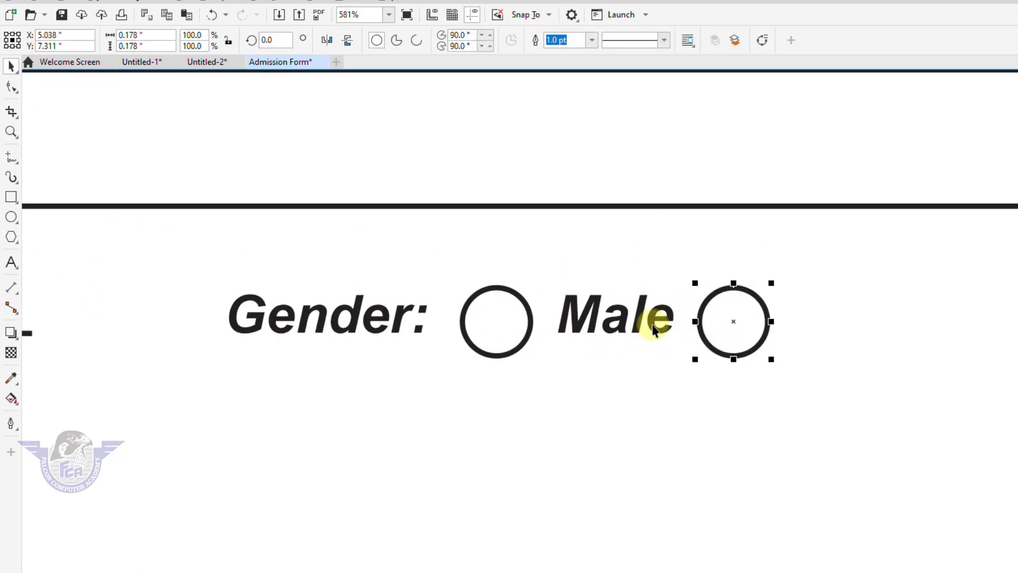
Duplicate the Male label after the second circle and change the copy's text to Female.
drag(657, 325, 878, 332)
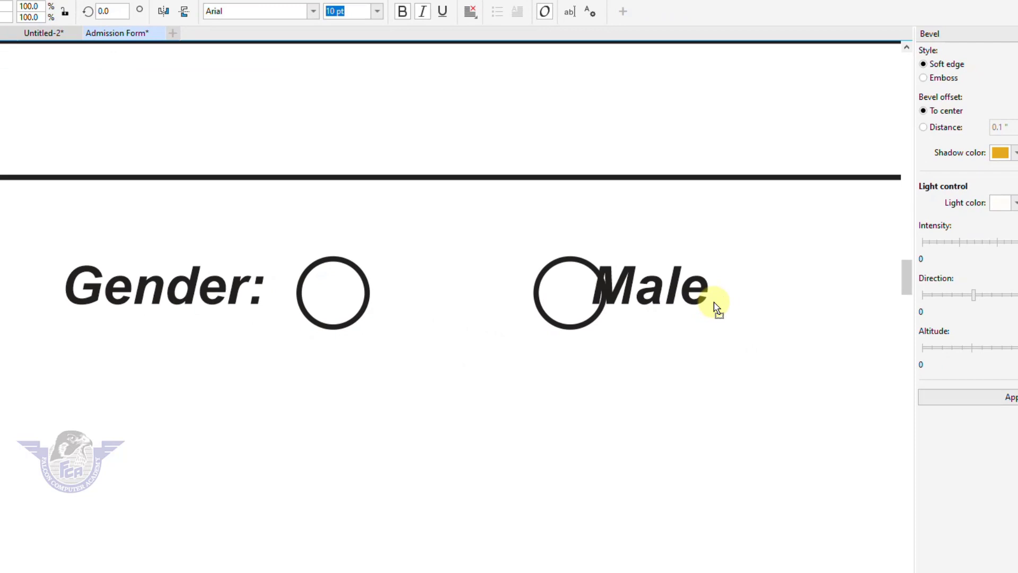
drag(716, 308, 724, 305)
right_click(725, 305)
key(ctrl+a)
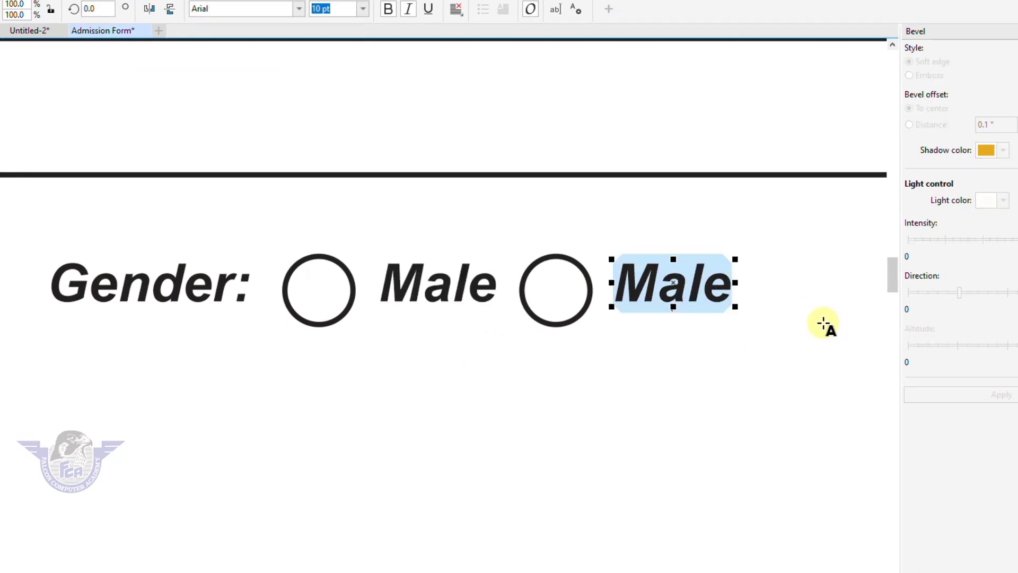
text(Female)
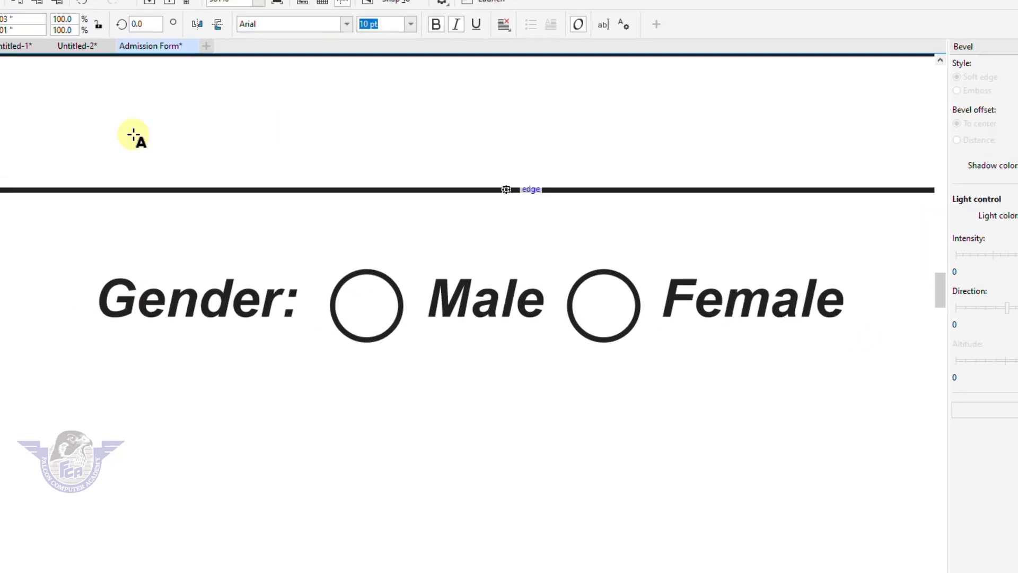
click(7, 98)
key(shift+F4)
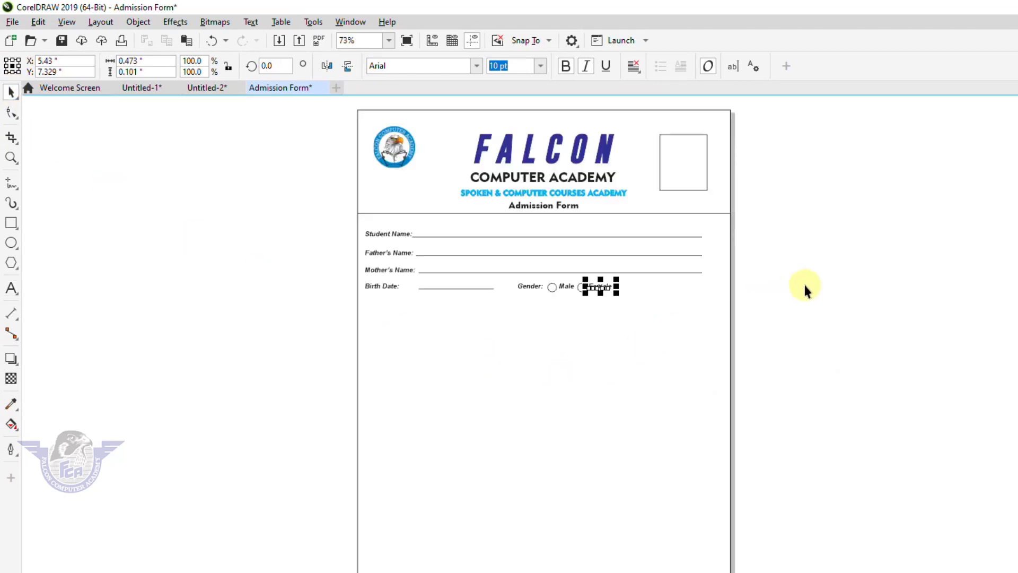
click(875, 301)
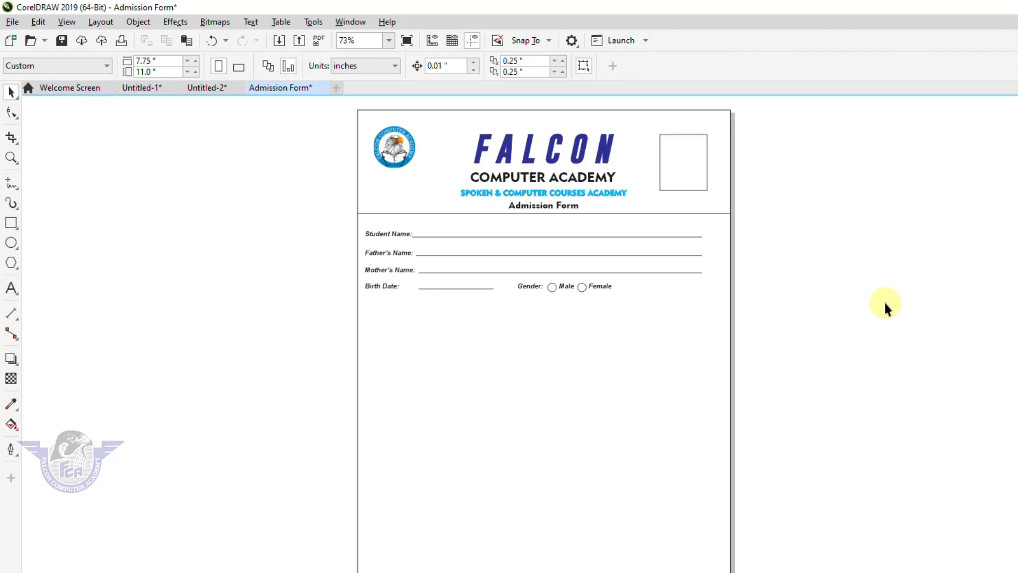
Draw a rectangle about 7.086 by 1.787 inches below the Birth Date row and set its outline to 1 pt.
key(z)
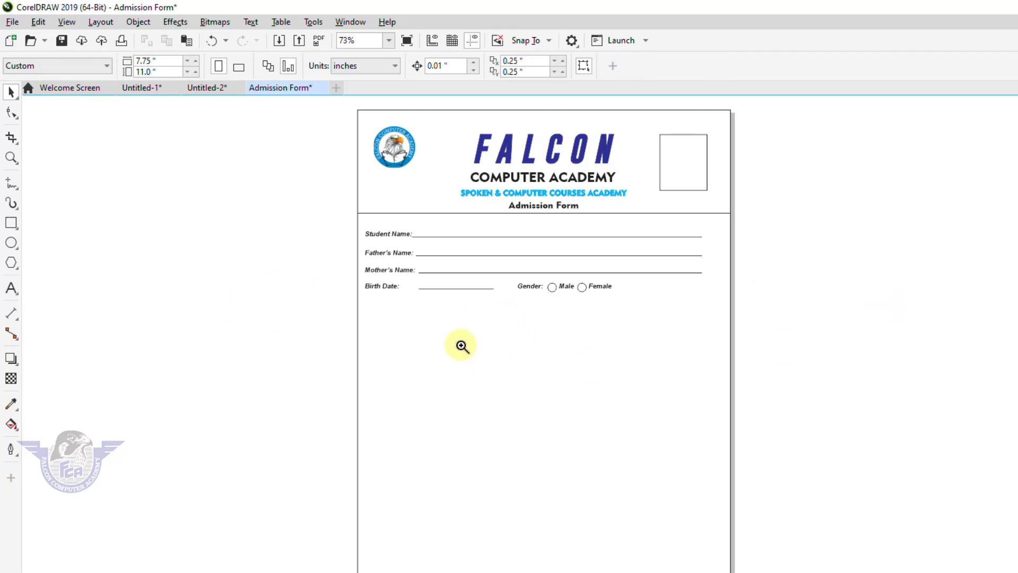
drag(360, 298, 924, 527)
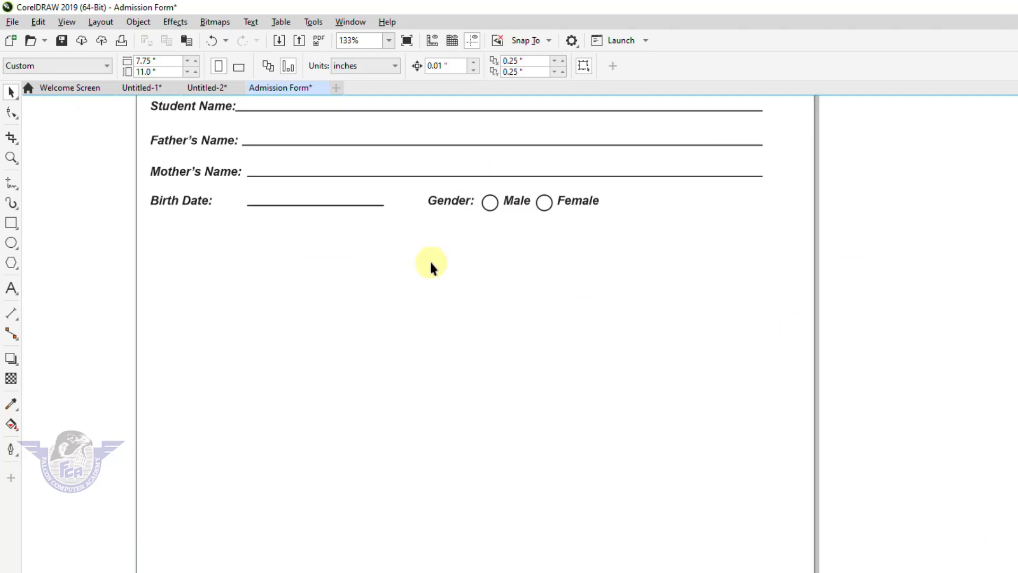
click(10, 224)
drag(151, 241, 771, 399)
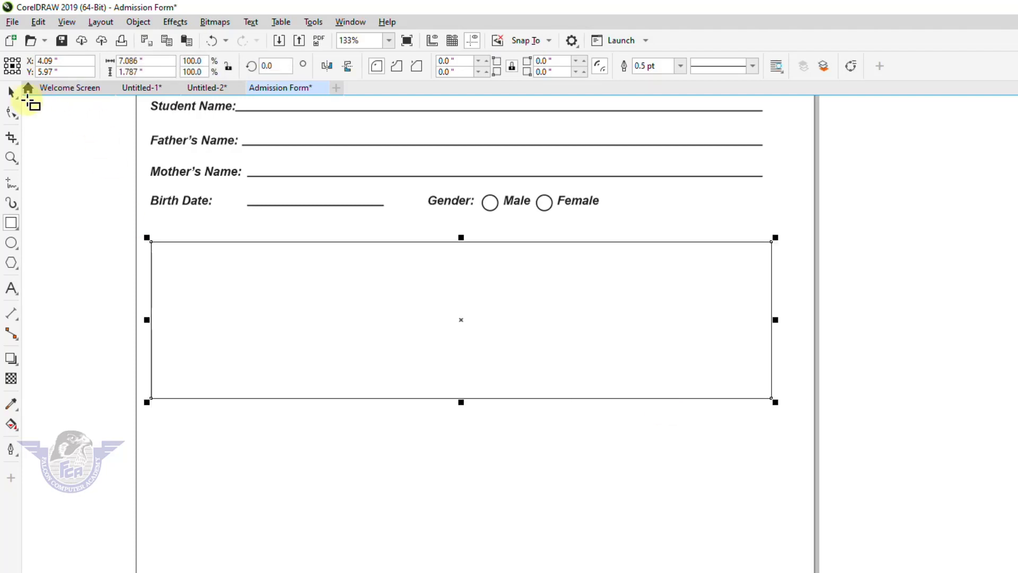
key(F12)
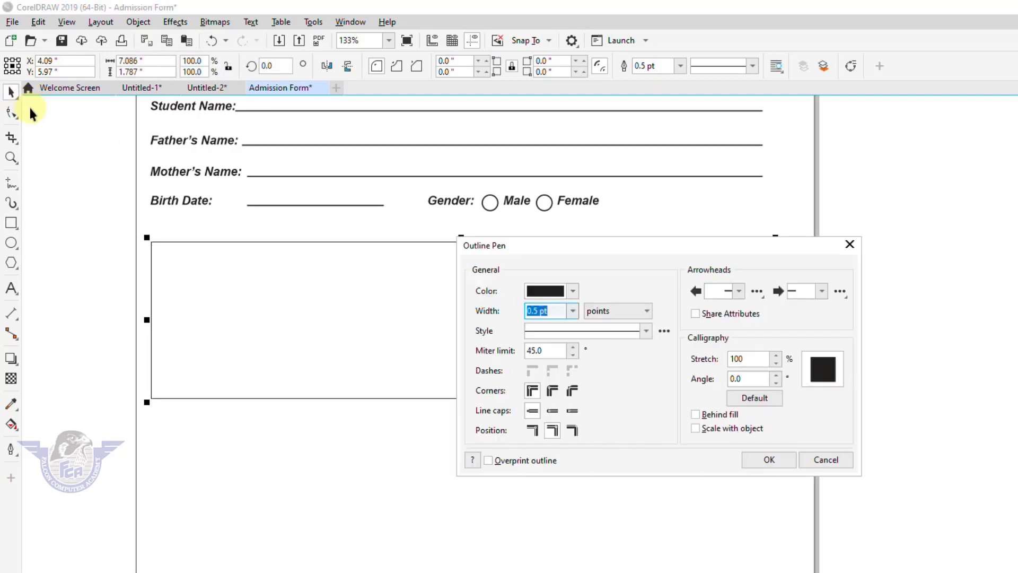
text(1)
key(Return)
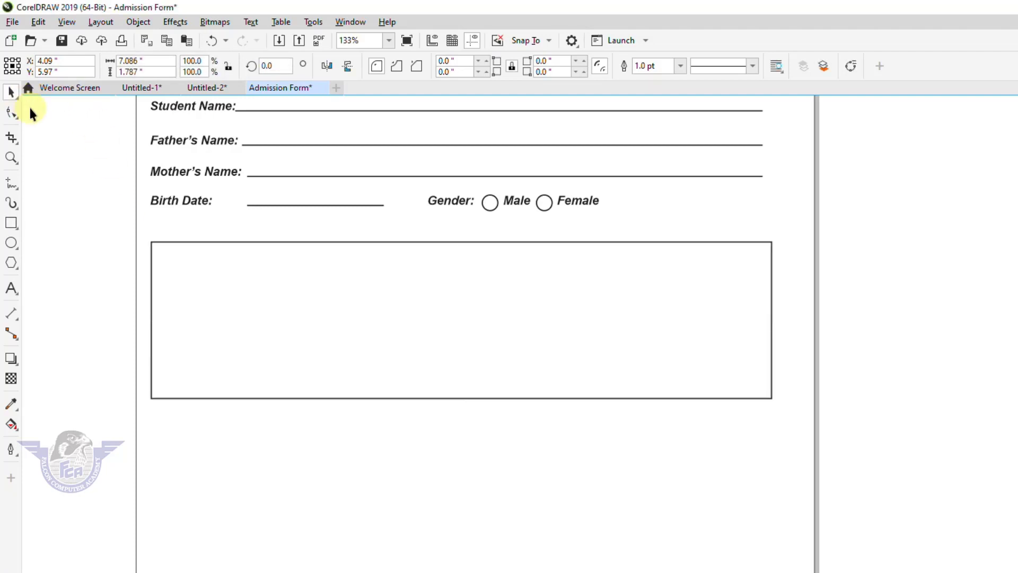
click(11, 94)
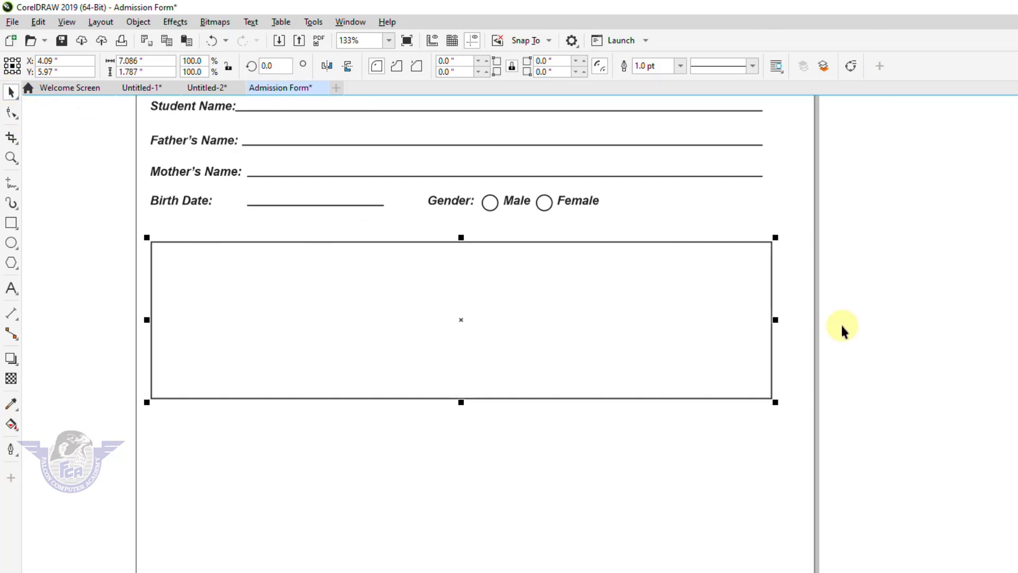
Centre the rectangle horizontally on the page border and widen it evenly on both sides to about 7.366 inches.
click(770, 348)
key(ctrl+a)
key(c)
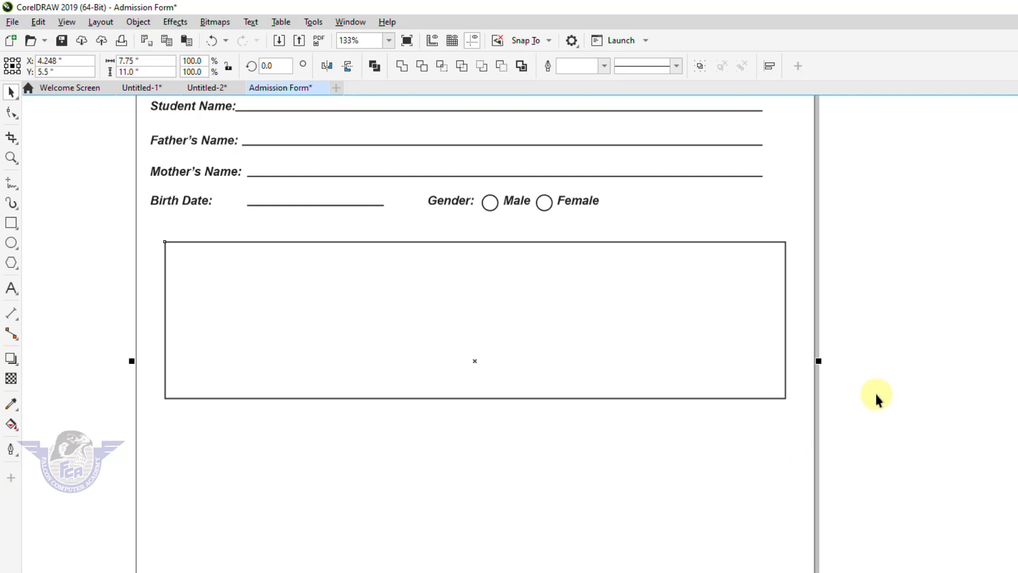
click(889, 375)
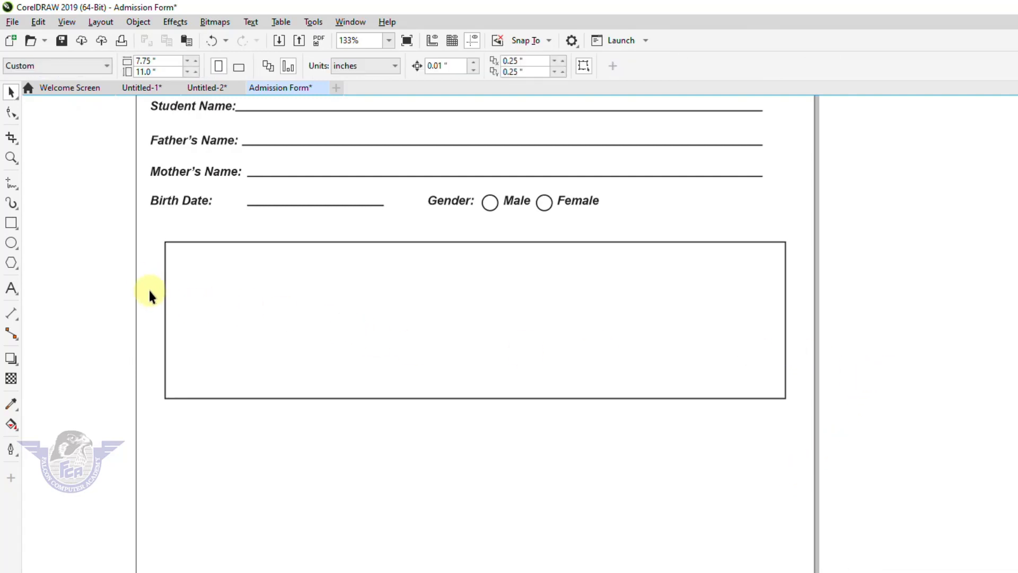
click(391, 313)
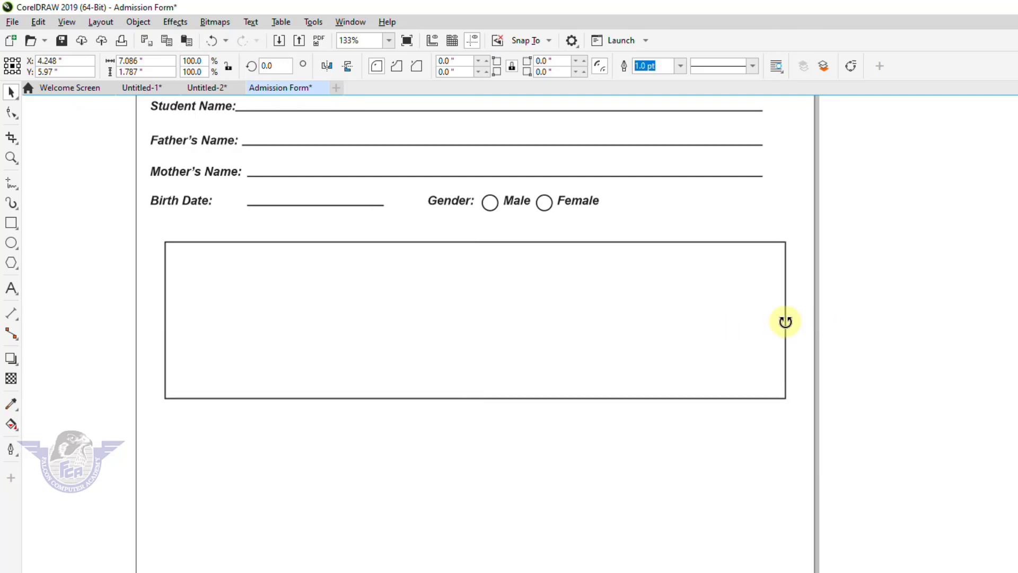
drag(790, 317, 798, 319)
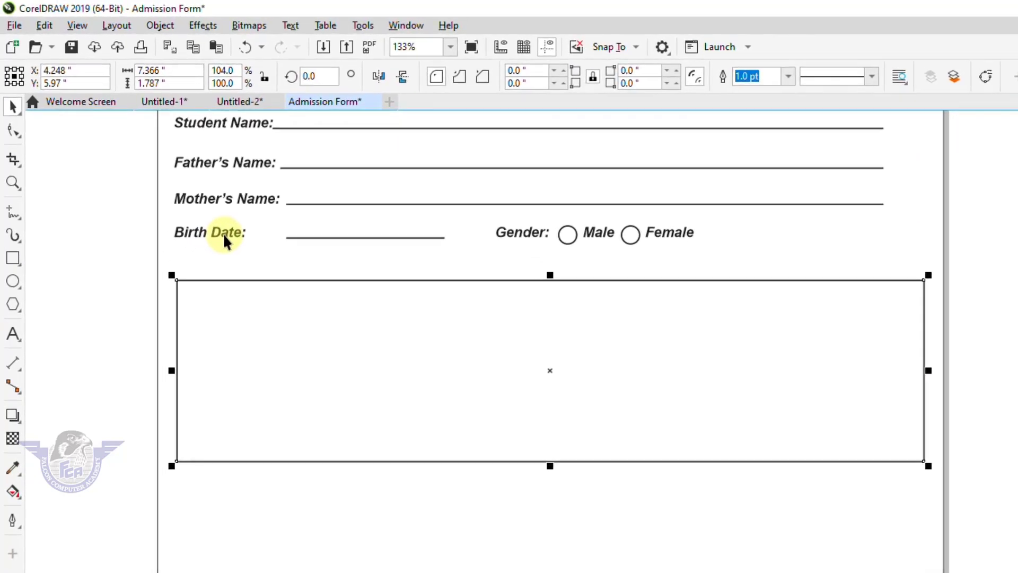
Duplicate the Birth Date label onto the upper edge of the large box, near its left end.
click(223, 239)
drag(221, 234, 304, 281)
right_click(304, 281)
Change the copied label's text to Present Address and enlarge it from its centre to about 15.1 pt.
key(F2)
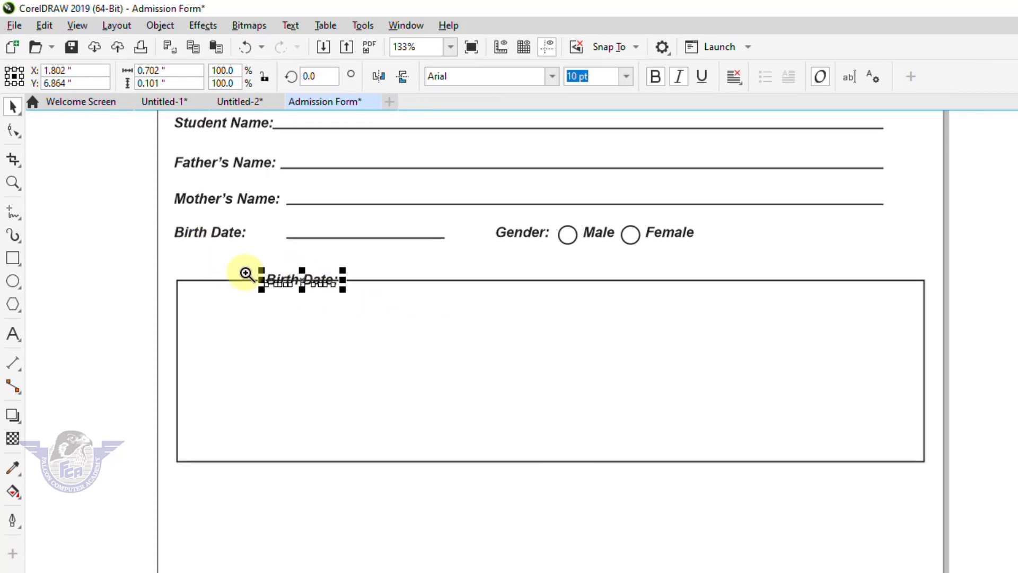
drag(202, 244, 601, 381)
click(395, 351)
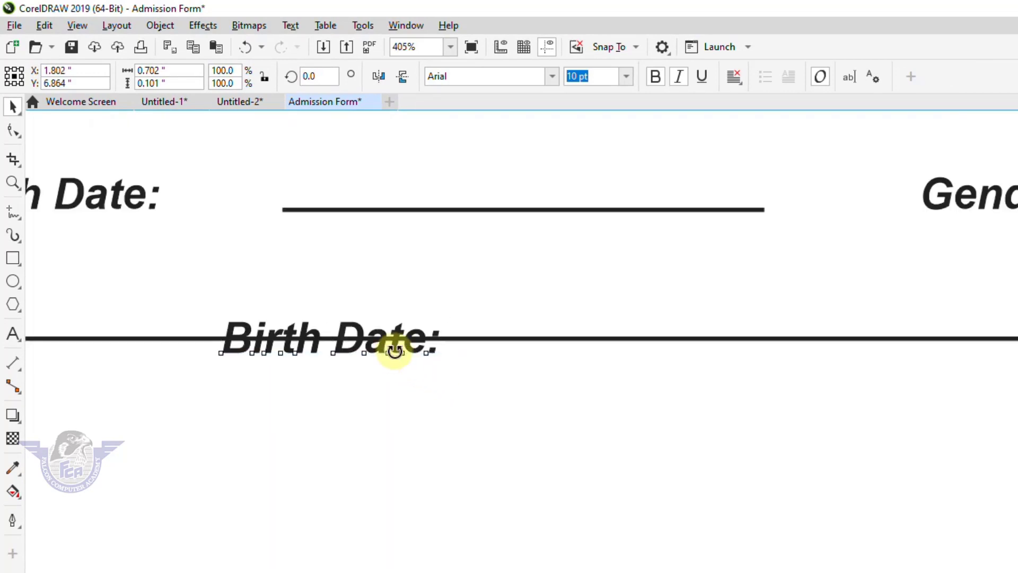
double_click(394, 350)
key(ctrl+a)
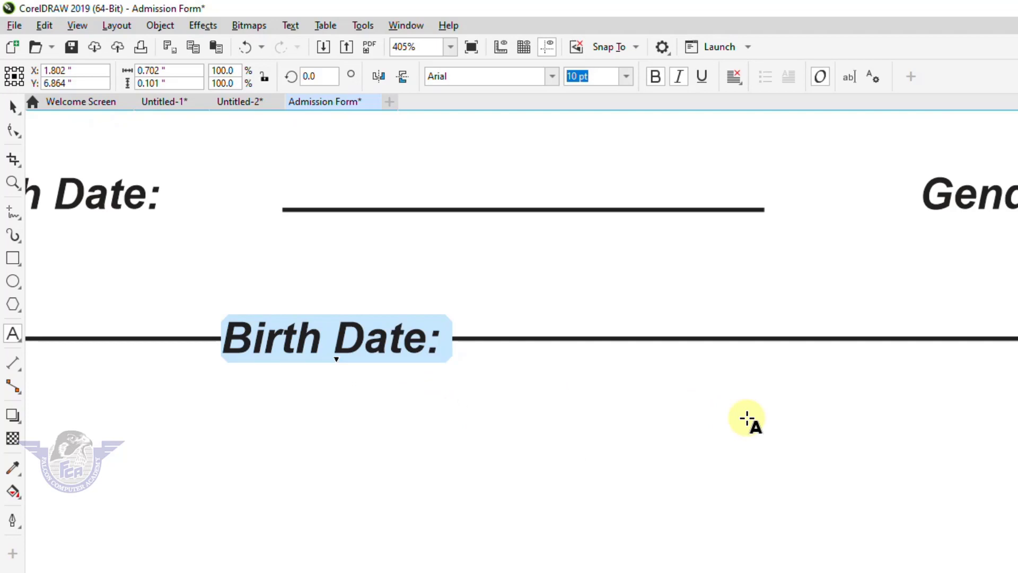
text(Pres)
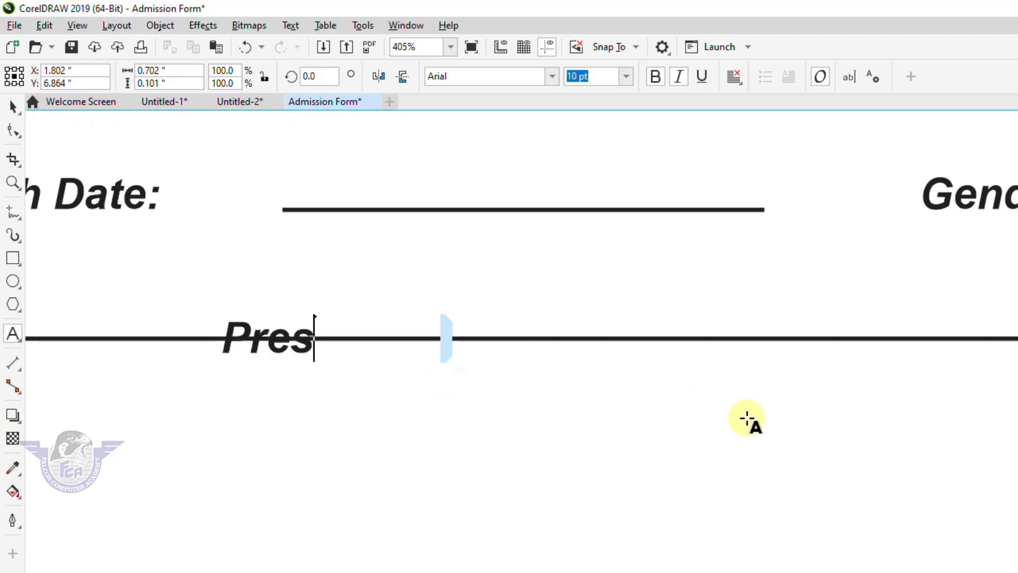
text(ent Address)
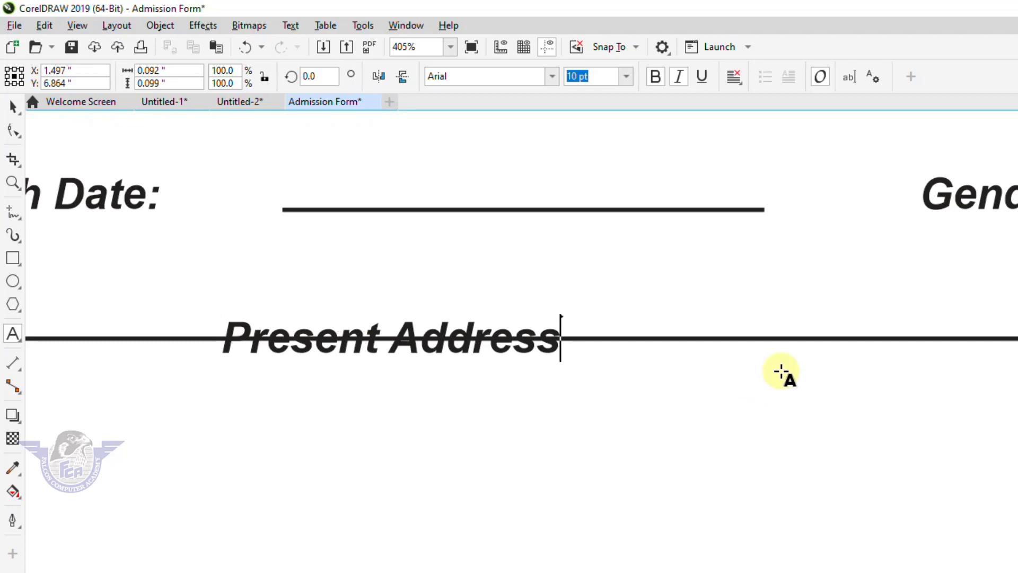
key(ctrl+space)
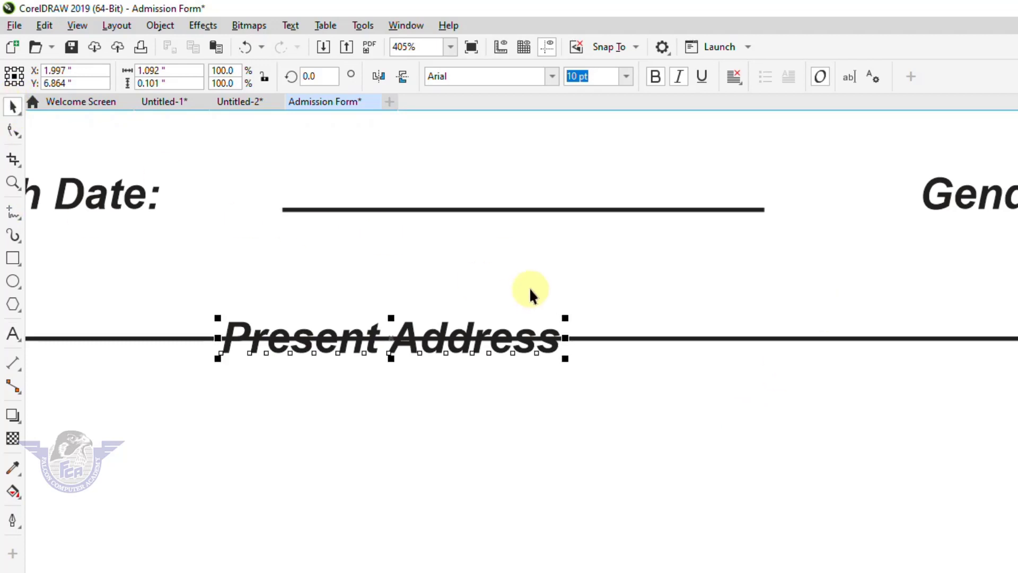
drag(566, 312, 650, 280)
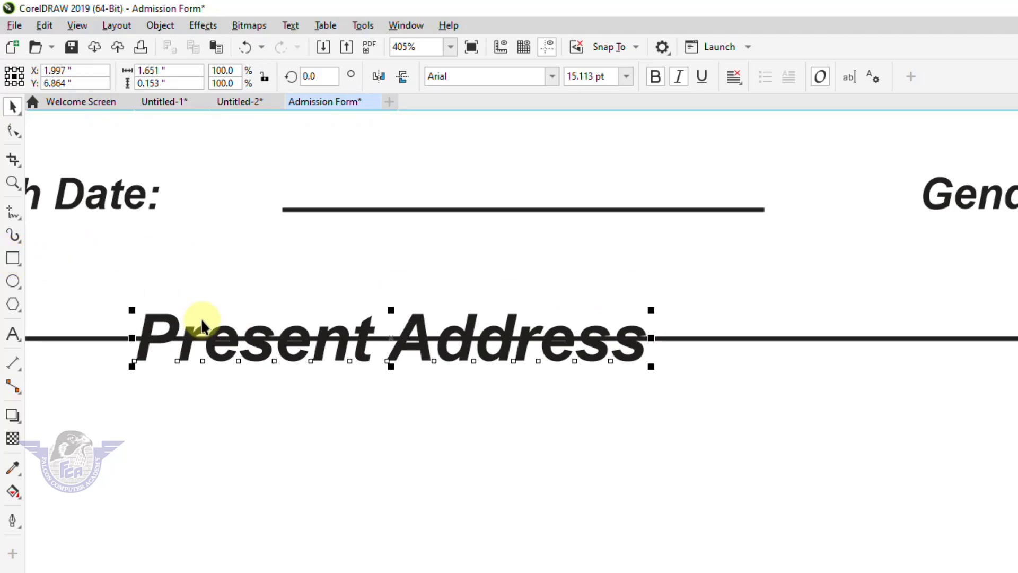
Draw a rectangle about 1.952 by 0.368 inches over the Present Address title, filled white and without an outline.
click(14, 259)
drag(102, 289, 700, 402)
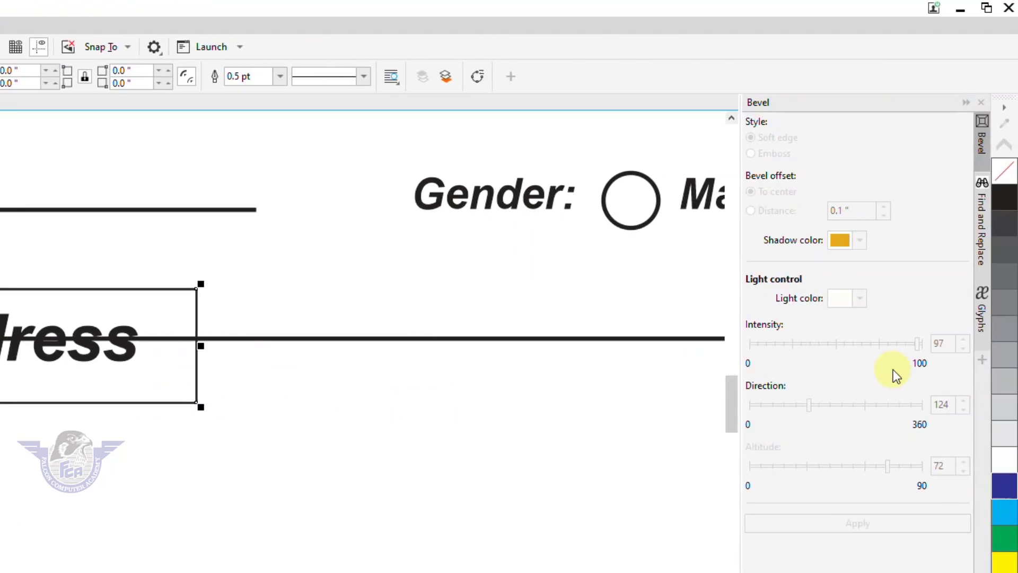
click(999, 462)
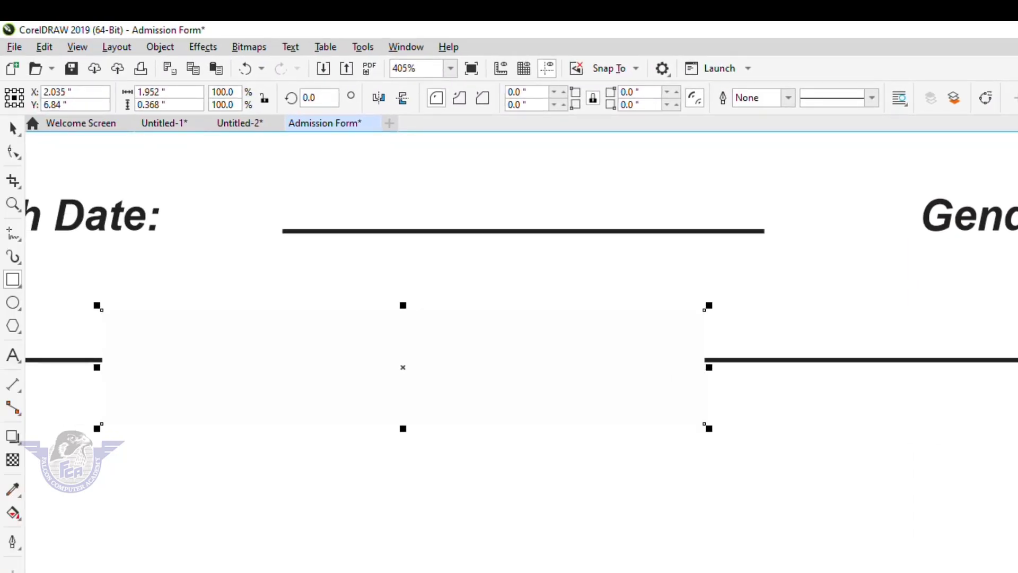
Select the Present Address text hidden behind the white rectangle and bring it to the front.
scroll(287, 273, down, 3)
key(F2)
drag(135, 247, 583, 460)
click(12, 128)
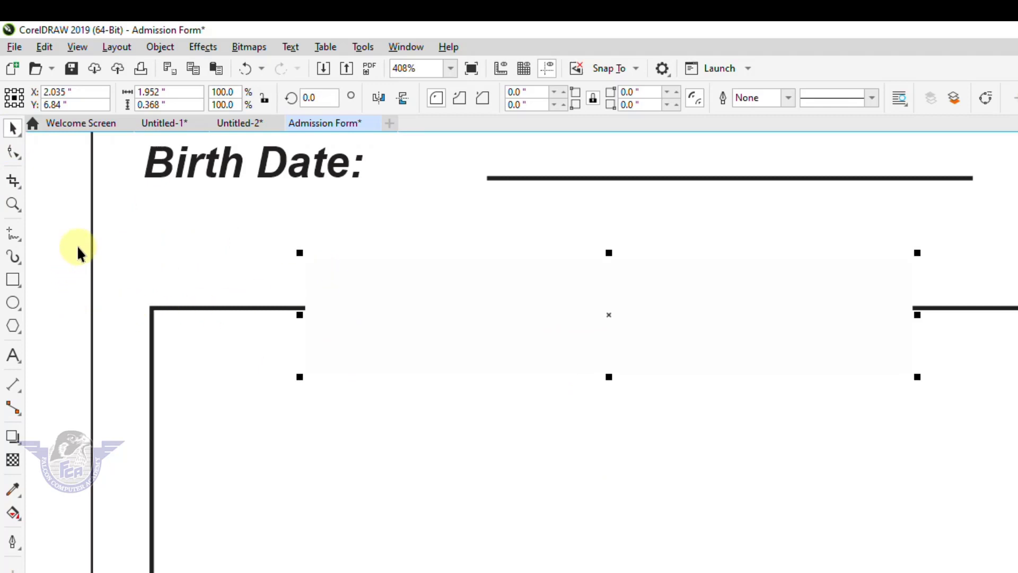
drag(51, 219, 901, 419)
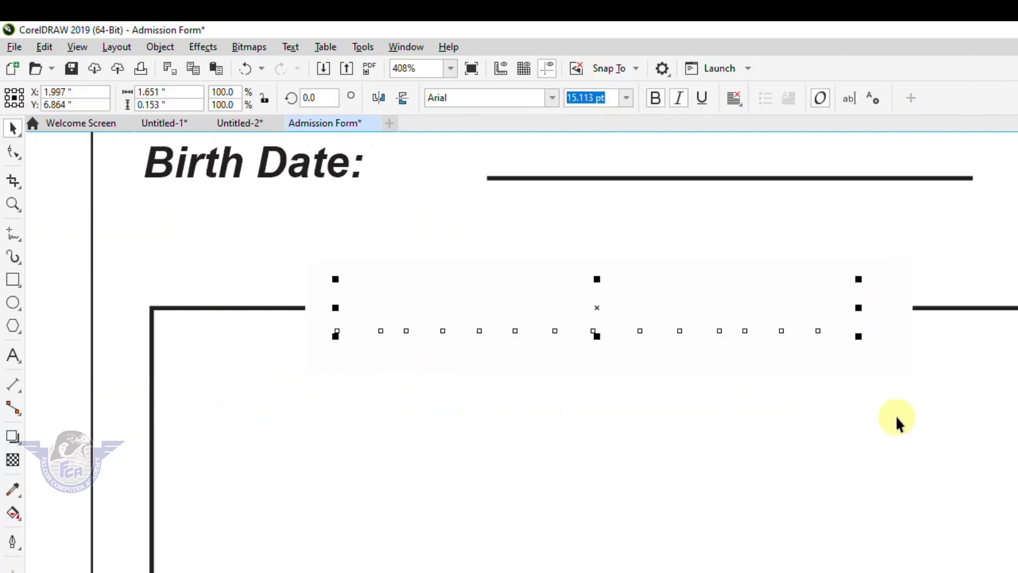
key(shift+Page_Up)
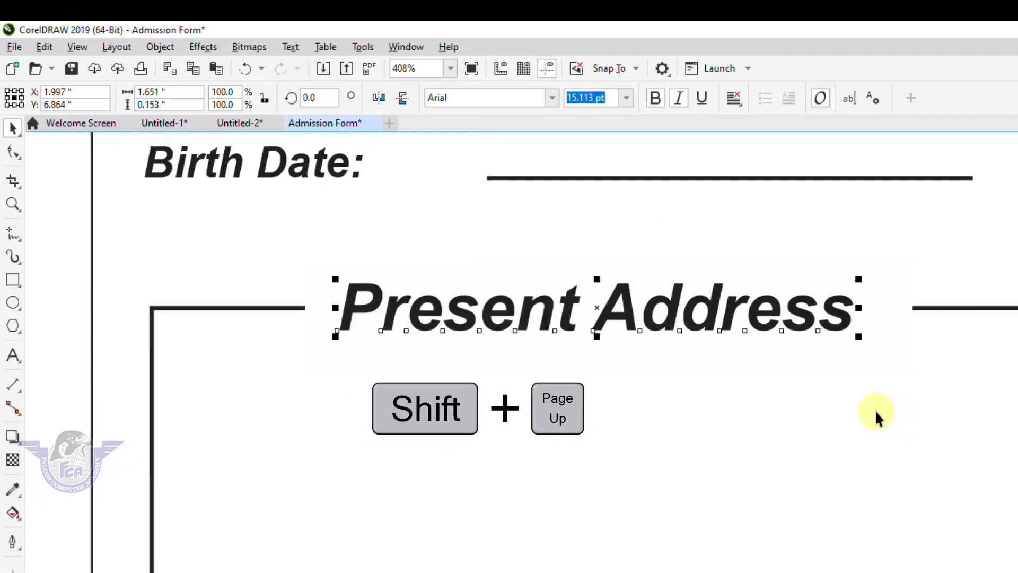
Set the Present Address title to 11 pt and centre it on the white rectangle.
key(F4)
key(F2)
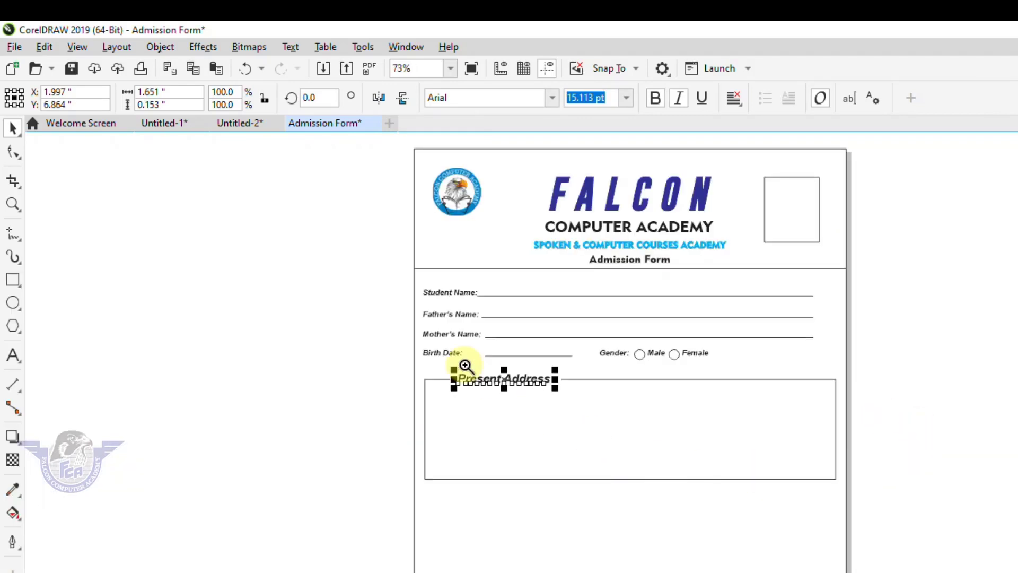
drag(382, 300, 842, 469)
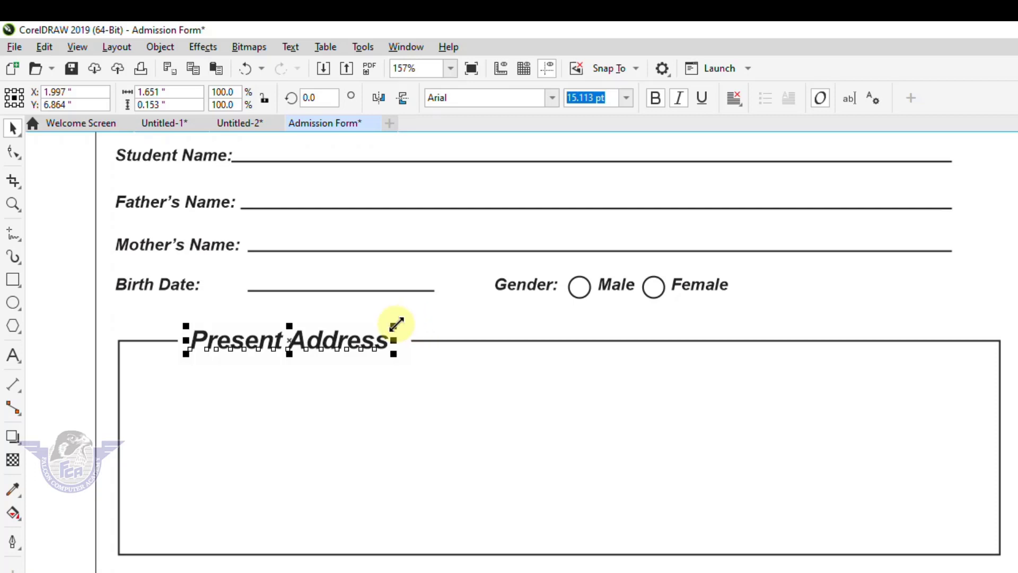
click(628, 98)
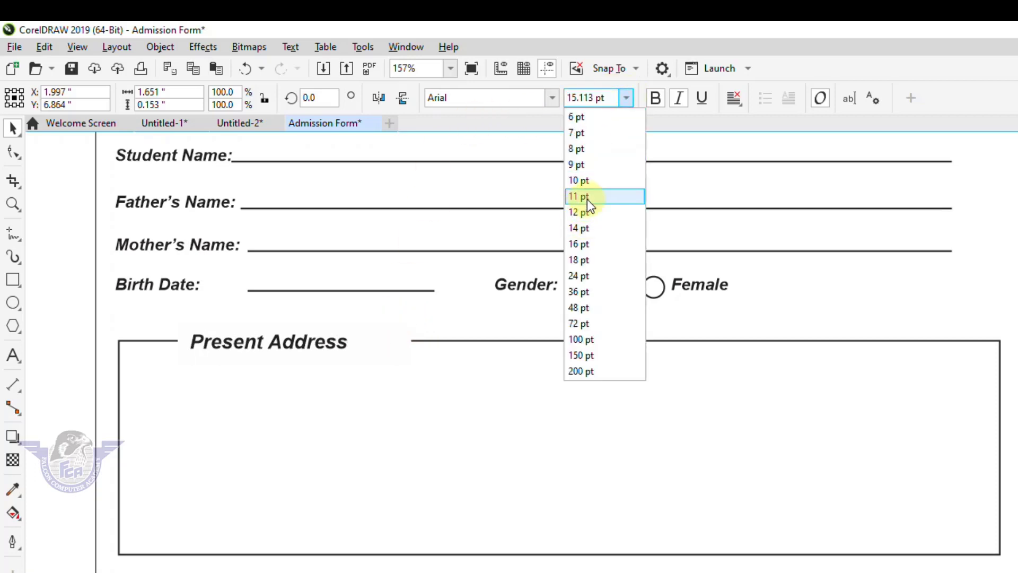
click(584, 197)
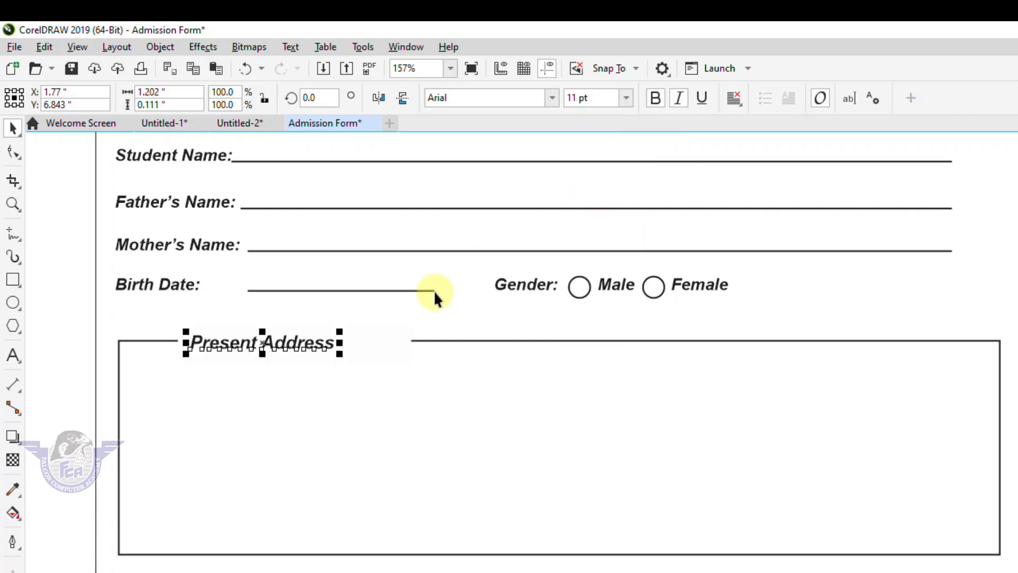
click(375, 348)
key(ctrl+e)
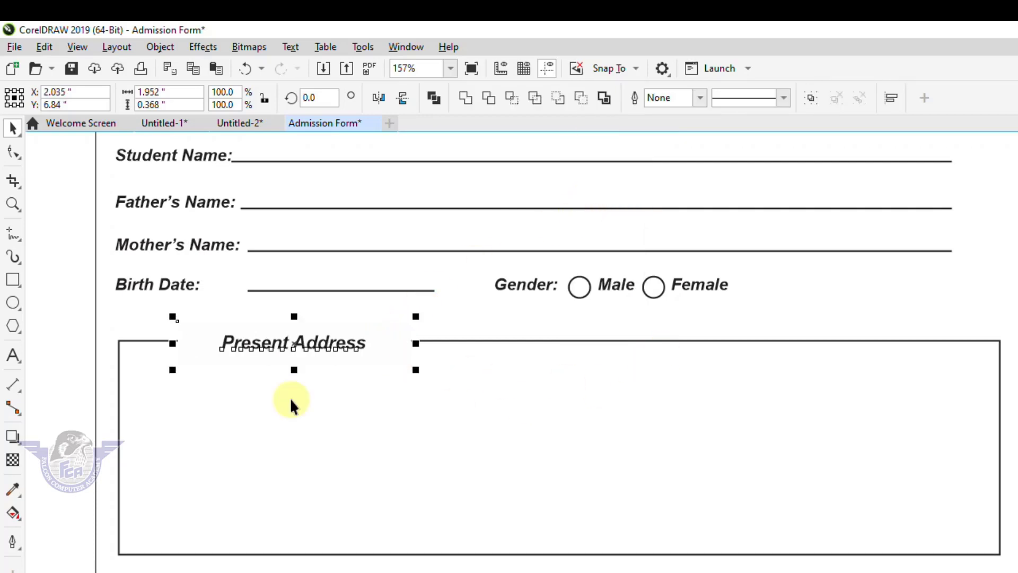
click(69, 309)
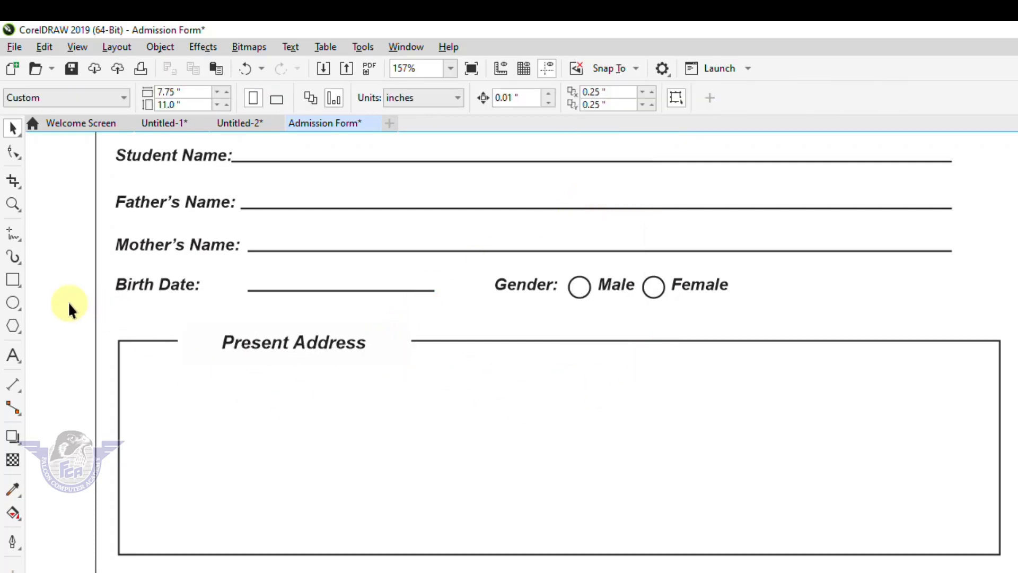
Duplicate the Birth Date label together with its fill-in line into the Present Address box, just below the title.
click(178, 286)
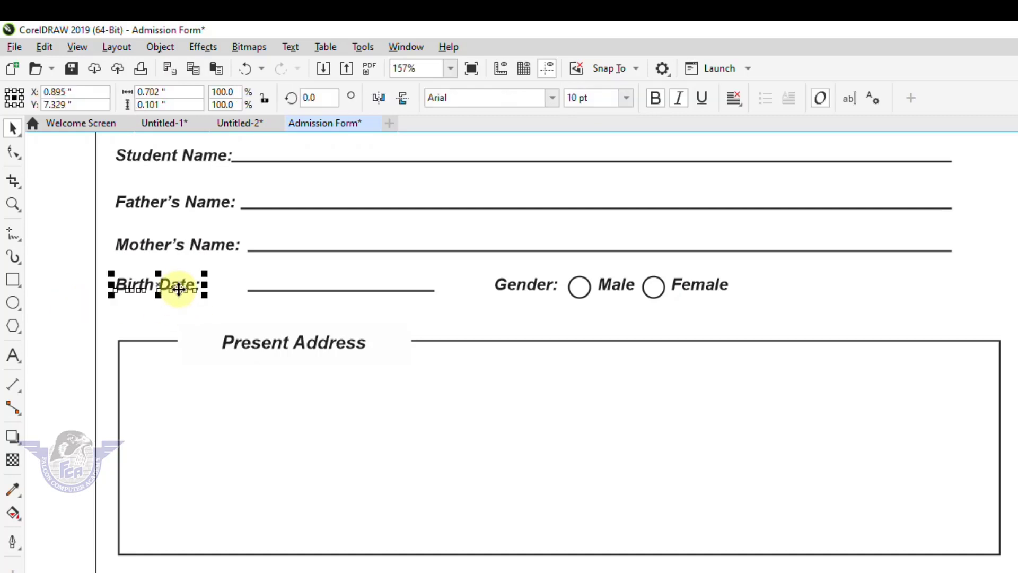
click(253, 291)
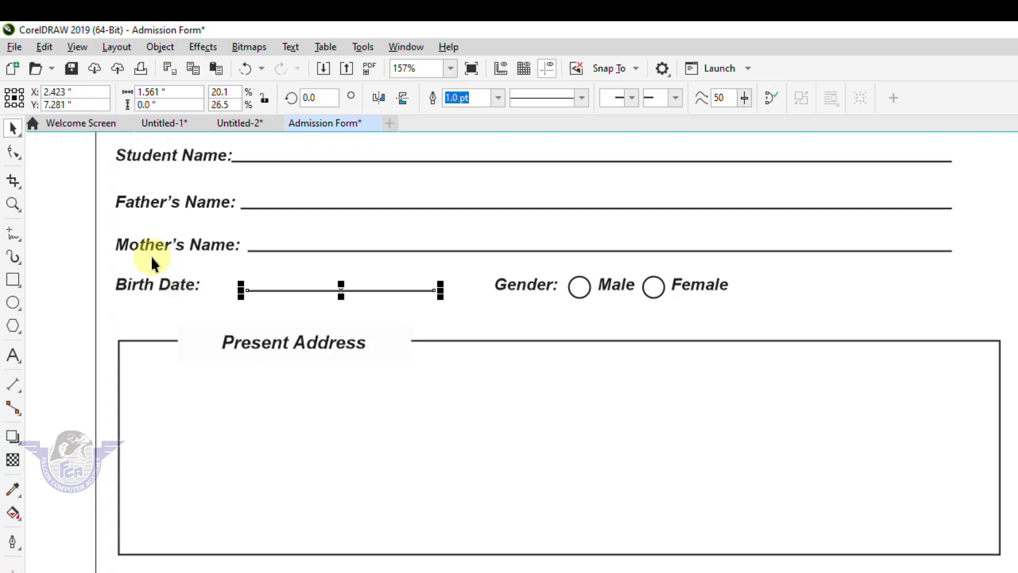
click(168, 291)
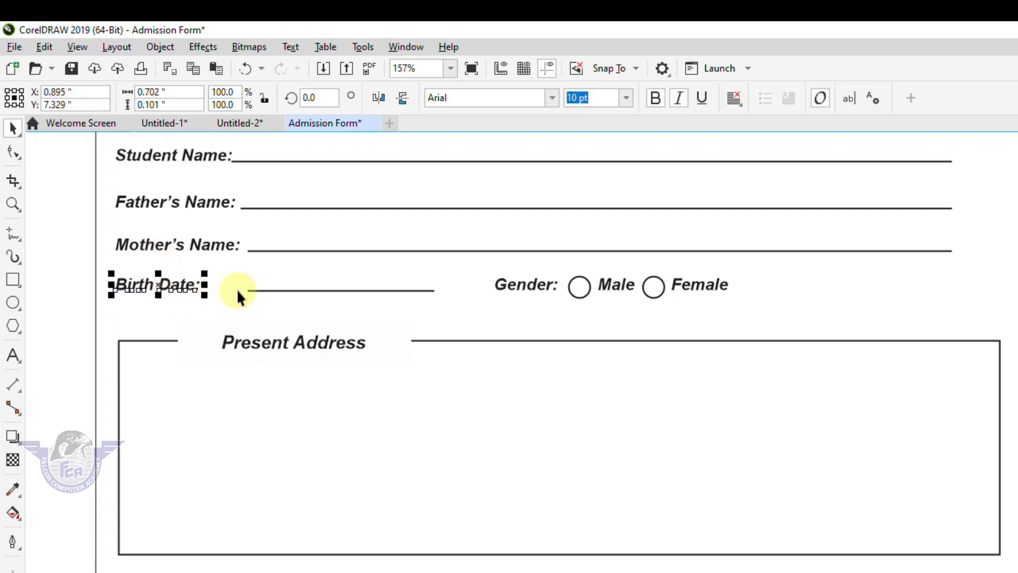
shift+click(284, 291)
drag(274, 284, 288, 409)
click(91, 375)
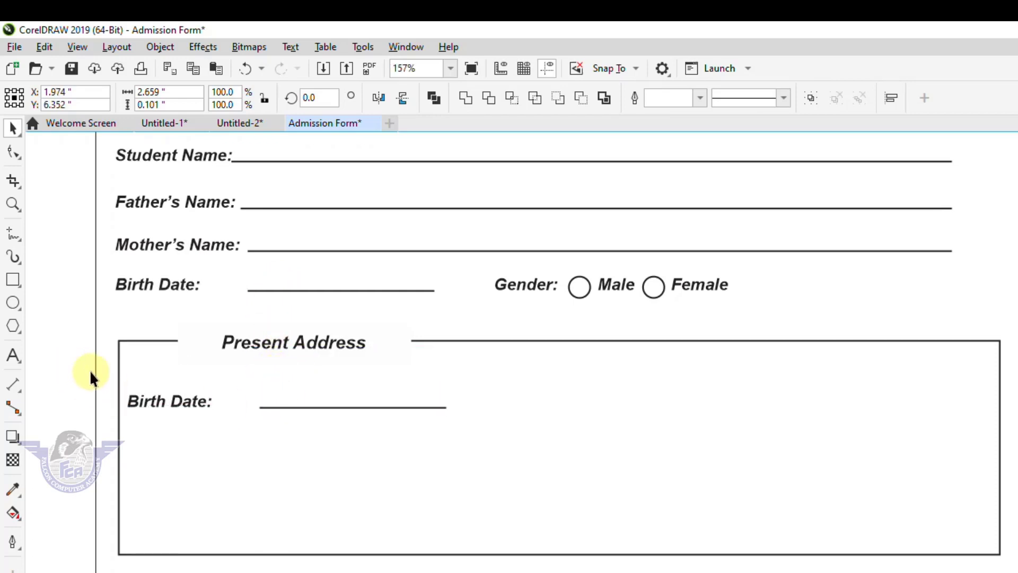
Change the text of the copied label inside the address box to "Division:".
double_click(190, 412)
key(ctrl+a)
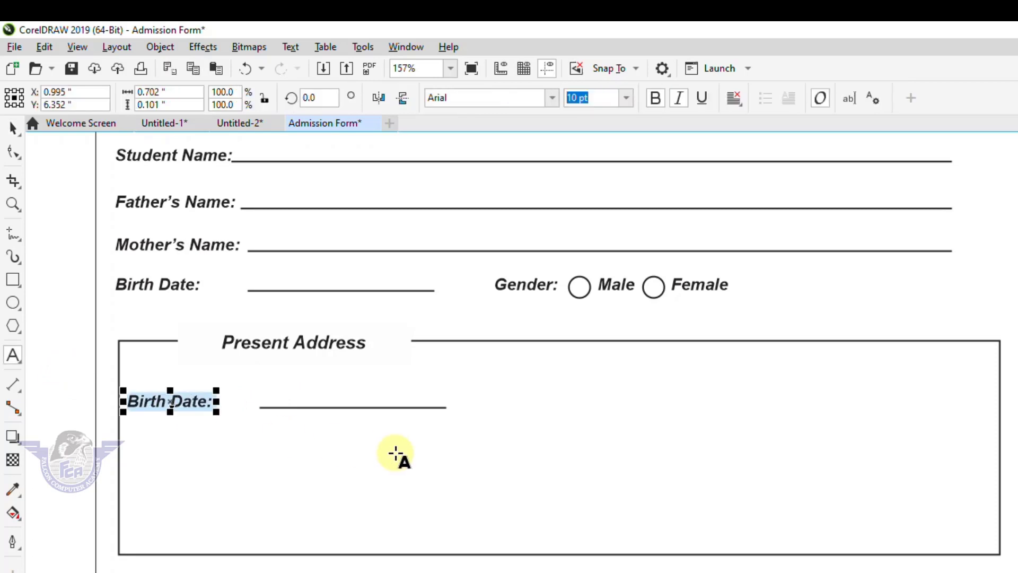
text(Division)
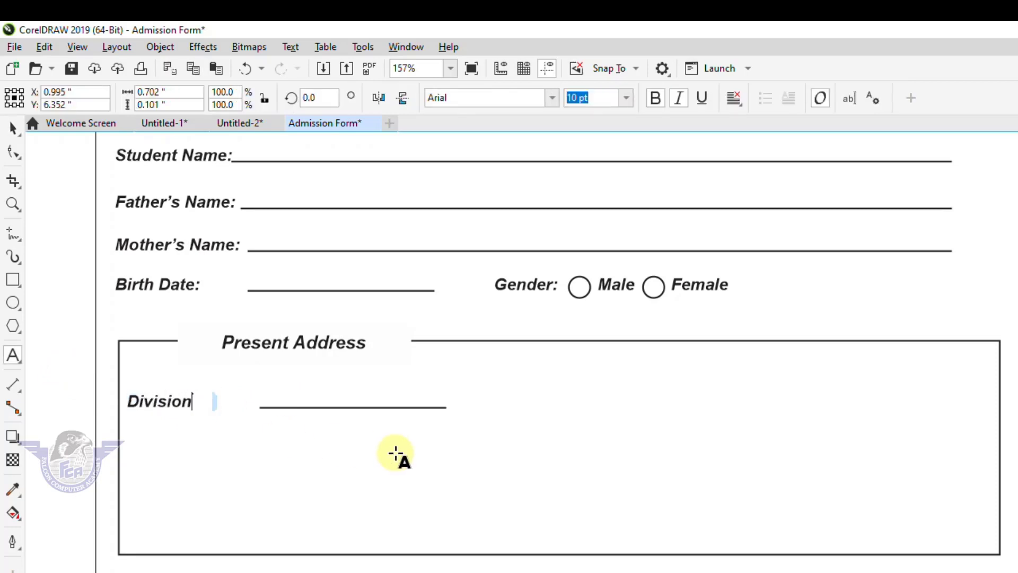
key(Escape)
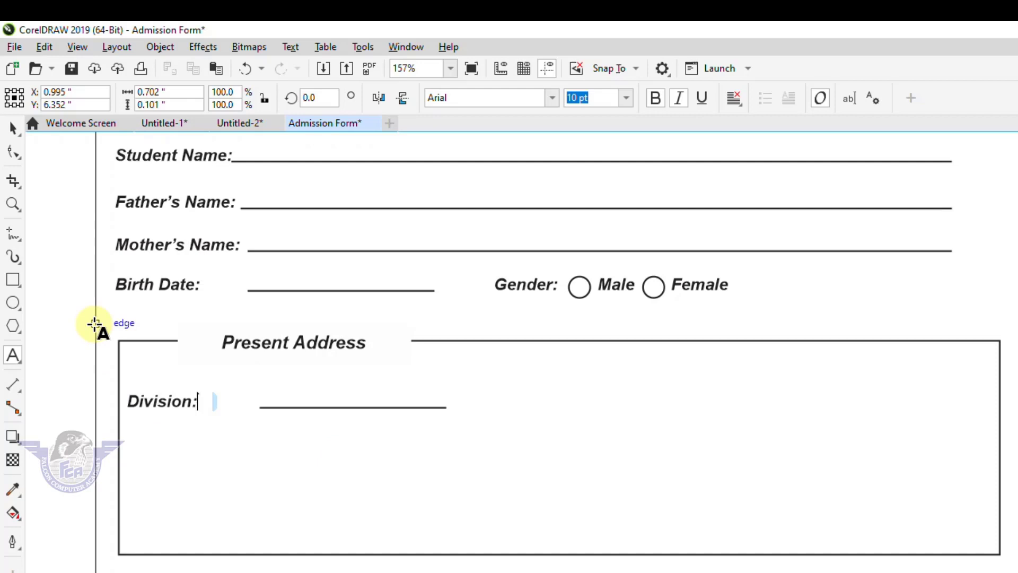
click(12, 129)
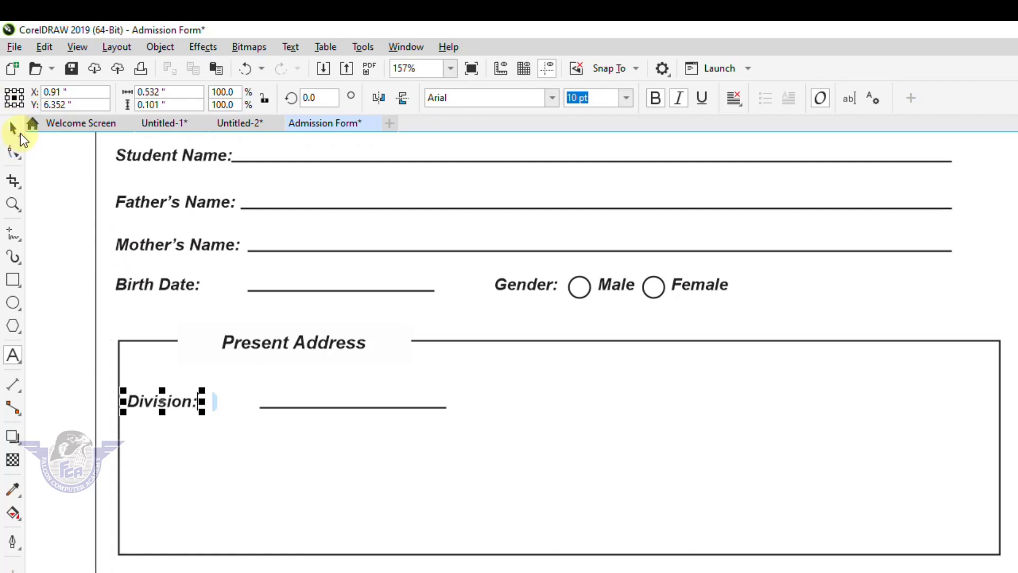
Move the fill-in line to start right after the Division label and lengthen it to about the middle of the box.
click(324, 409)
drag(355, 407, 289, 413)
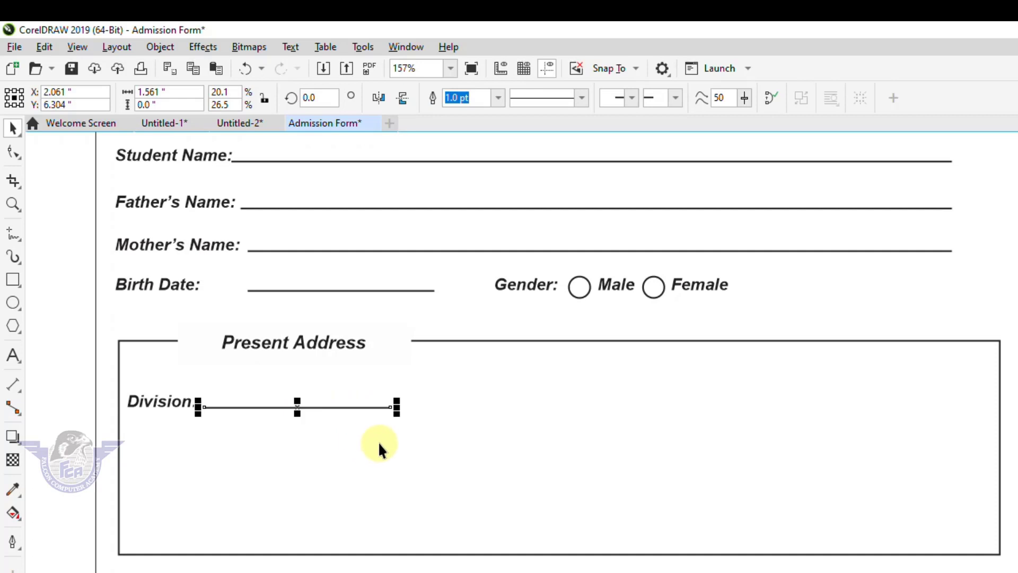
drag(396, 406, 539, 422)
Duplicate the Division row straight across to the box's right half and change the copied label to "District:".
drag(67, 374, 562, 466)
drag(336, 401, 767, 413)
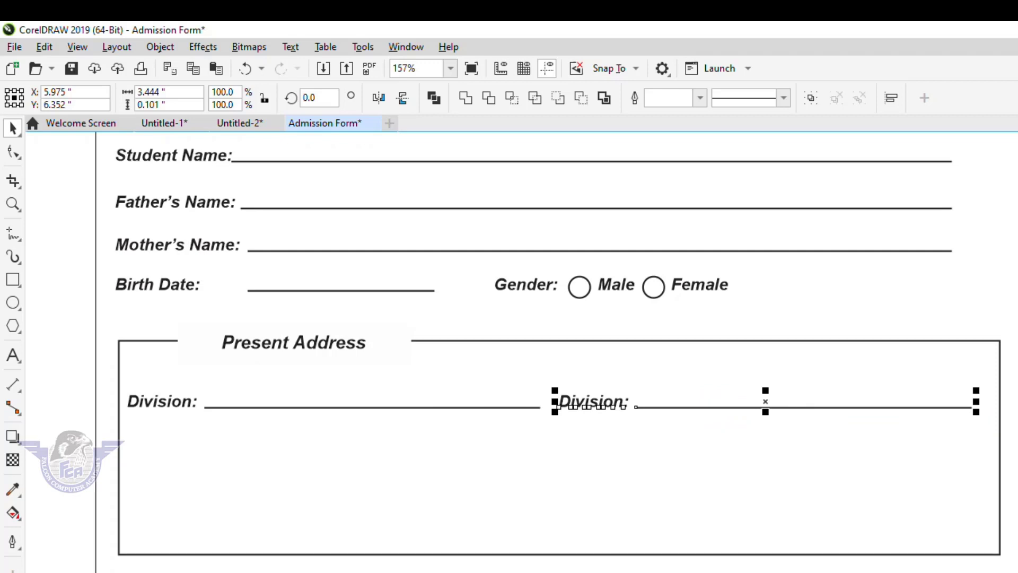
click(801, 383)
double_click(589, 402)
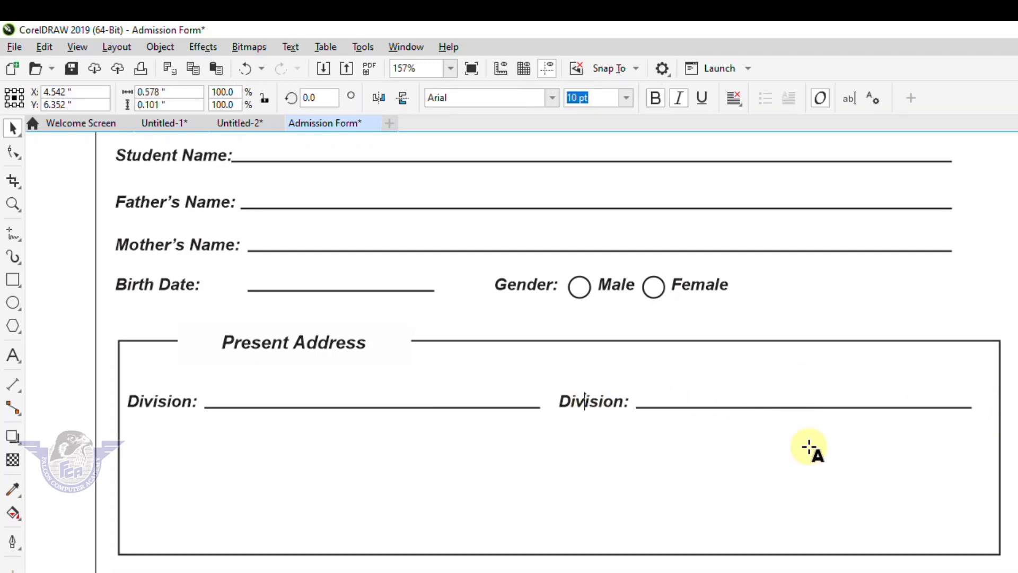
key(ctrl+a)
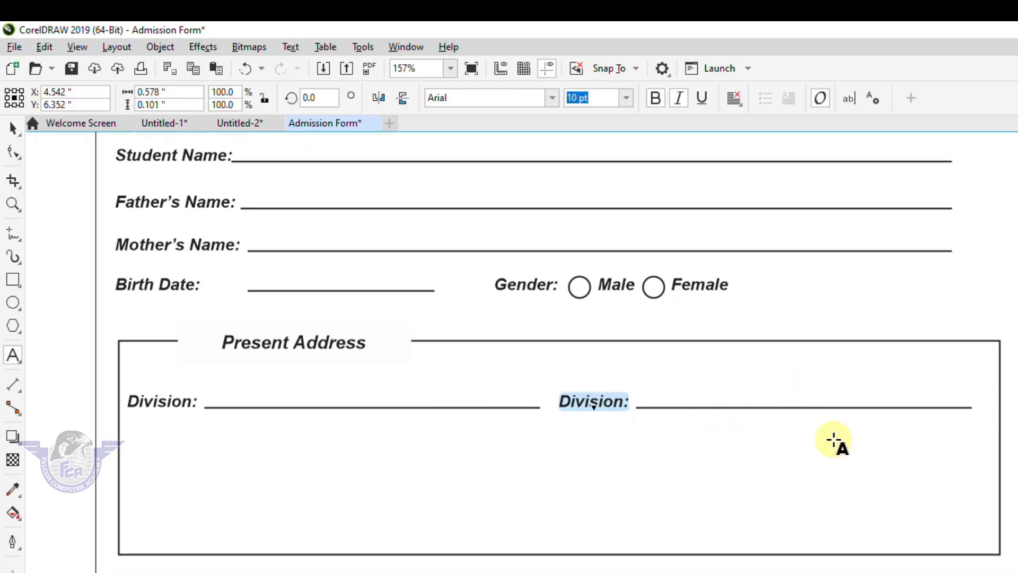
text(District:)
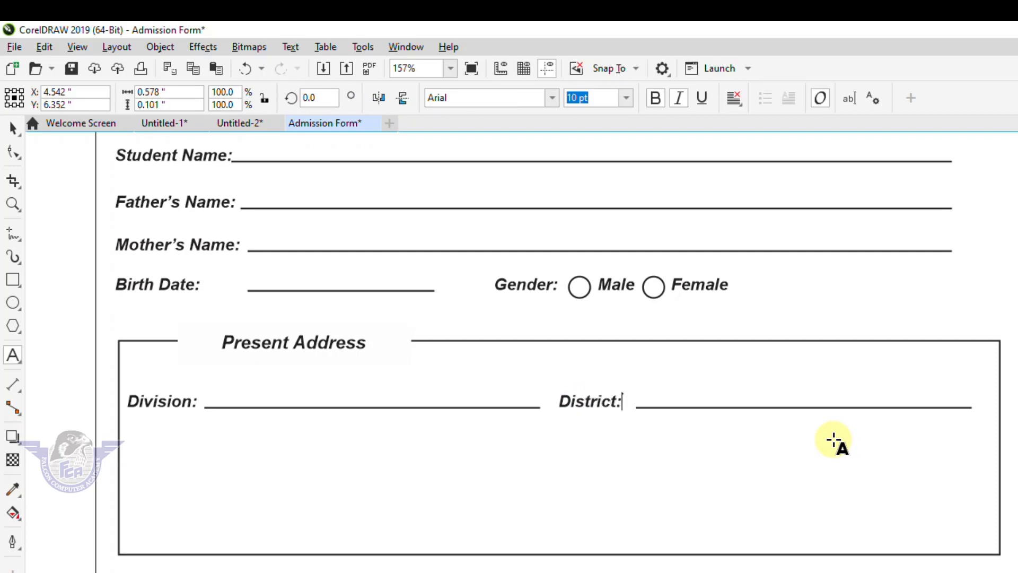
key(Escape)
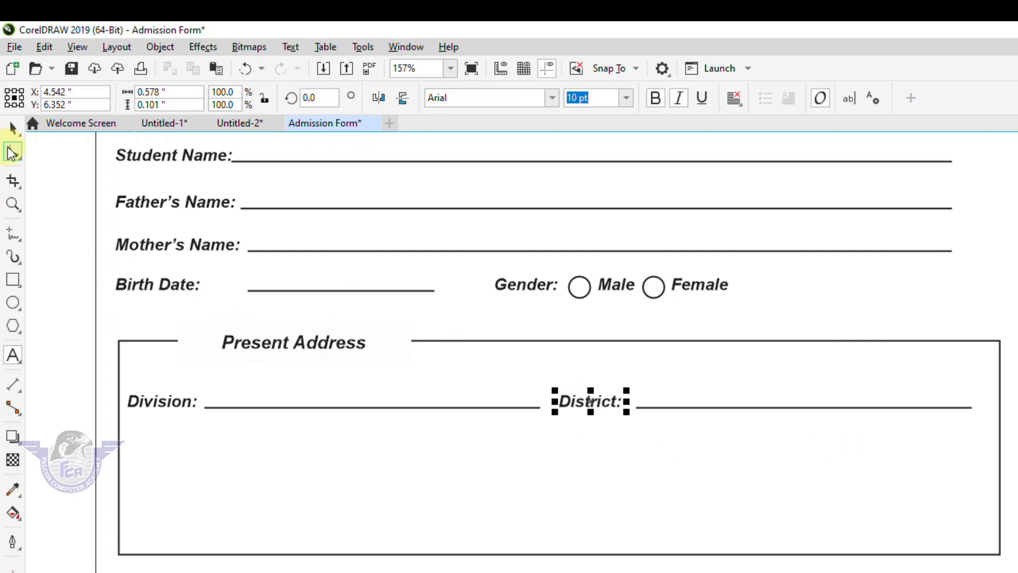
click(59, 376)
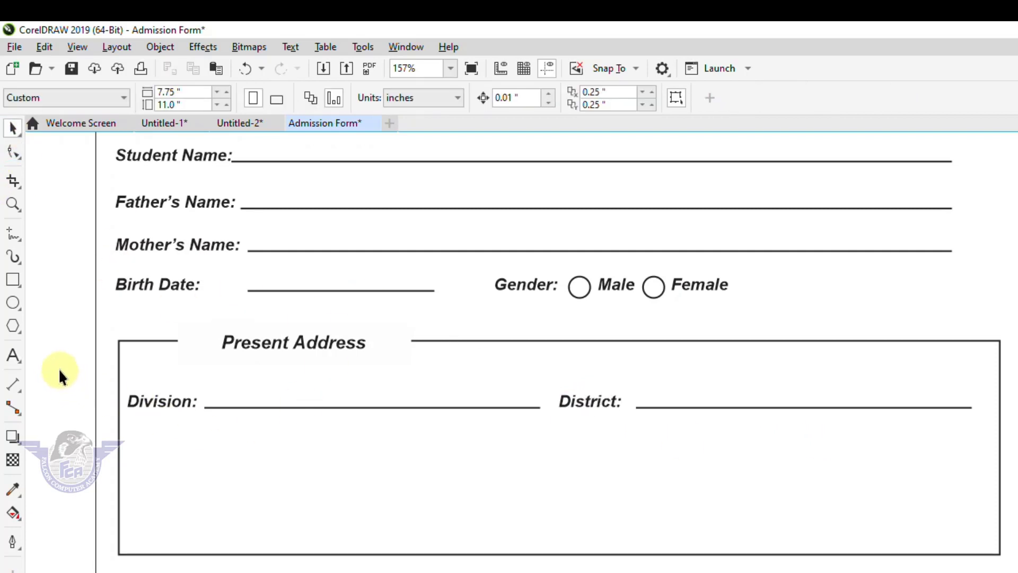
Duplicate the Division label with its fill-in line straight below itself and change the copied label to "Address:".
drag(62, 373, 563, 469)
drag(330, 411, 334, 469)
click(61, 386)
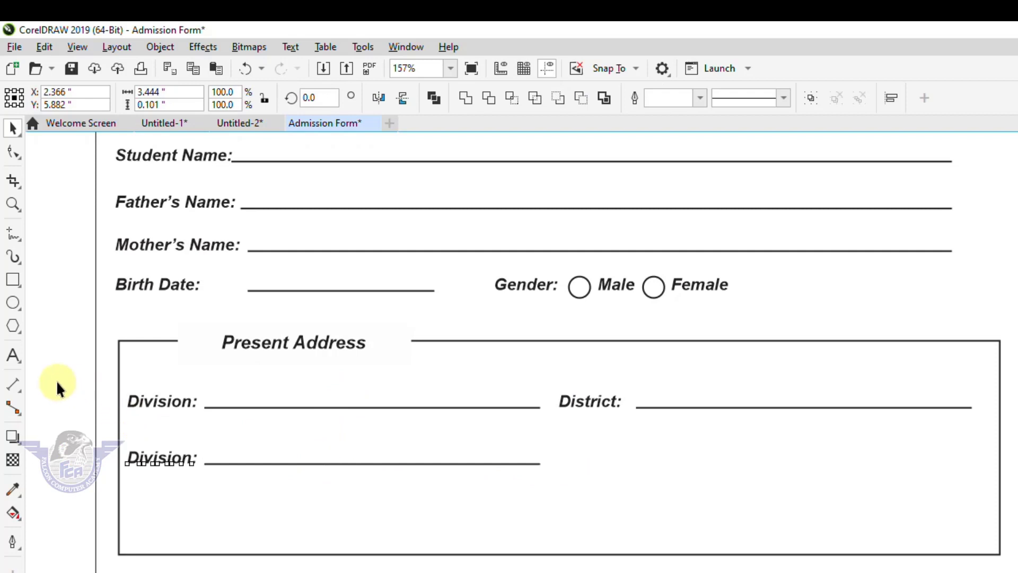
double_click(175, 462)
key(ctrl+a)
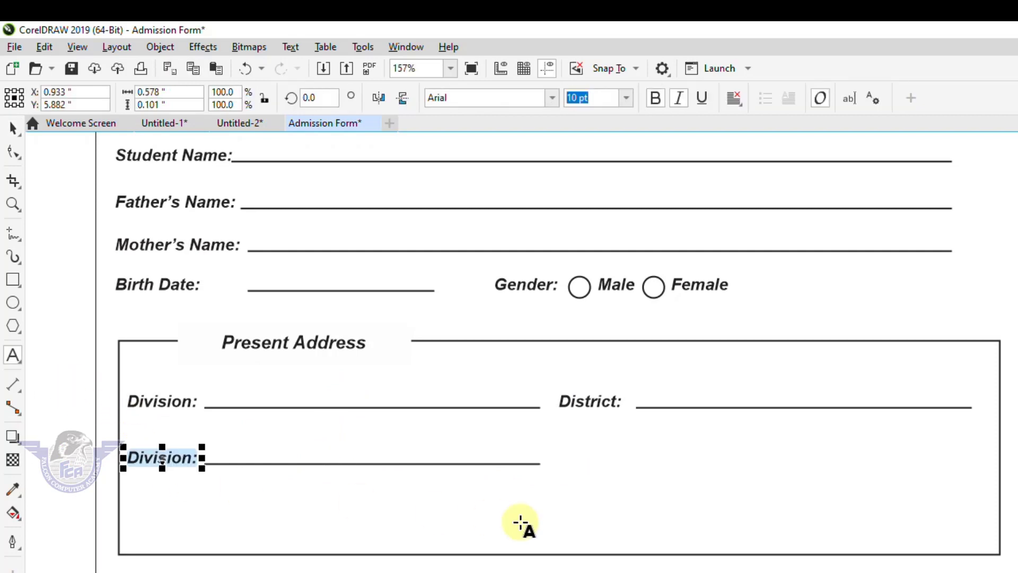
text(Address:)
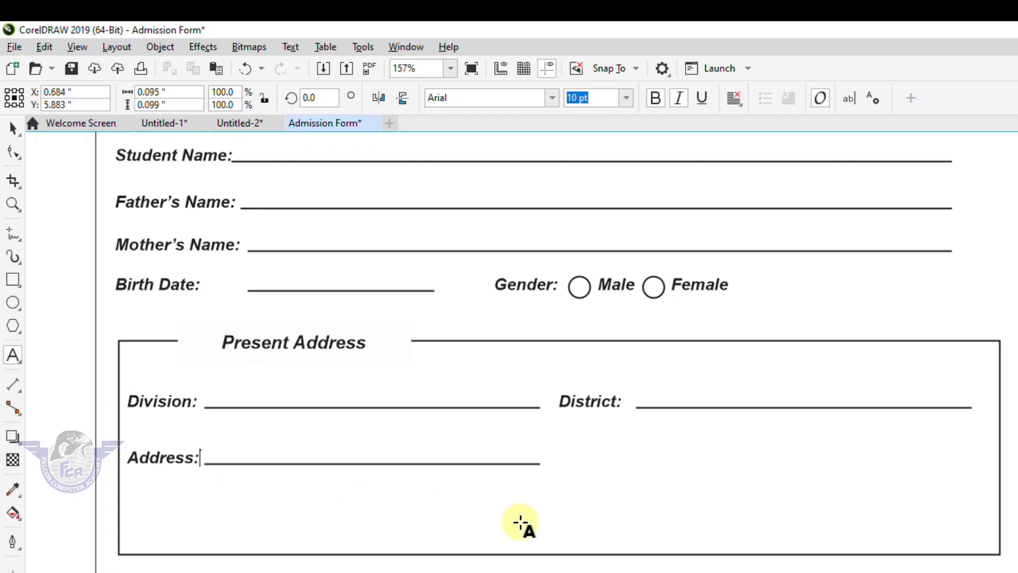
key(Escape)
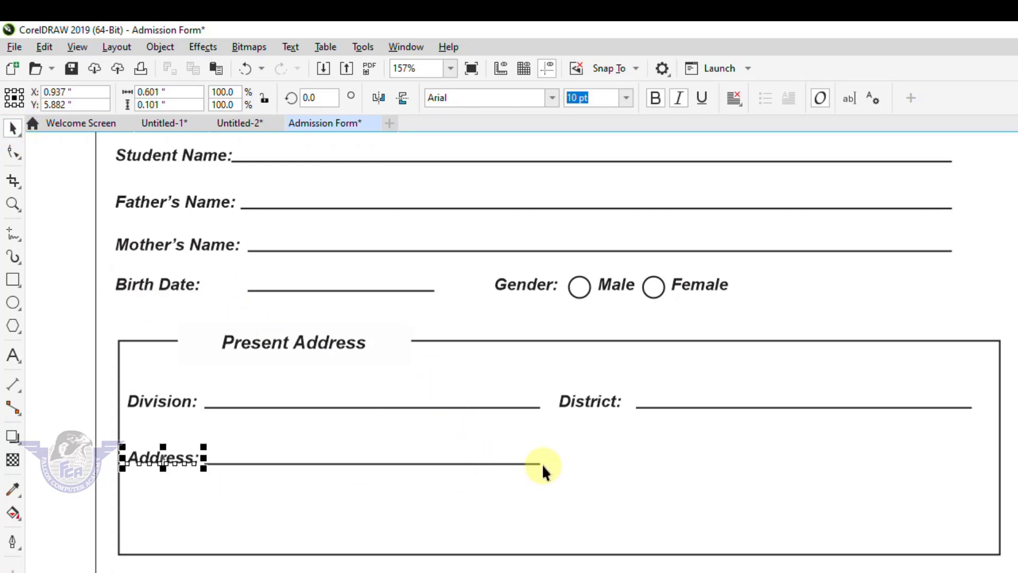
Lengthen the Address line to about 6.4 inches, level with the District line's end, and reduce the box height to about 1.44 inches from below.
click(540, 465)
drag(541, 464, 979, 500)
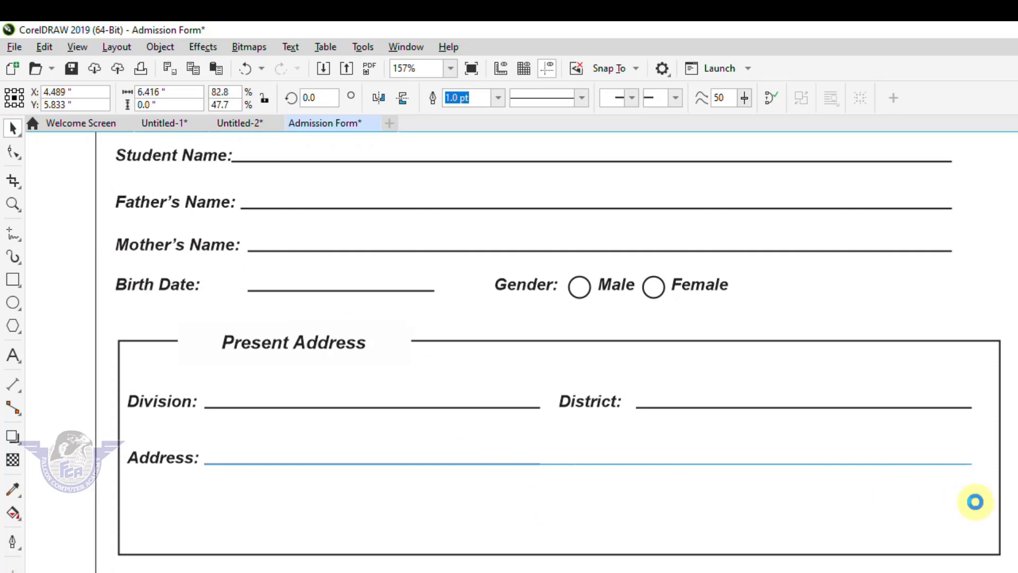
click(749, 549)
click(576, 556)
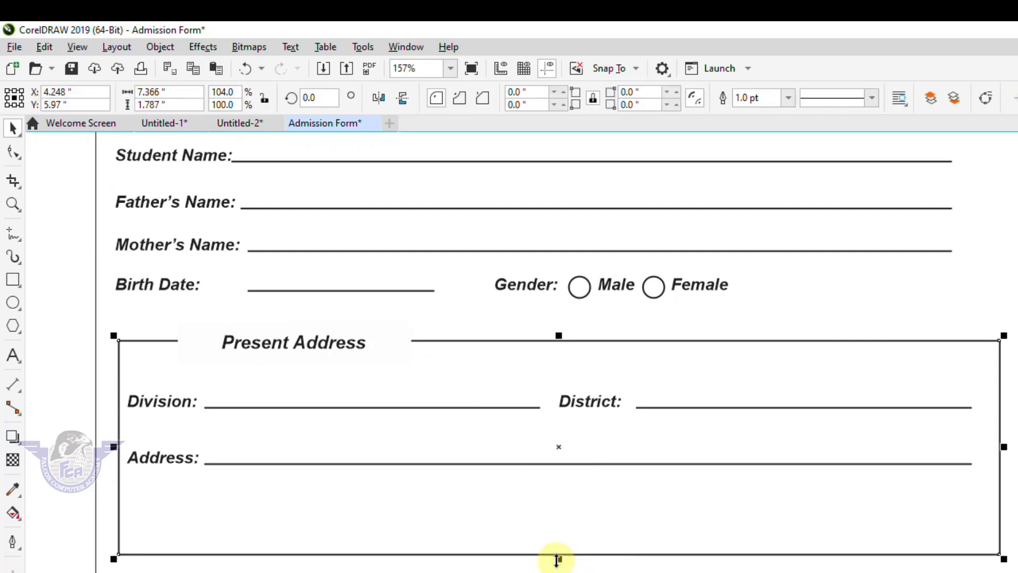
drag(558, 557, 557, 516)
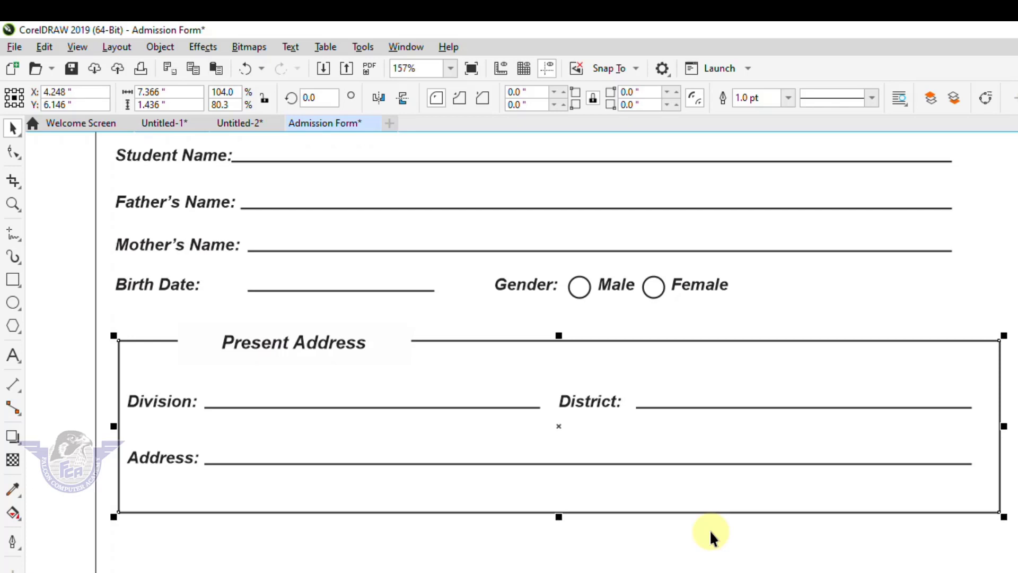
Duplicate the whole Present Address box with its title, labels and lines straight down, just below the original.
scroll(710, 535, down, 2)
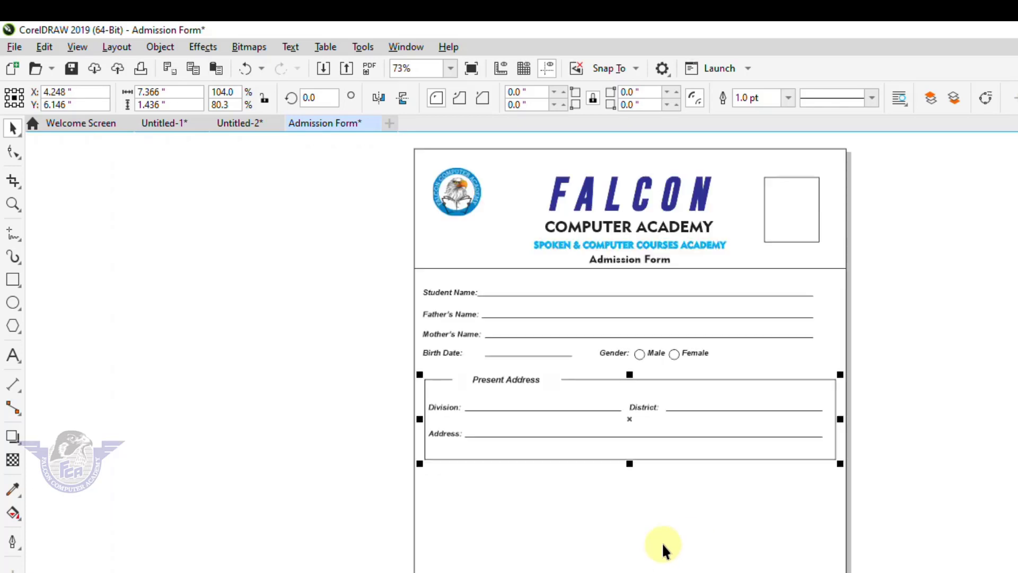
drag(354, 342, 912, 570)
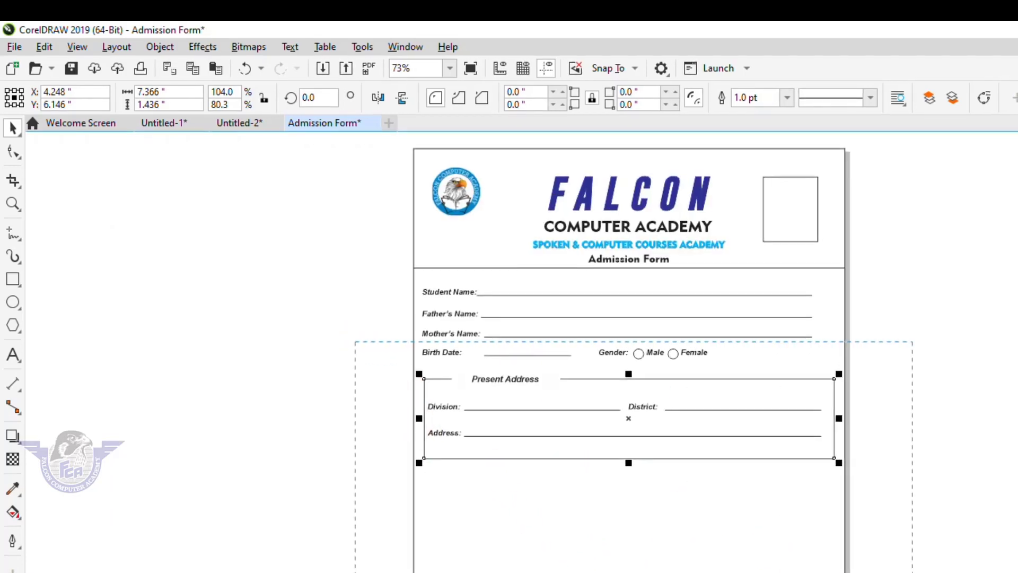
drag(101, 187, 915, 397)
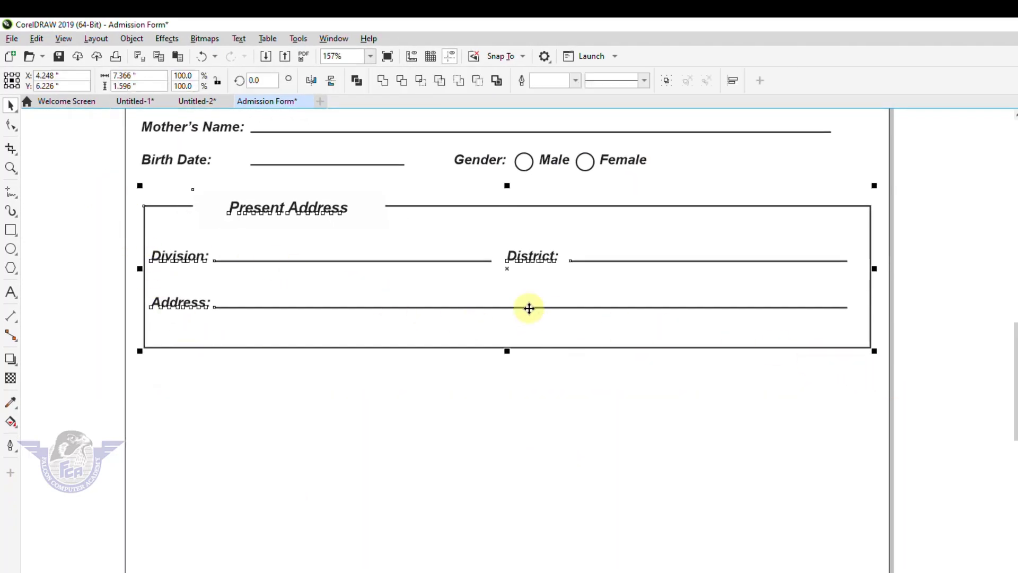
drag(510, 273, 524, 461)
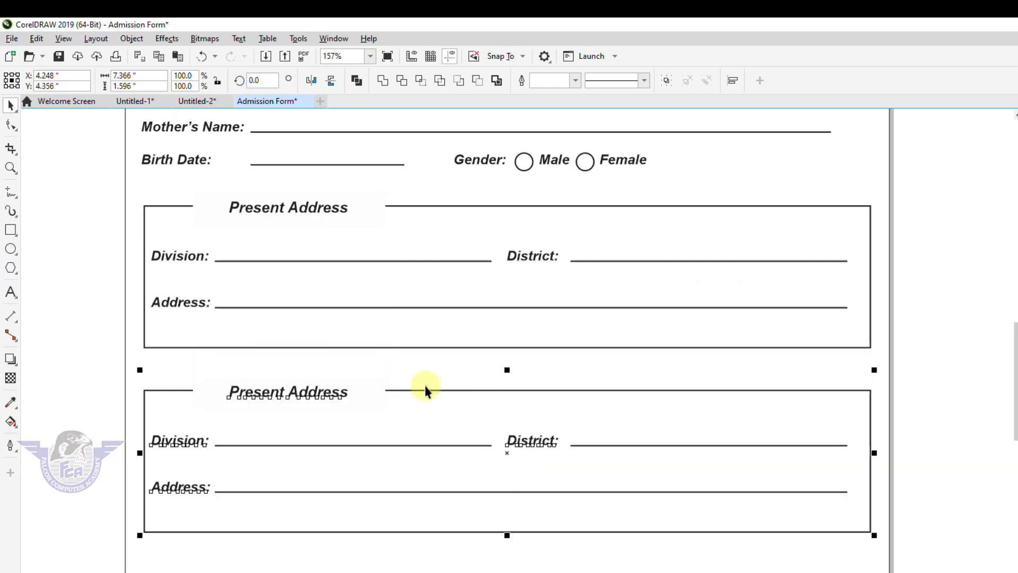
click(125, 348)
Change the title text of the copied address box to "Permanent Address".
double_click(274, 398)
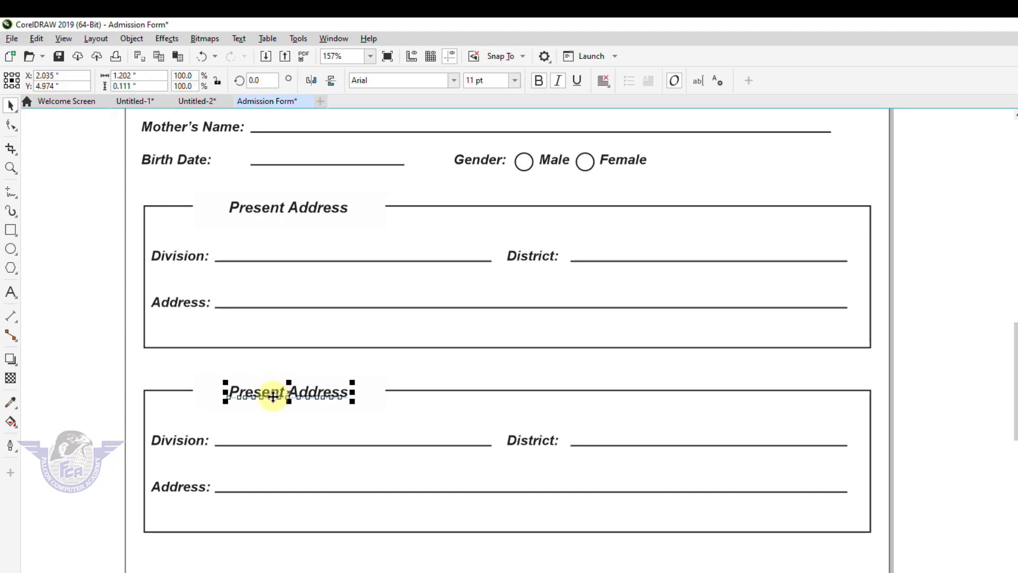
key(ctrl+a)
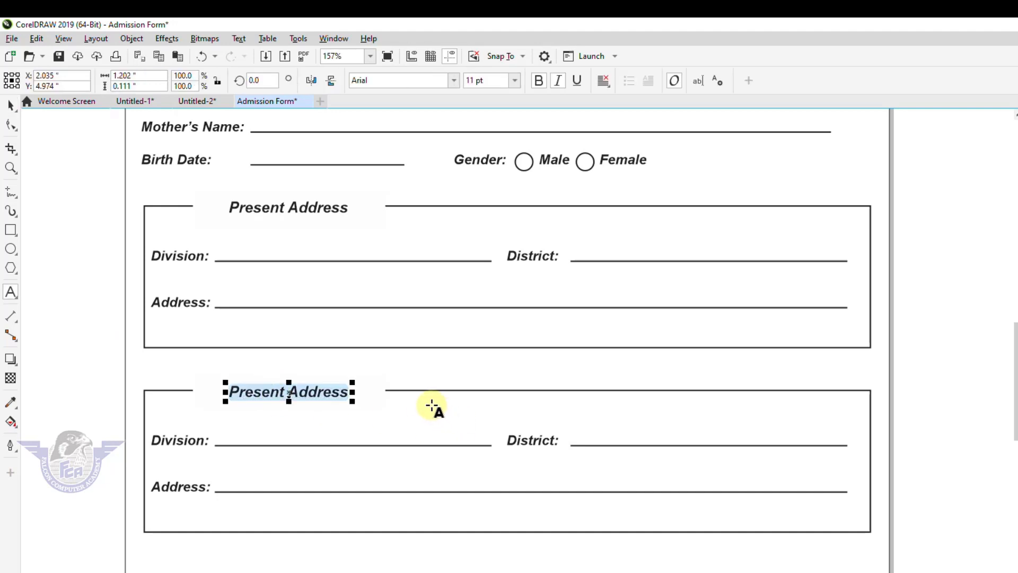
text(Permanen)
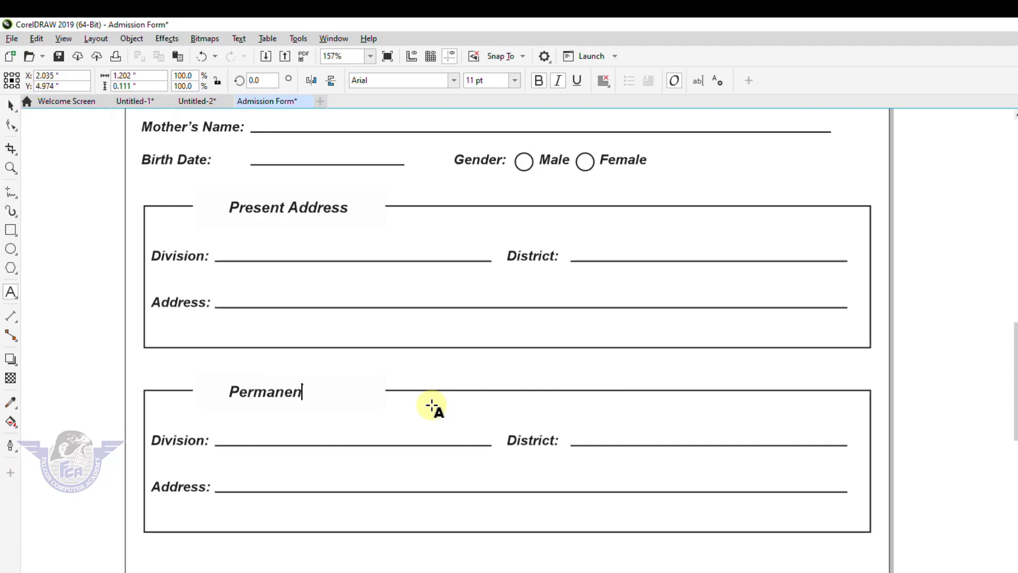
text(t Address:)
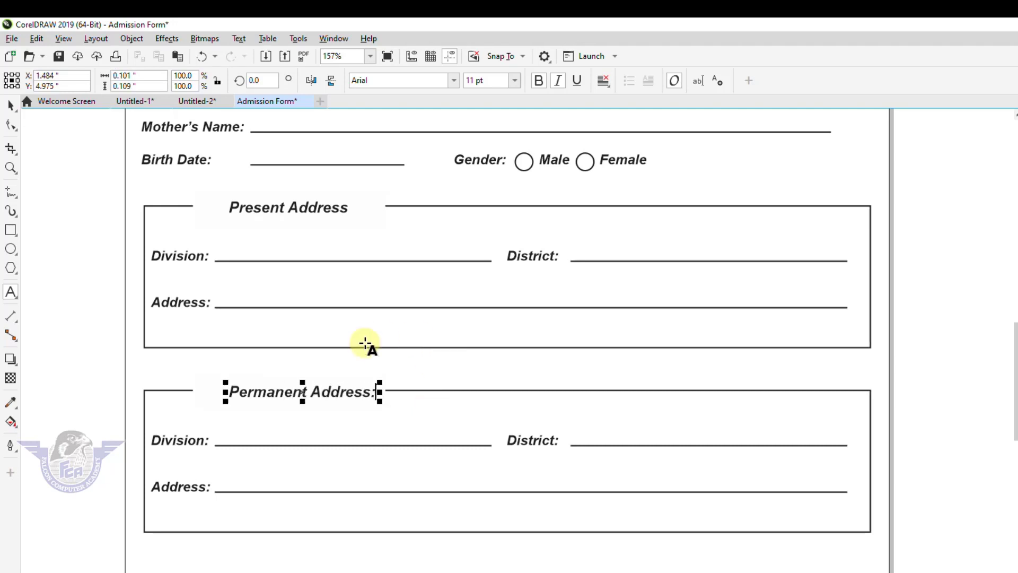
key(BackSpace)
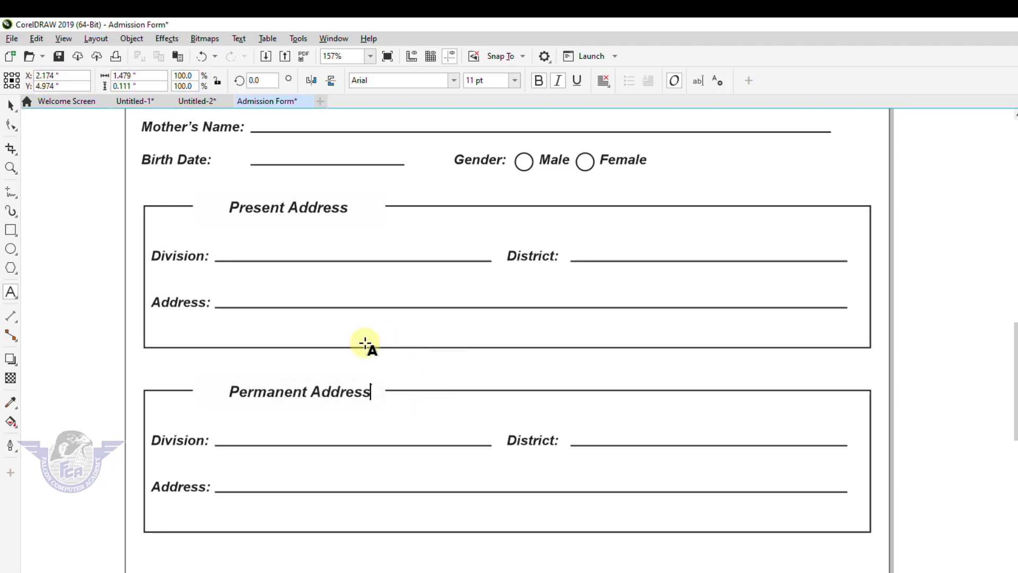
Center the Permanent Address title horizontally on the white patch that interrupts the box outline.
click(10, 105)
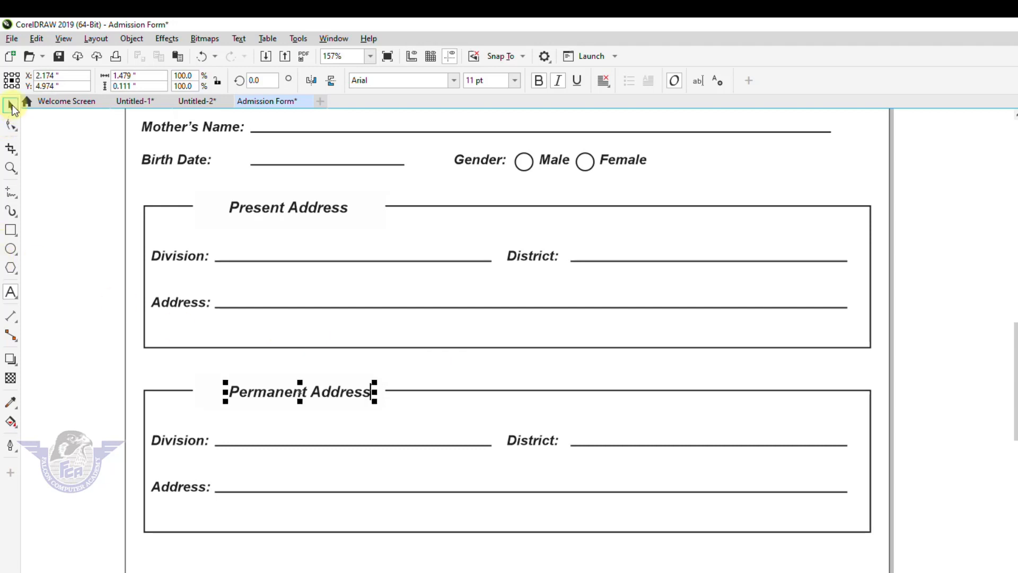
click(206, 393)
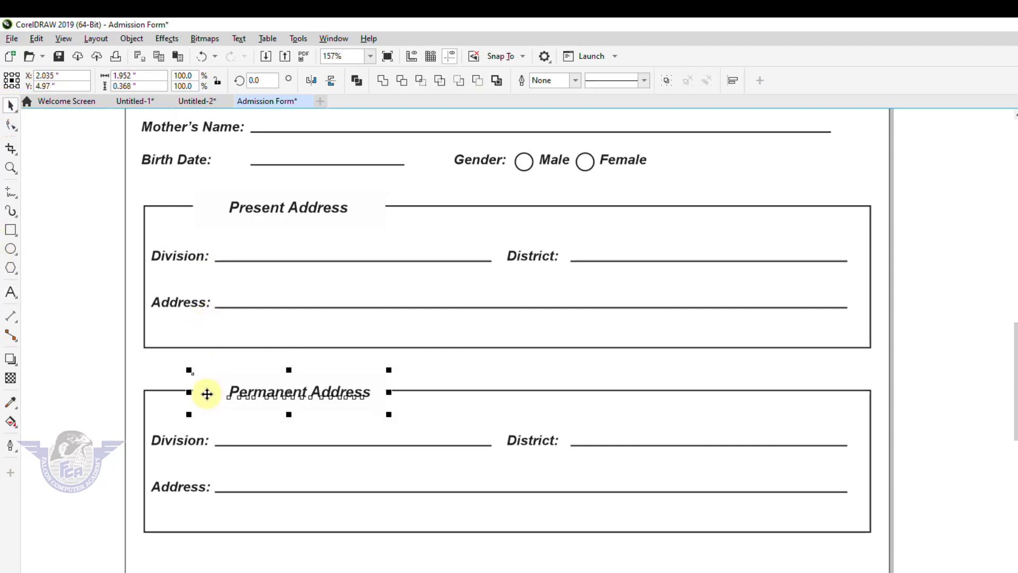
click(119, 365)
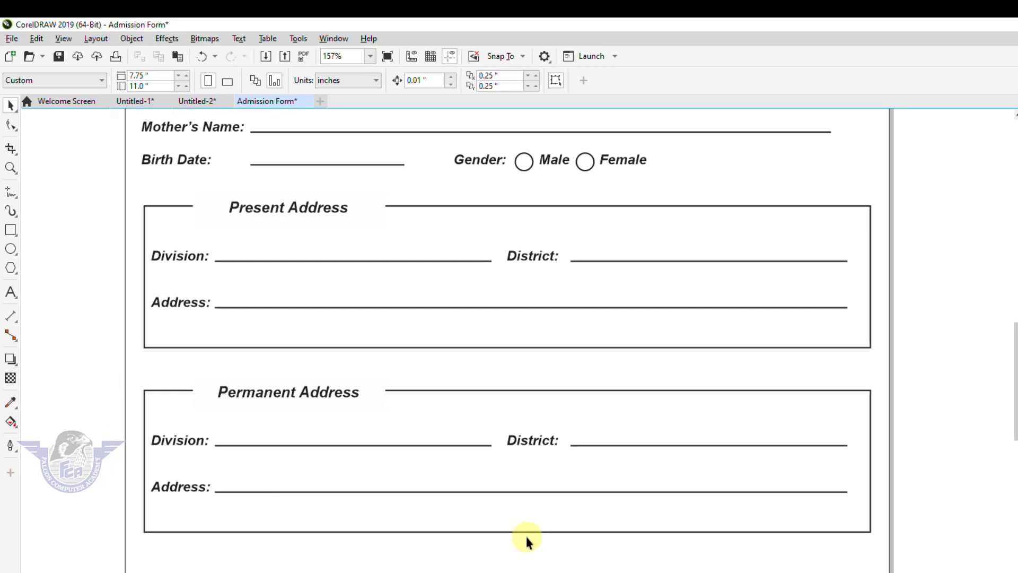
Duplicate the Division label with its fill-in line below the Permanent Address box and change the copied label to "Religion:".
scroll(528, 540, down, 3)
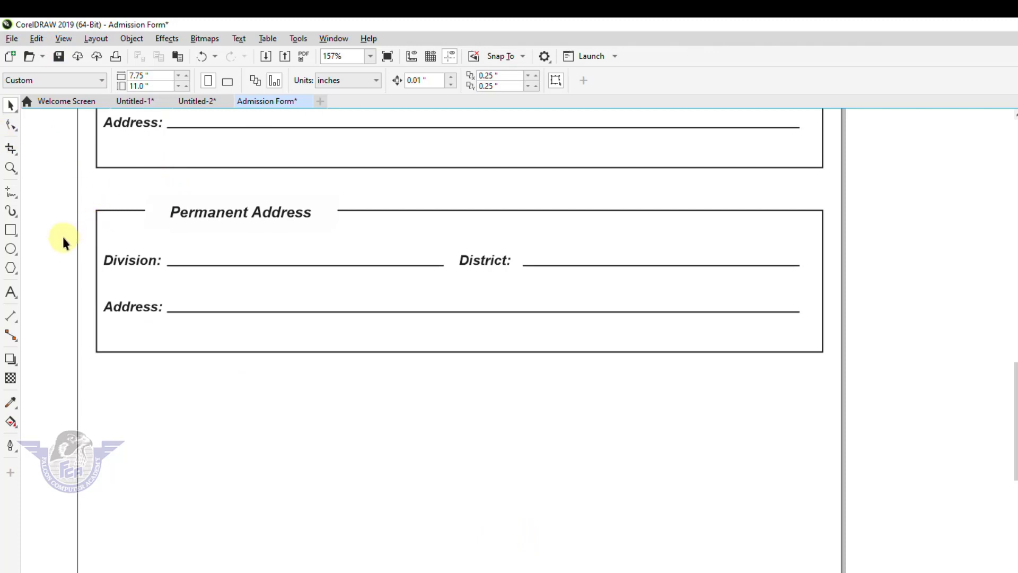
drag(63, 242, 463, 289)
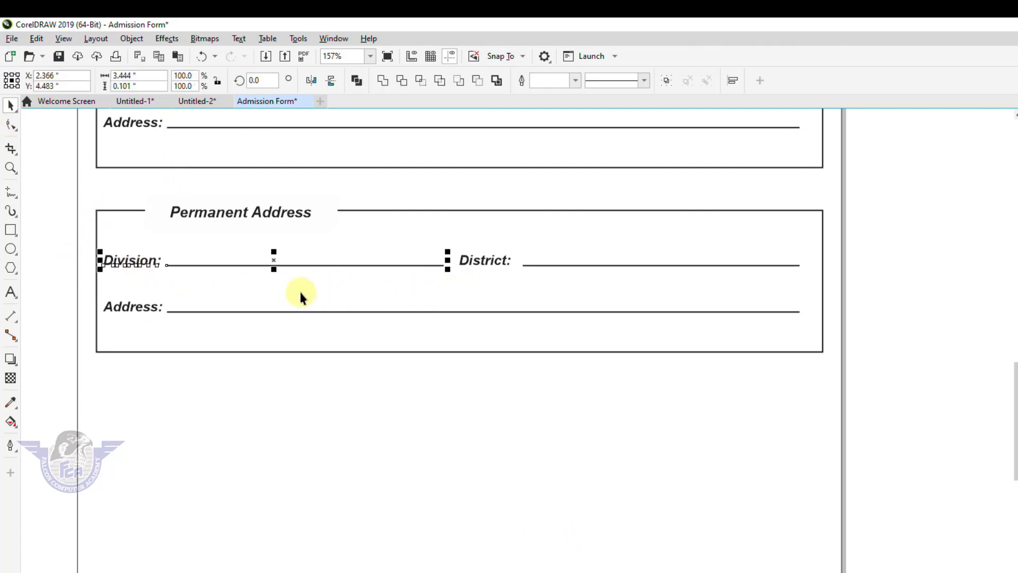
drag(273, 261, 268, 409)
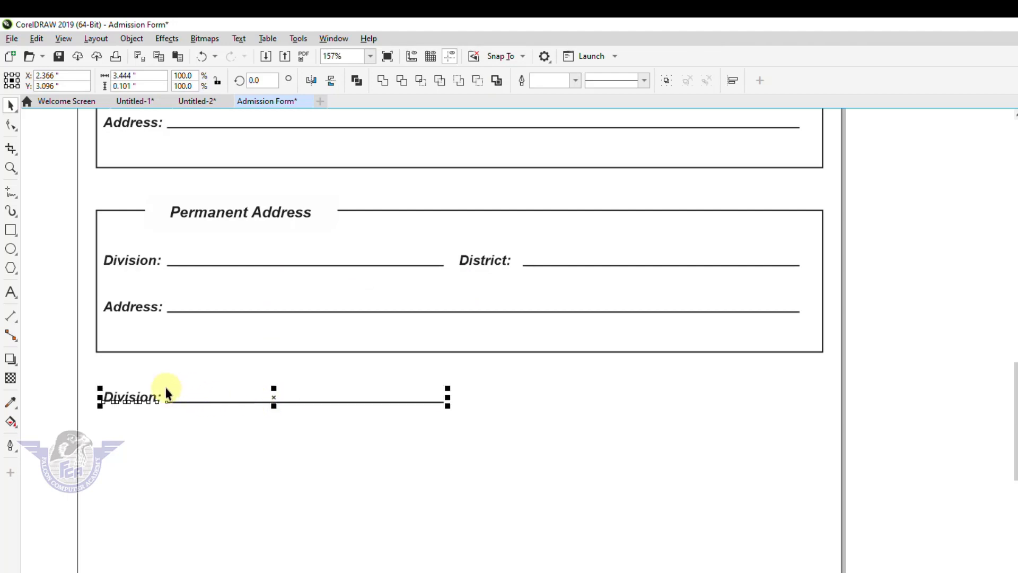
click(62, 371)
double_click(134, 405)
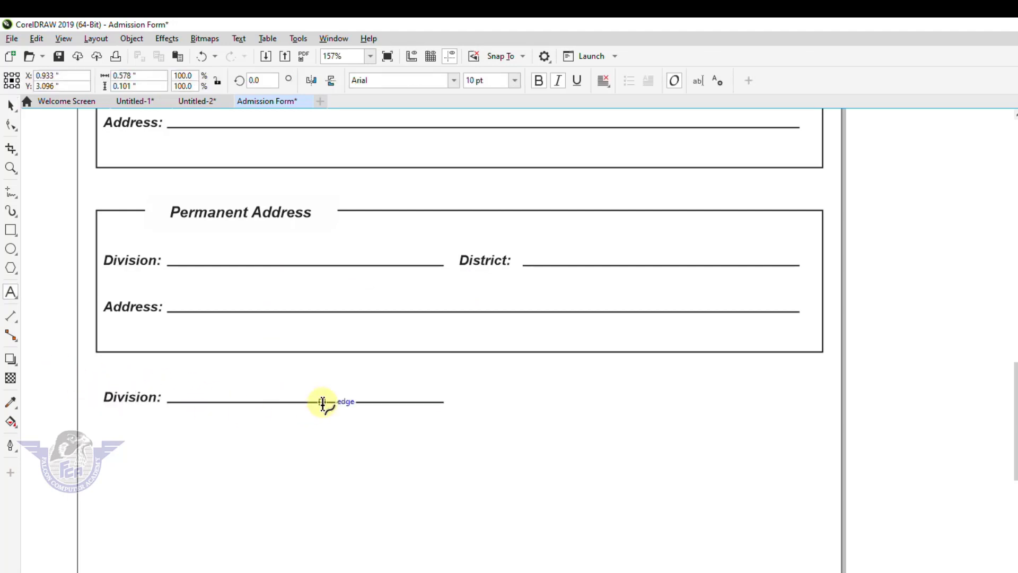
key(ctrl+a)
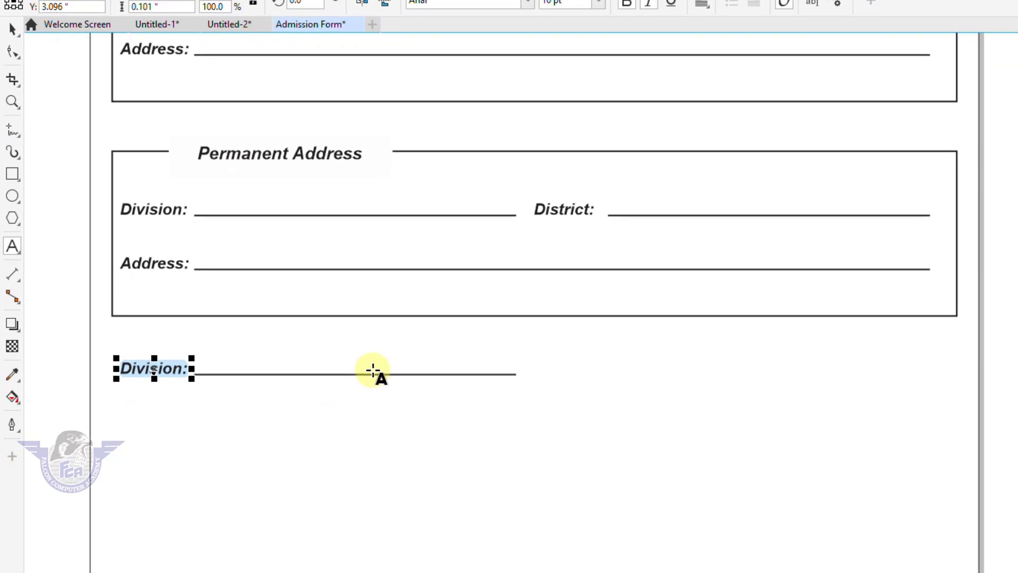
text(Re)
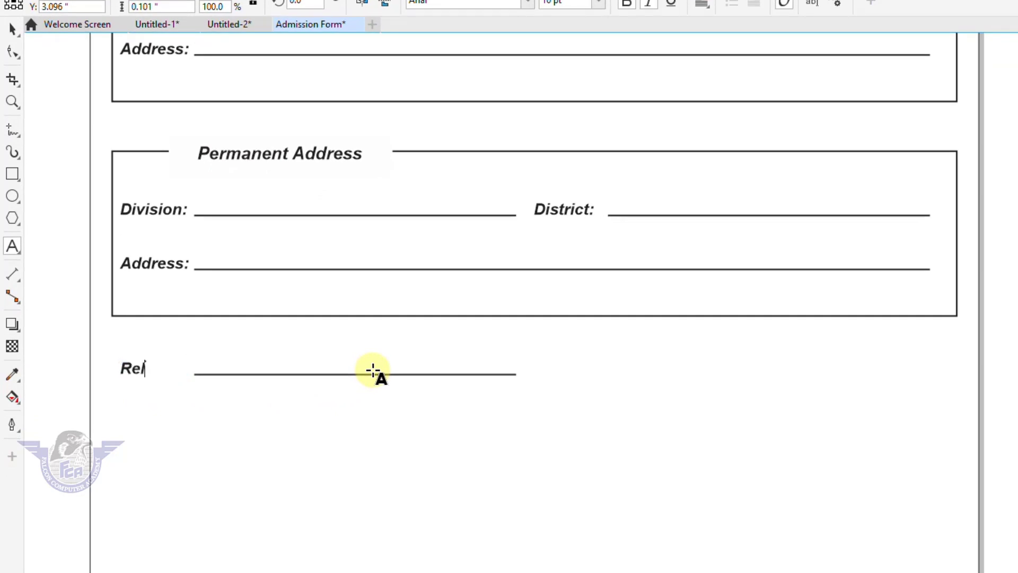
text(ligion:)
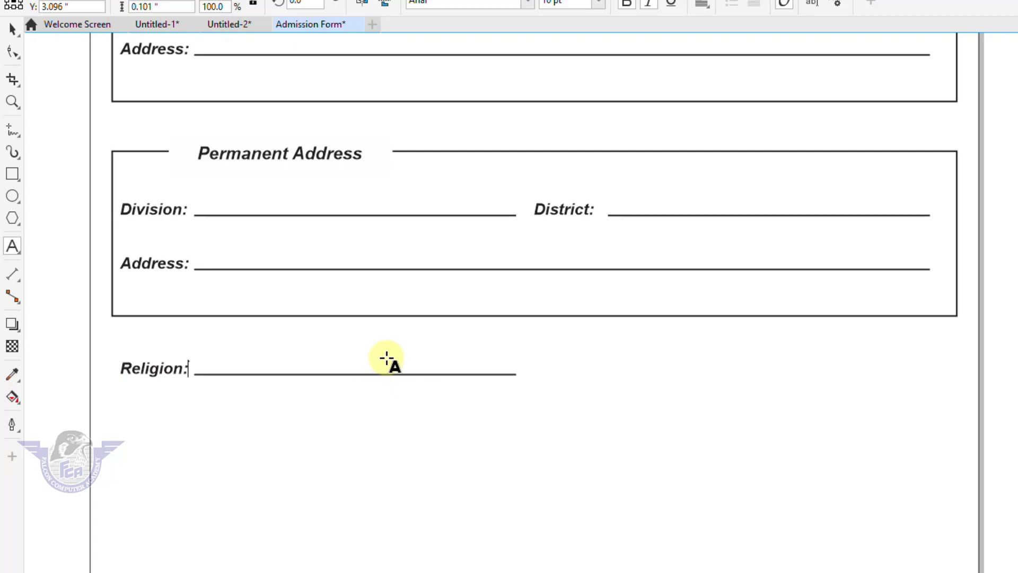
click(9, 33)
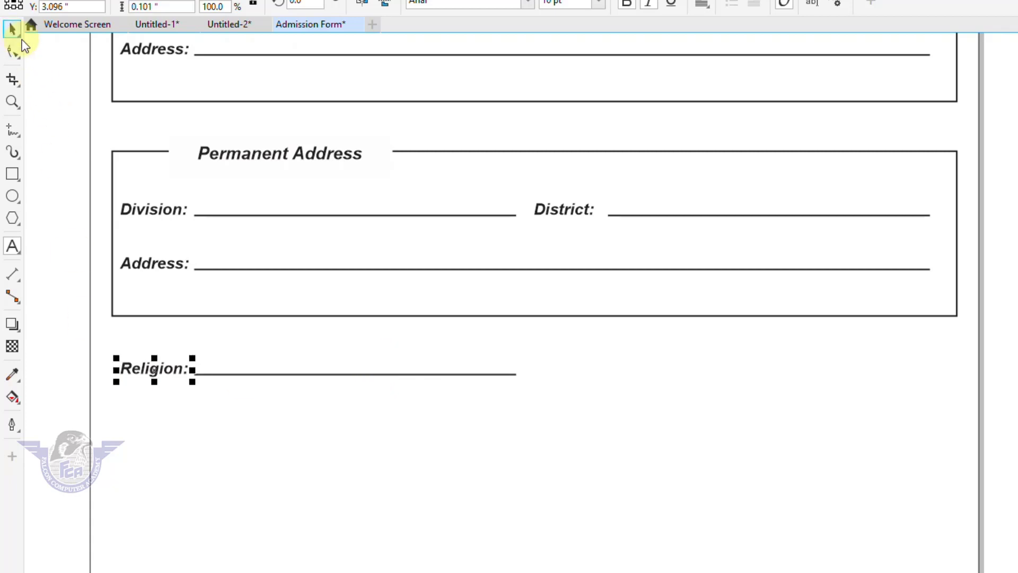
Shorten the Religion fill-in line from its far end by about a fifth.
click(512, 374)
drag(515, 374, 451, 392)
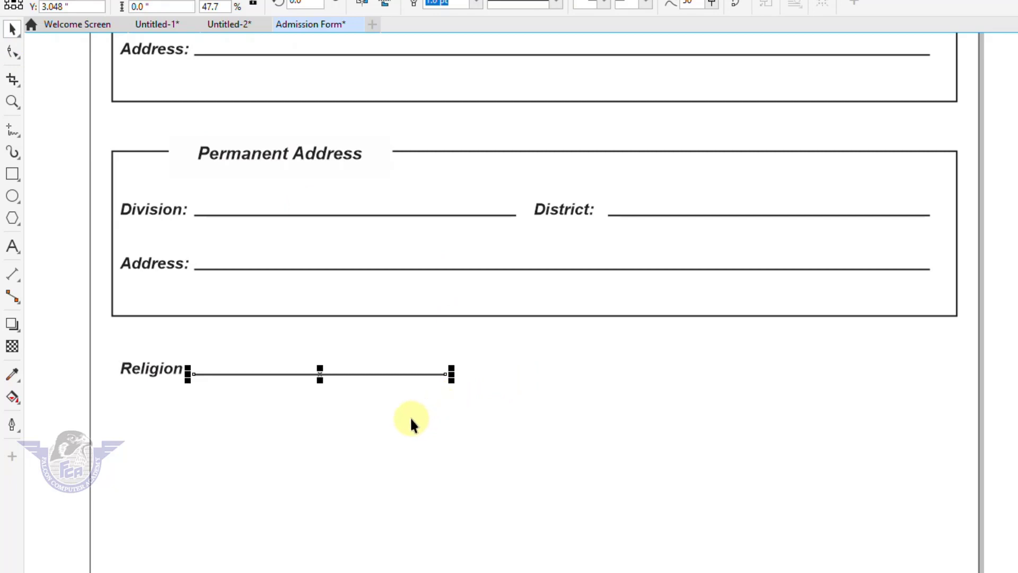
click(69, 350)
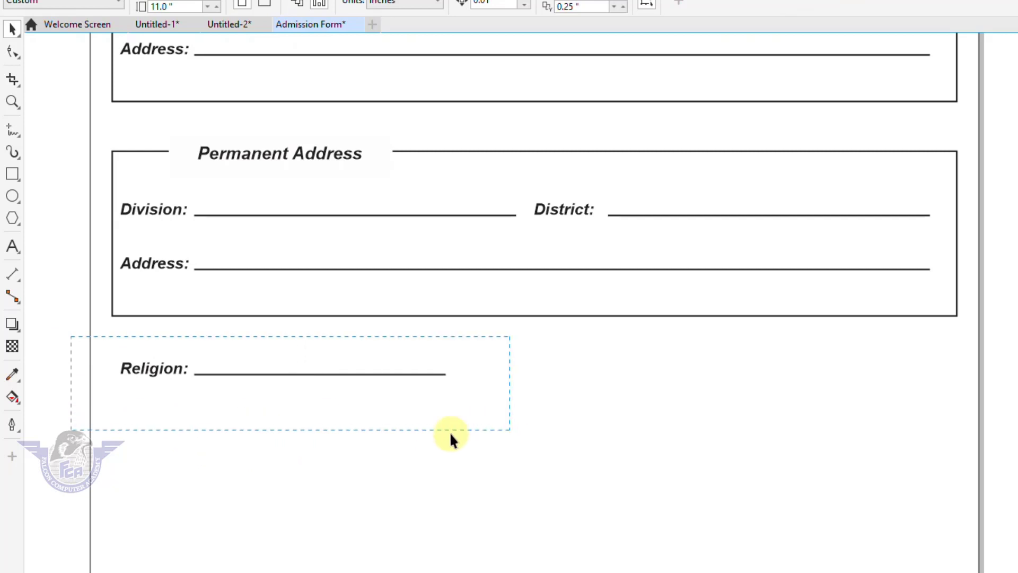
Duplicate the Religion row directly below itself and change the copied label to "Phone Number:".
drag(450, 430, 449, 430)
drag(281, 370, 279, 408)
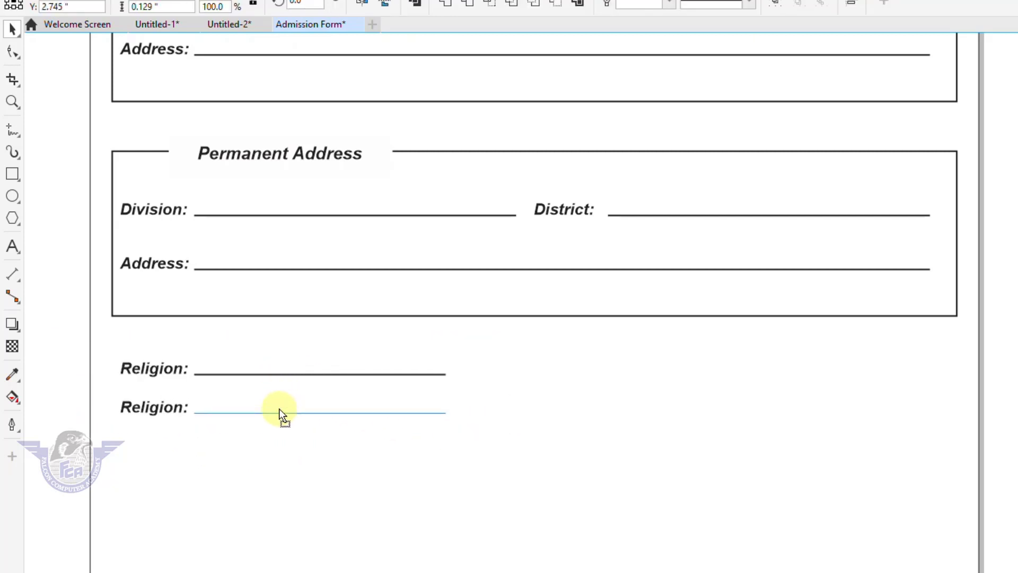
click(42, 381)
key(F8)
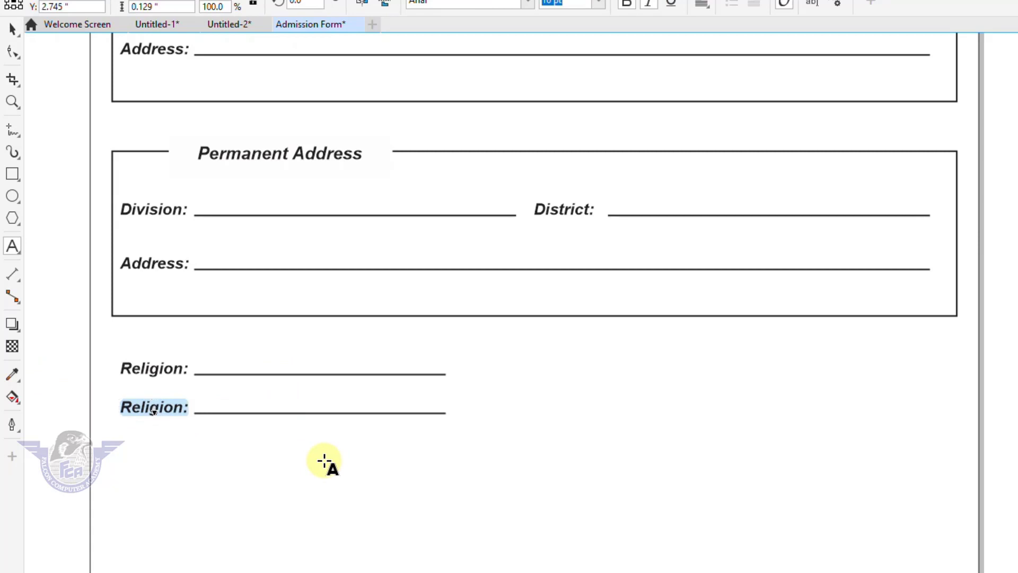
text(Phone Number:)
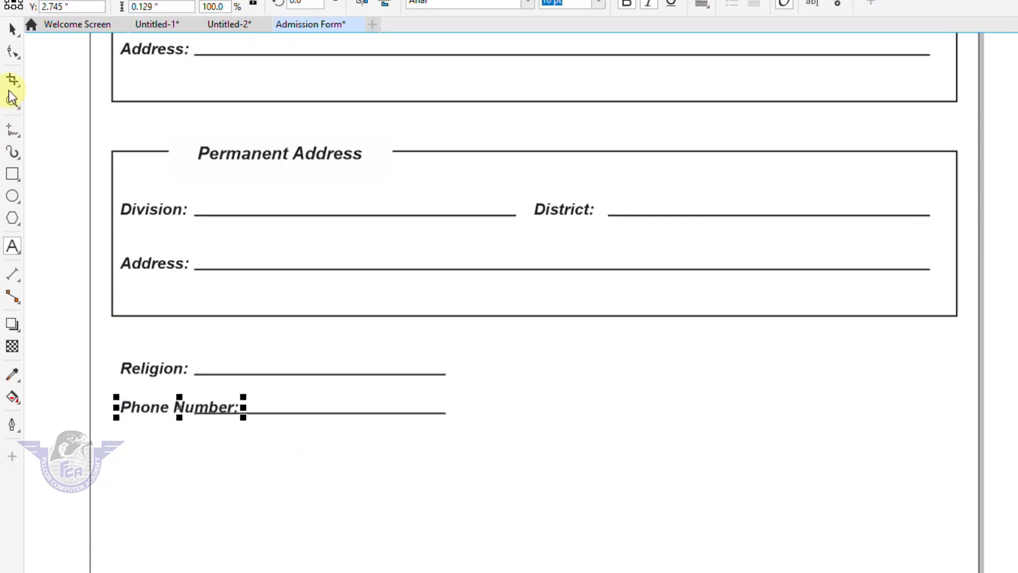
click(12, 28)
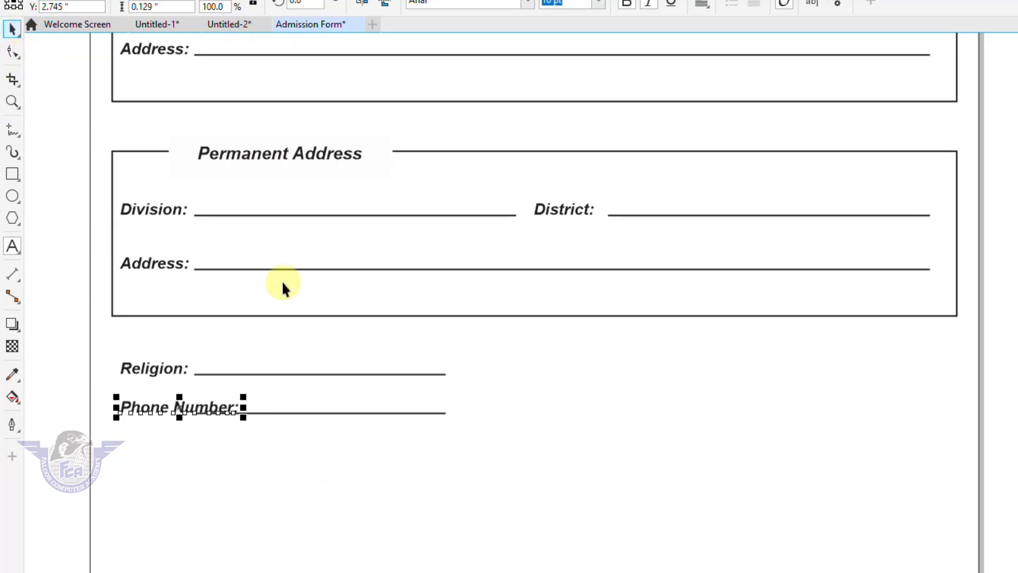
Shorten the Phone Number fill-in line to start right after its label, and select the label together with the line.
click(258, 413)
drag(190, 412, 242, 413)
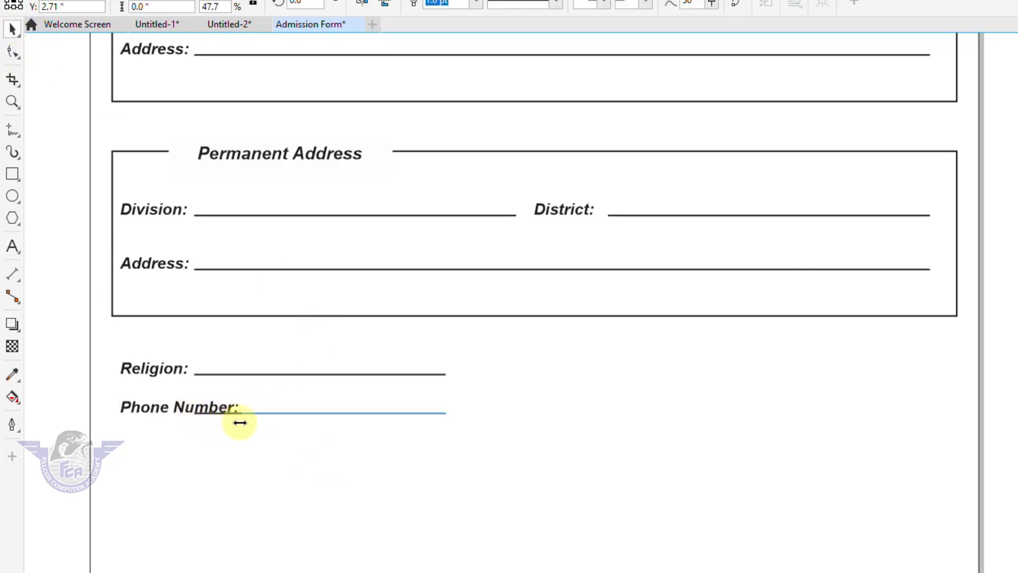
click(90, 407)
drag(71, 394, 488, 468)
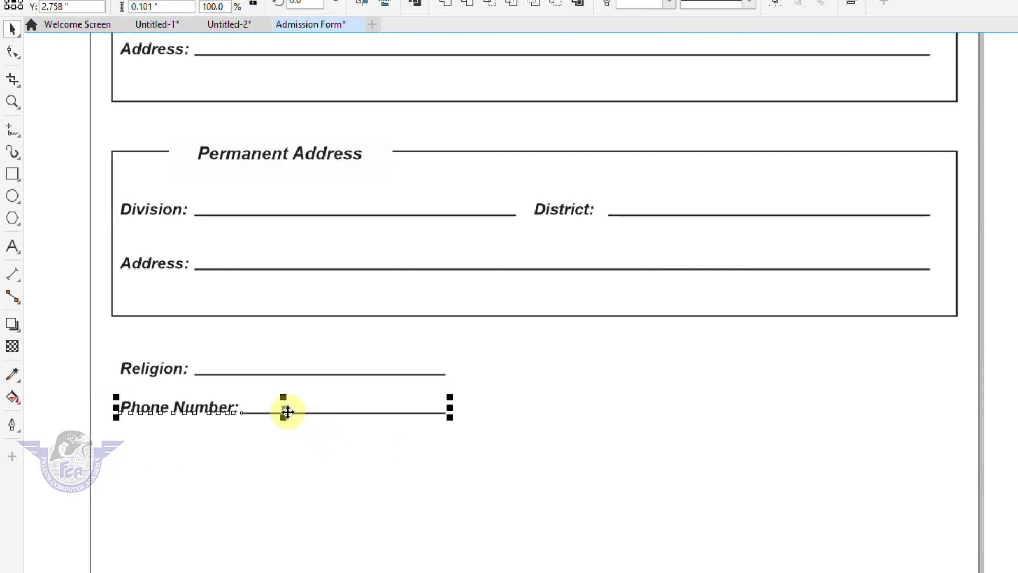
Duplicate the Phone Number label with its fill-in line directly below itself and change the copied label to "CNIC Number:".
drag(287, 411, 285, 449)
right_click(287, 447)
click(70, 421)
double_click(196, 445)
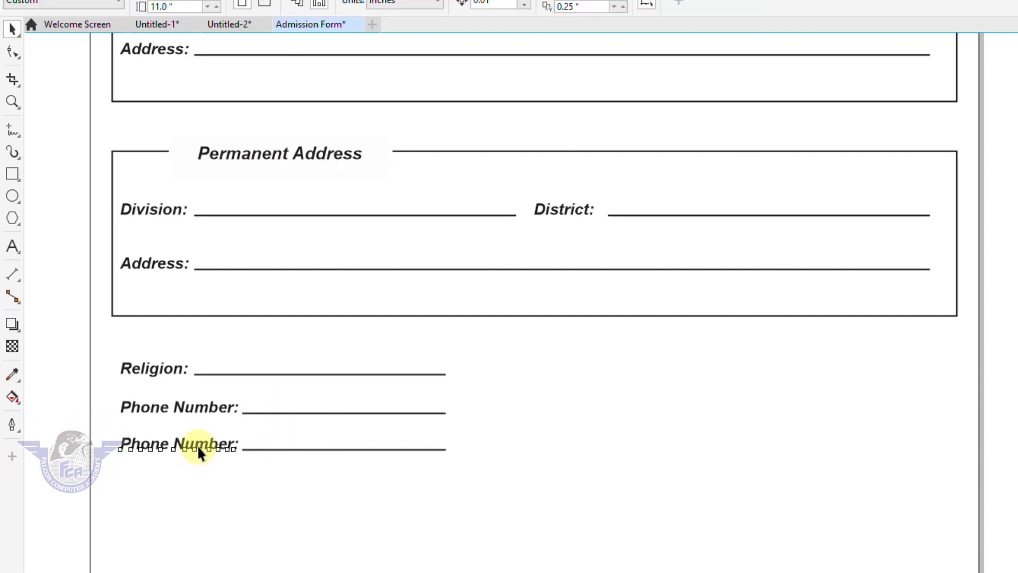
key(ctrl+a)
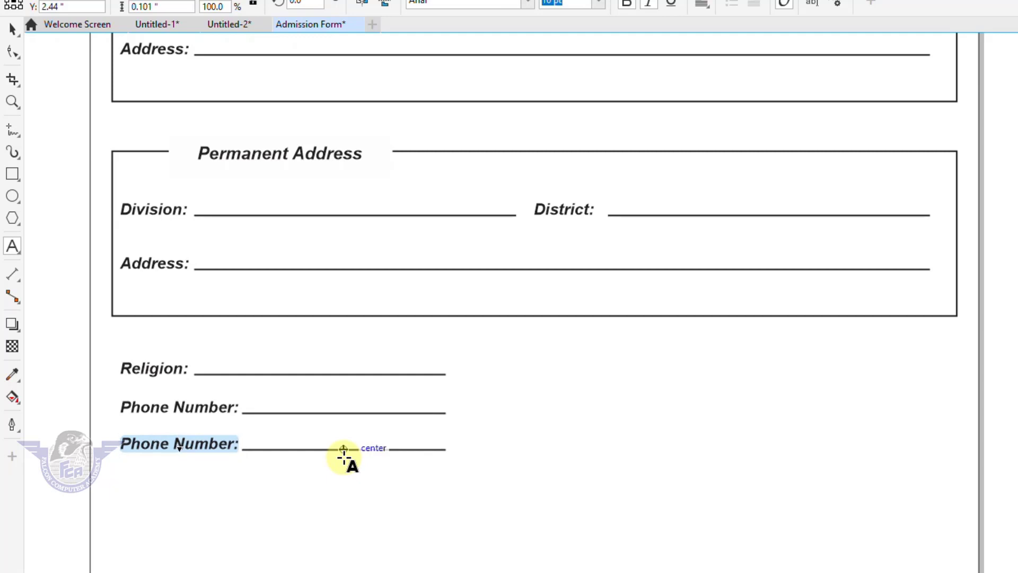
text(CNIC Num)
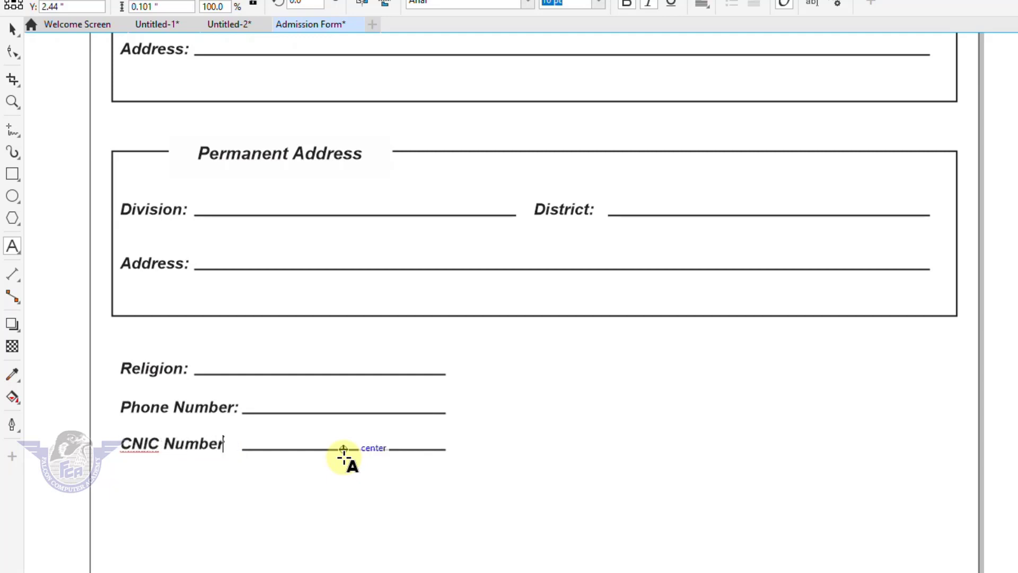
key(Escape)
click(12, 52)
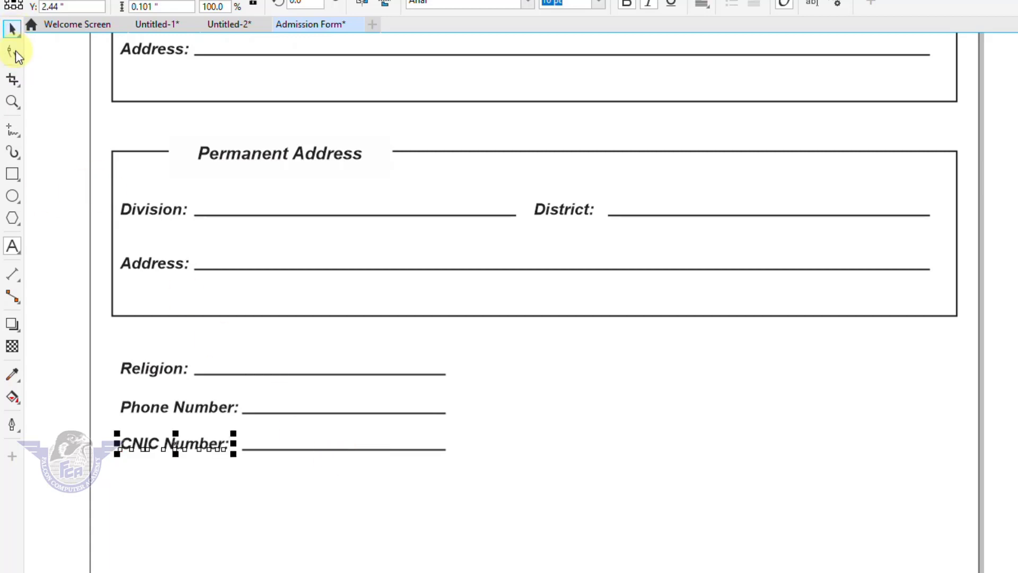
Duplicate the CNIC Number label with its fill-in line directly below itself and change the copied label to "Occupation:".
click(66, 421)
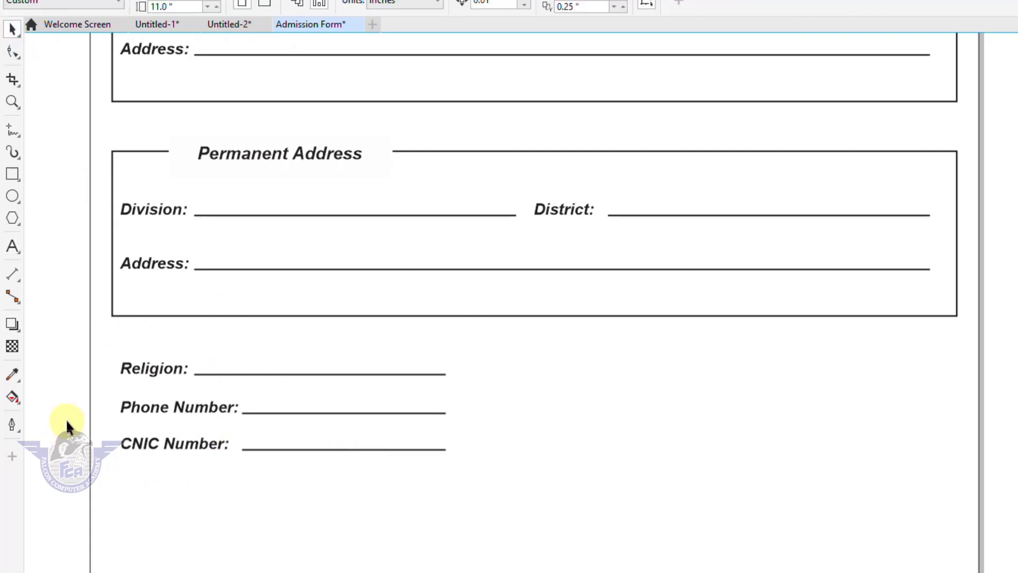
drag(515, 503, 515, 504)
drag(284, 447, 281, 481)
right_click(282, 480)
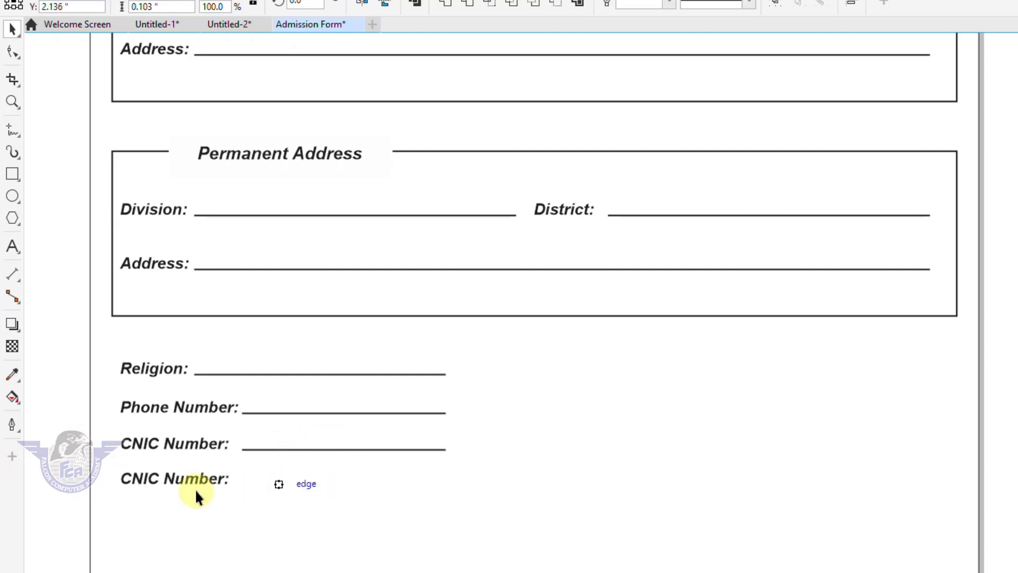
click(35, 430)
double_click(193, 479)
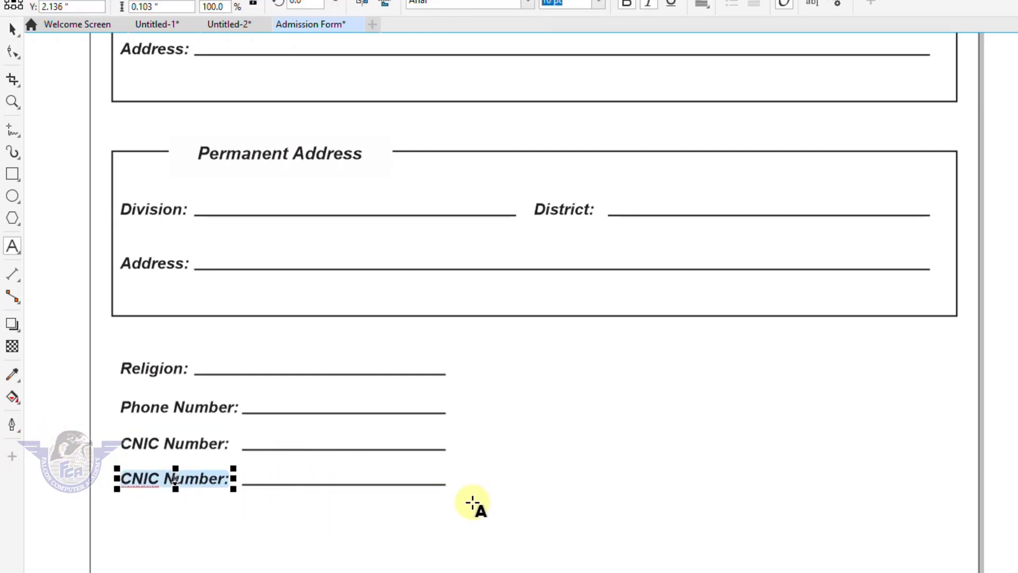
text(C)
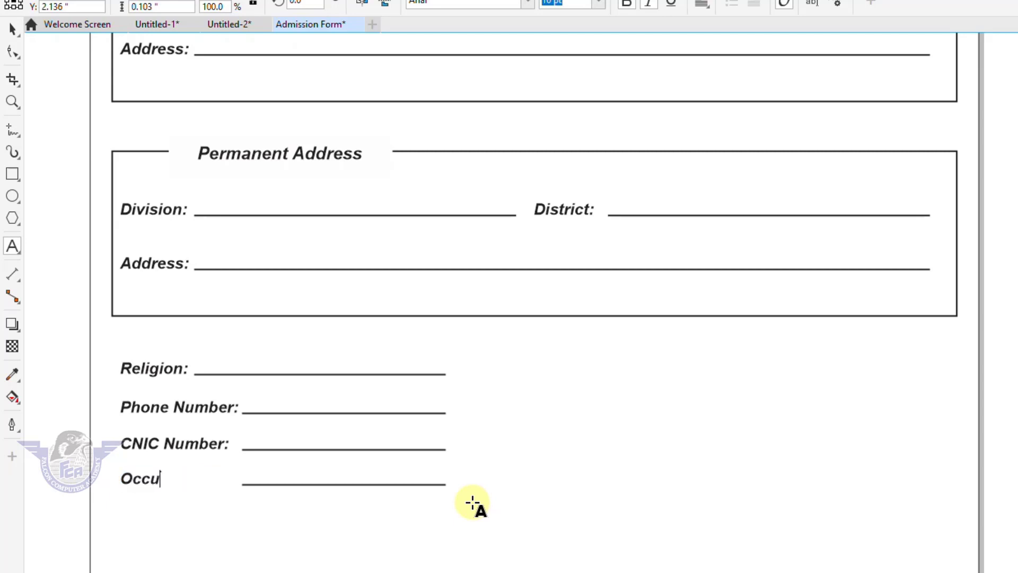
text(ccupation:)
click(472, 502)
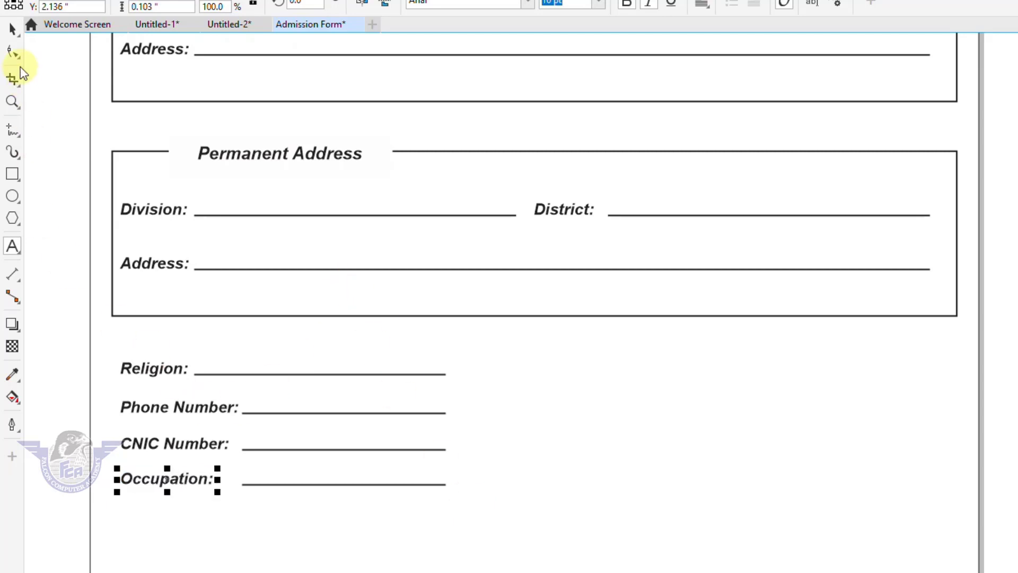
click(12, 30)
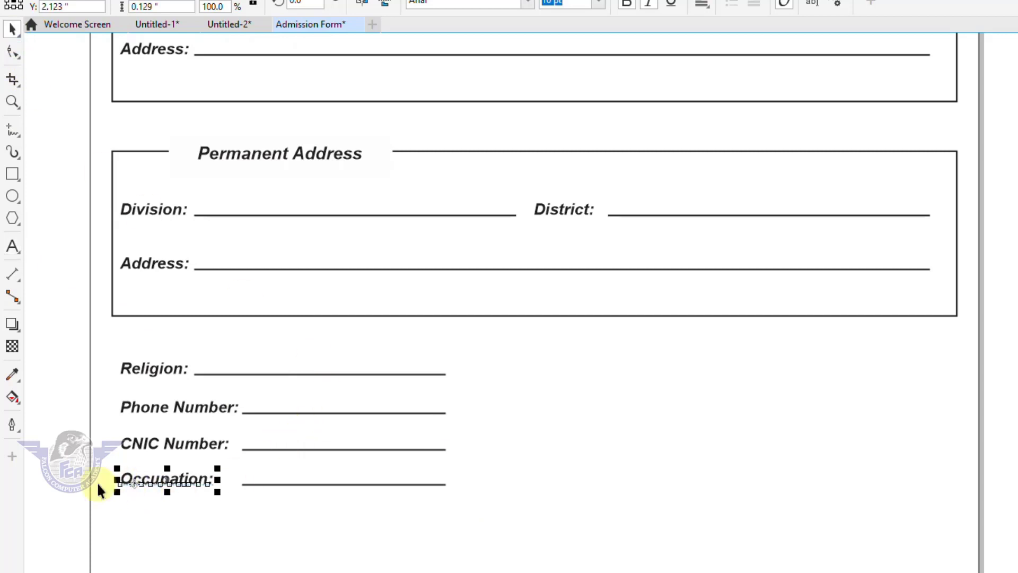
Duplicate the Occupation label with its fill-in line directly below itself and change the copied label to "Course Name:".
click(59, 460)
drag(482, 522, 482, 523)
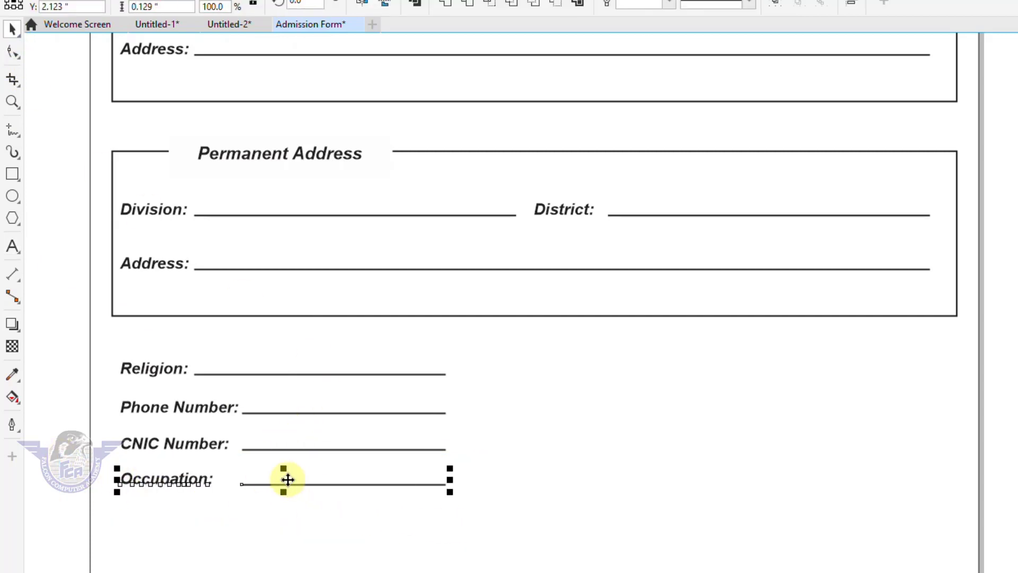
drag(284, 479, 287, 518)
right_click(287, 518)
click(70, 478)
double_click(163, 517)
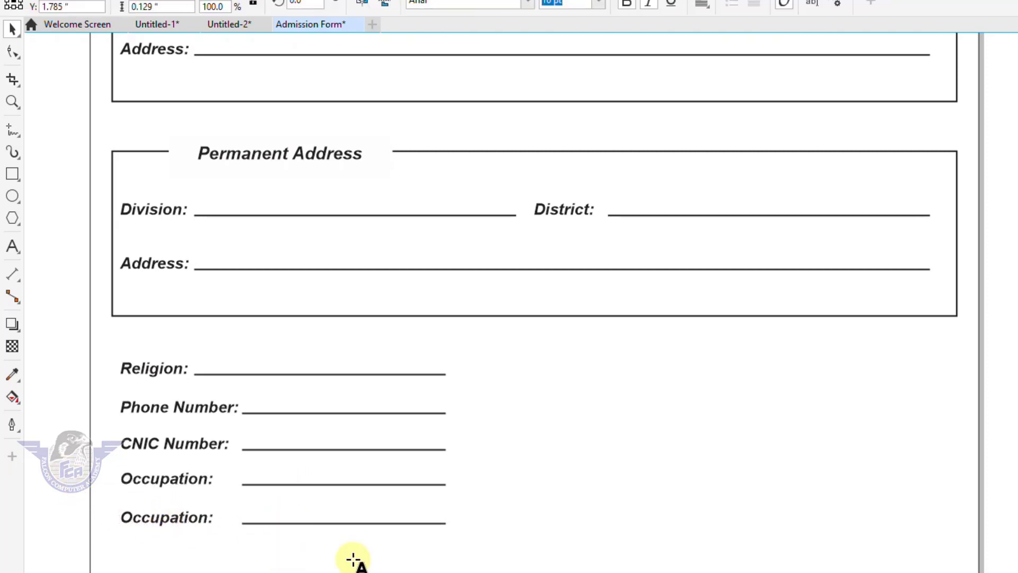
key(ctrl+a)
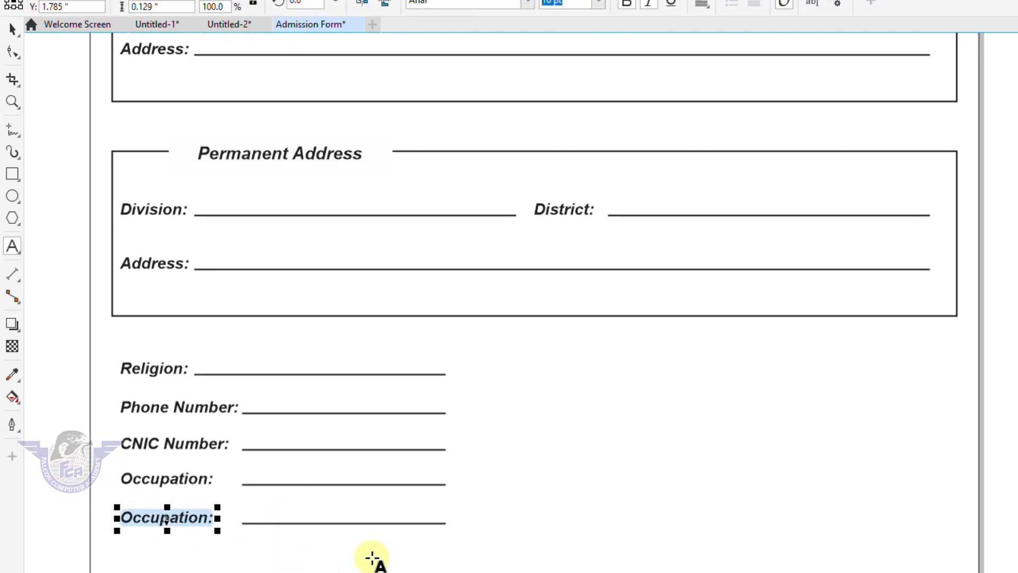
text(Course Name:)
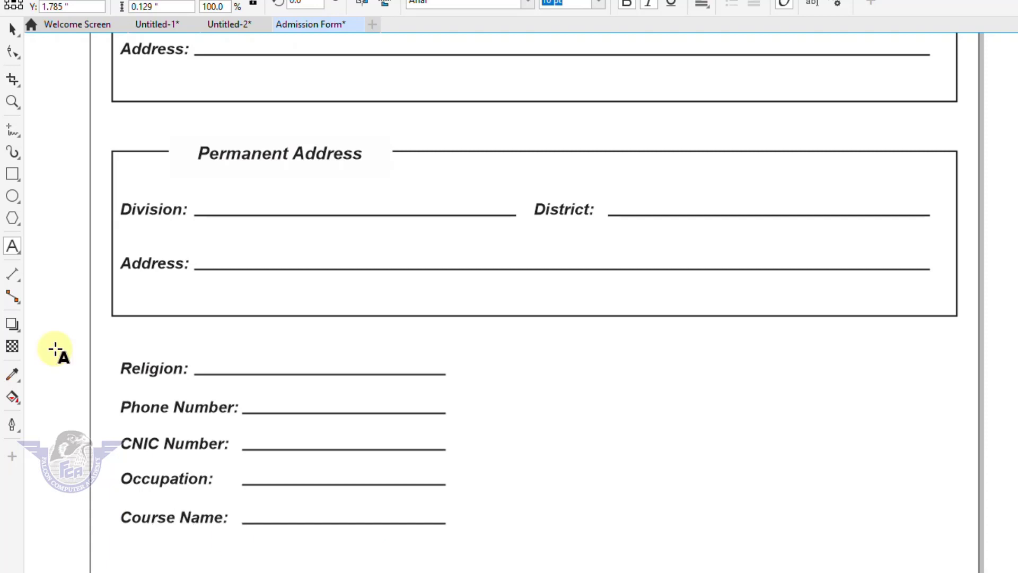
click(12, 29)
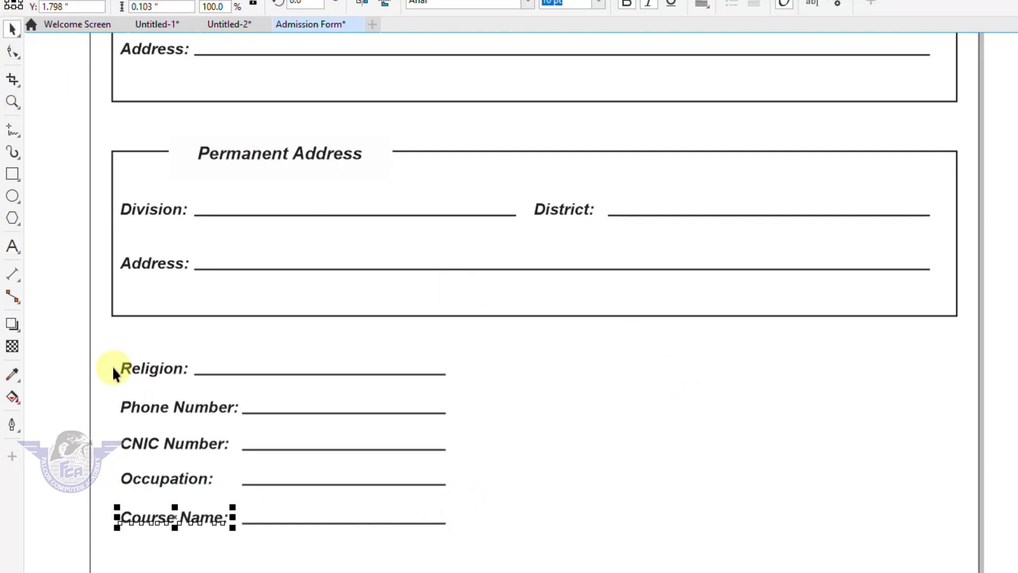
Duplicate the Religion label with its fill-in line on the same row, near the page's right margin.
drag(81, 345, 511, 412)
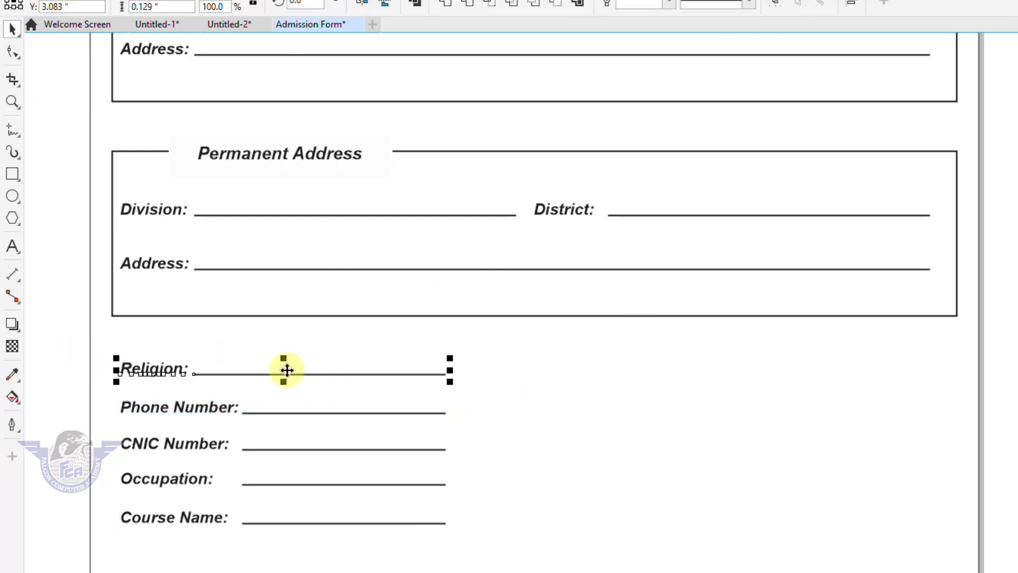
drag(287, 369, 786, 385)
right_click(785, 385)
click(1013, 408)
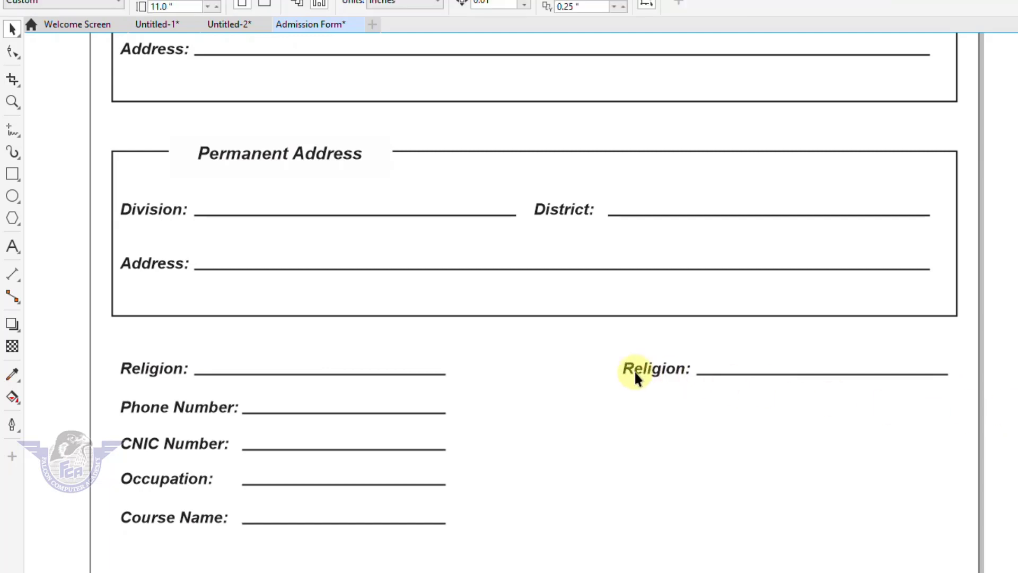
Change the copied Religion label to "Nationality:" and shorten its fill-in line to start right after the label.
click(671, 370)
key(F8)
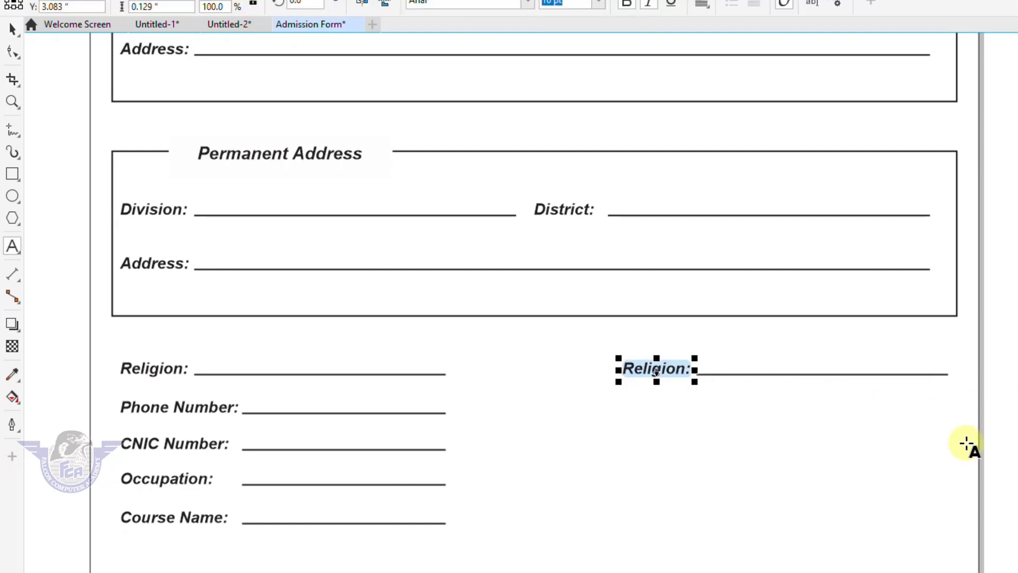
text(Nationality:)
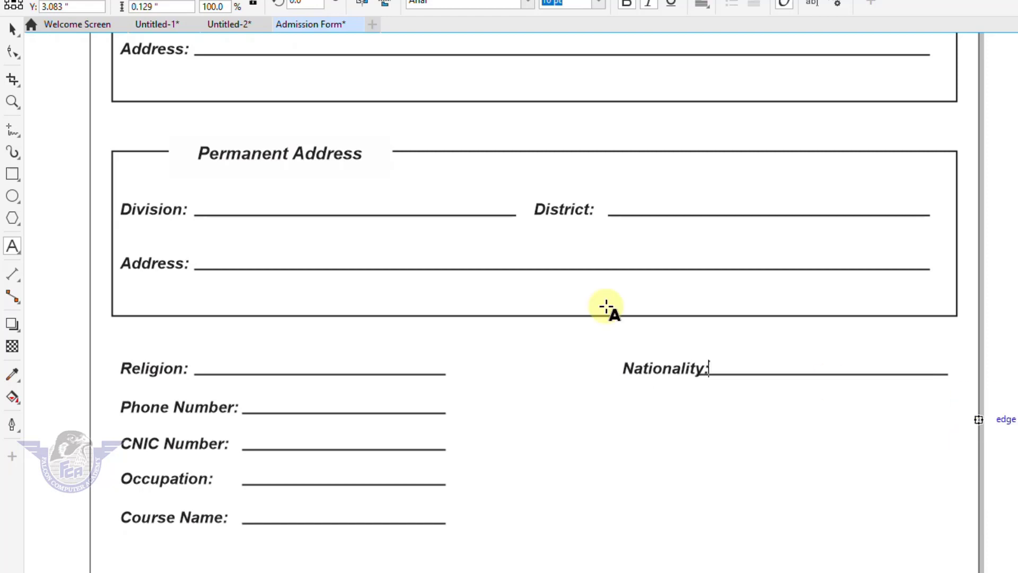
click(12, 29)
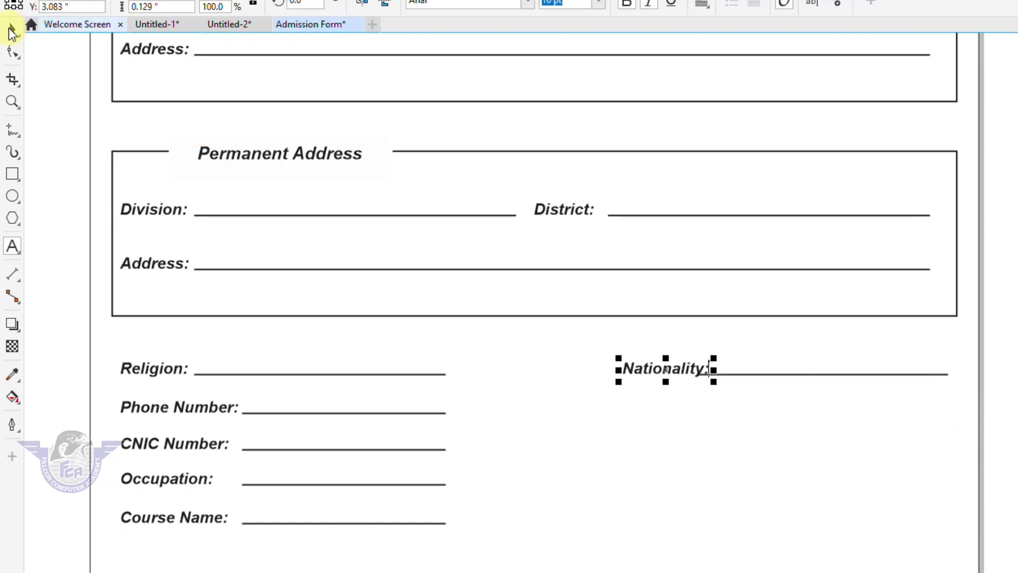
click(722, 374)
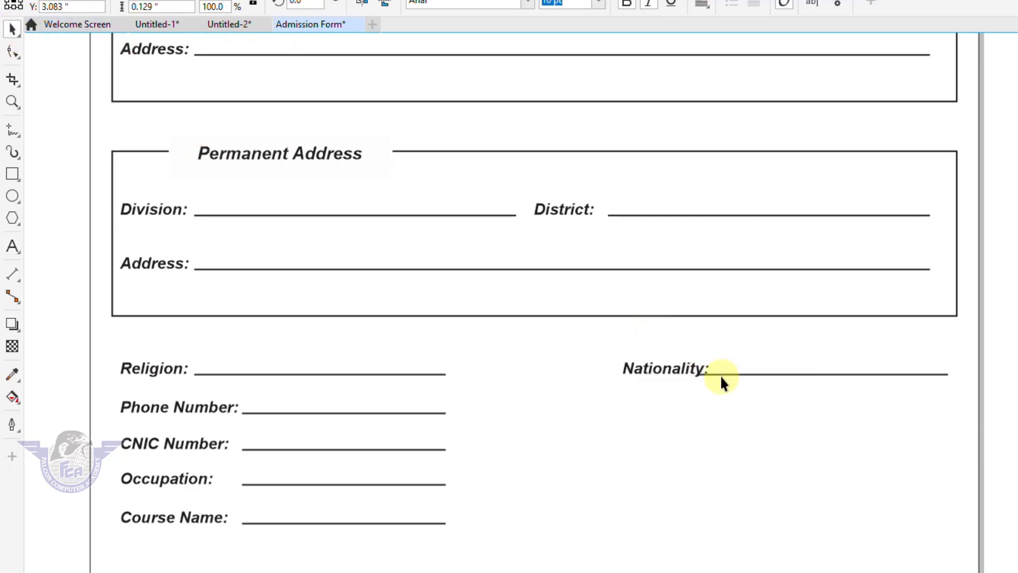
drag(684, 375, 703, 374)
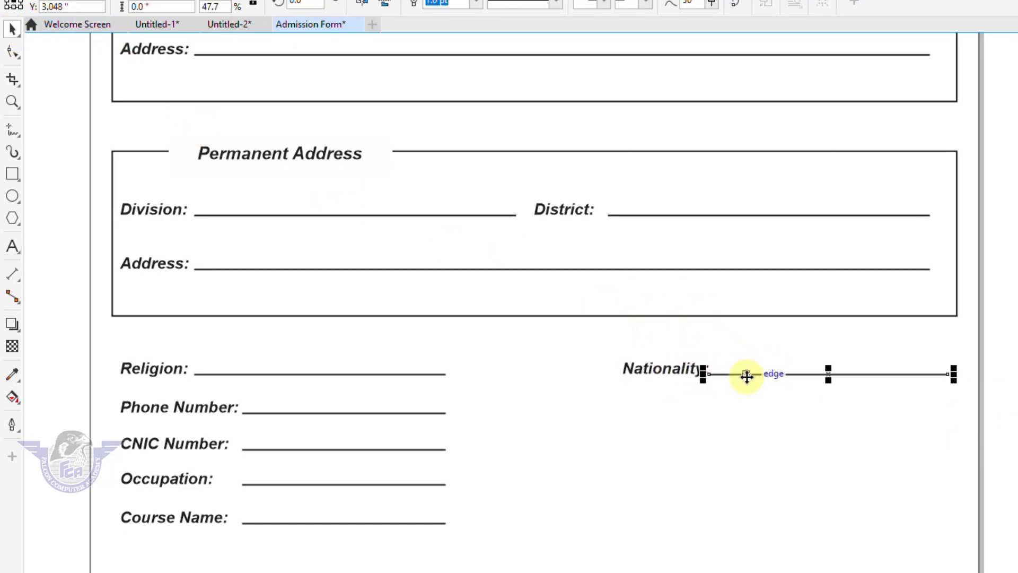
Duplicate the Phone Number and CNIC Number rows into the second column, on the same rows beneath Nationality.
drag(65, 387, 200, 446)
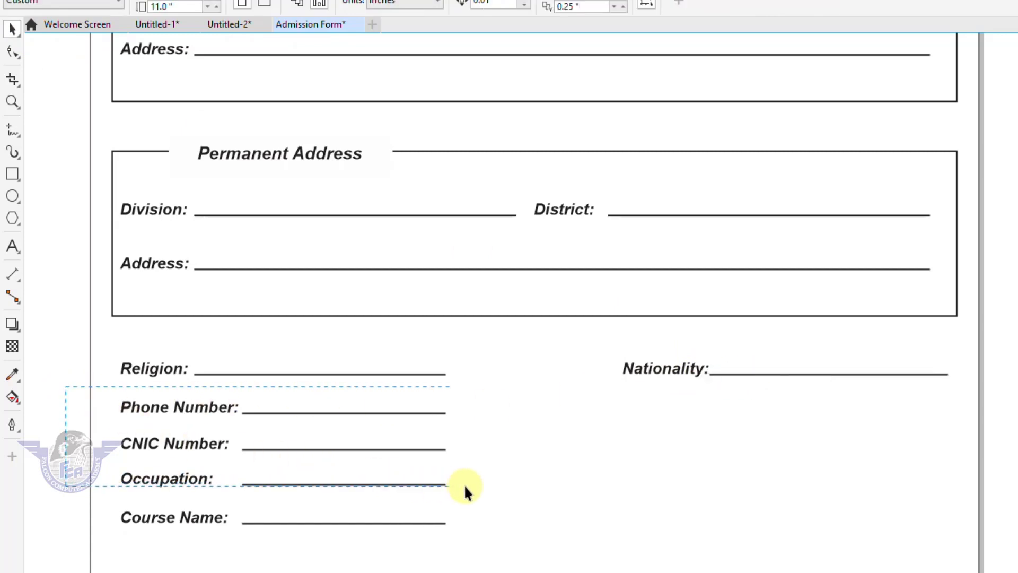
drag(481, 462, 482, 462)
drag(279, 424, 781, 455)
click(941, 457)
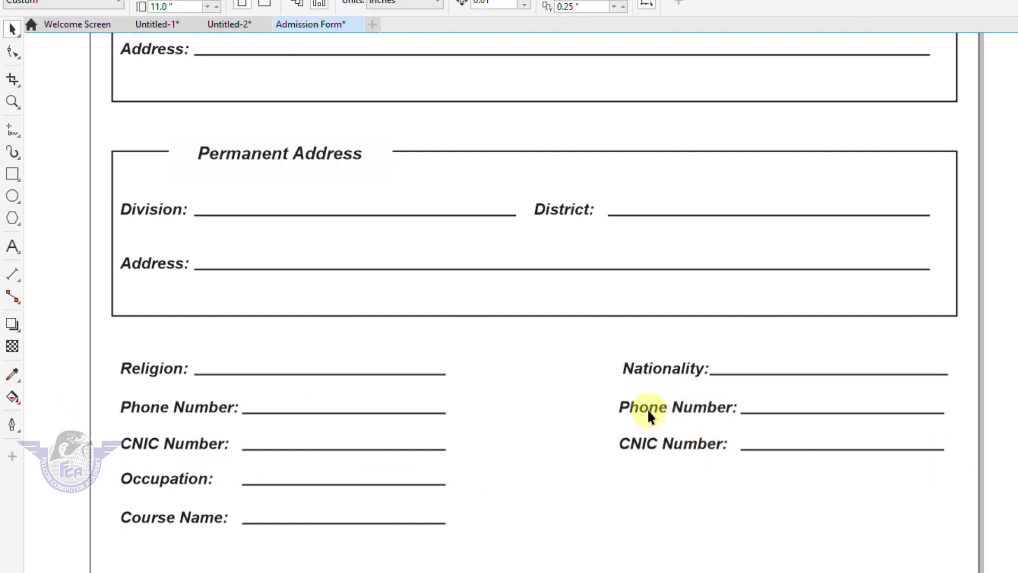
Change the copied Phone Number label beneath Nationality to "Email Address:".
double_click(680, 407)
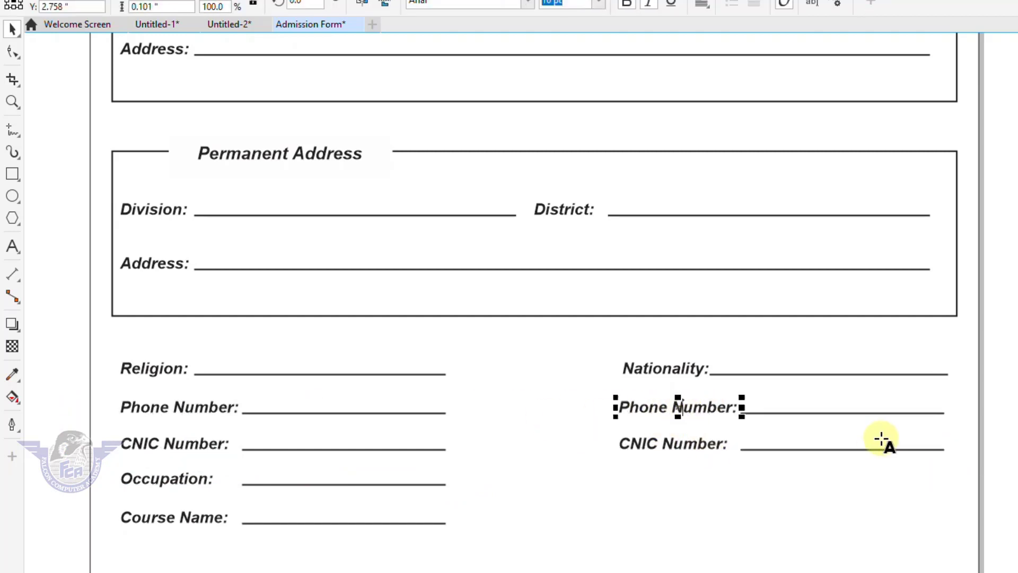
key(ctrl+a)
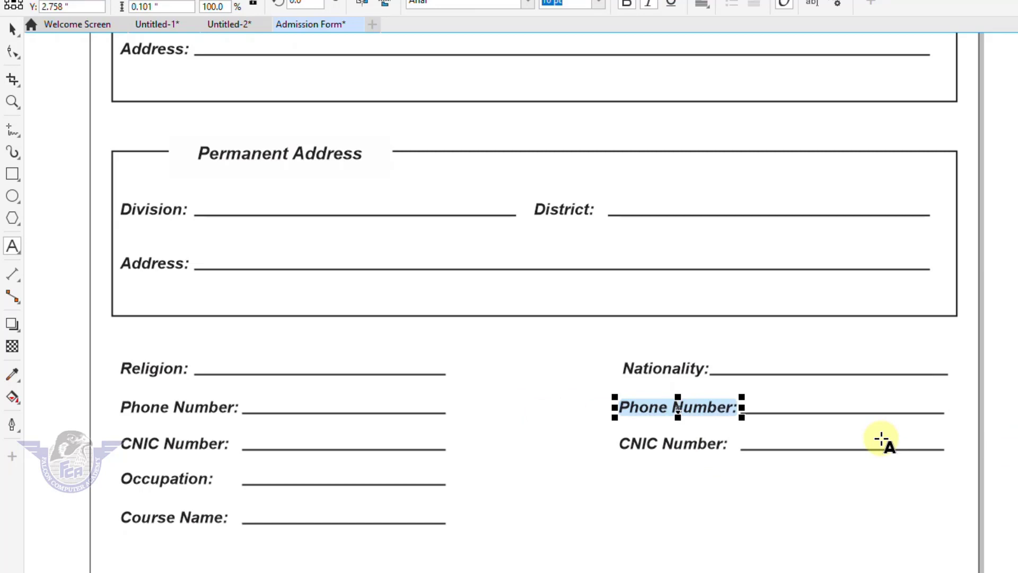
text(Email Address:)
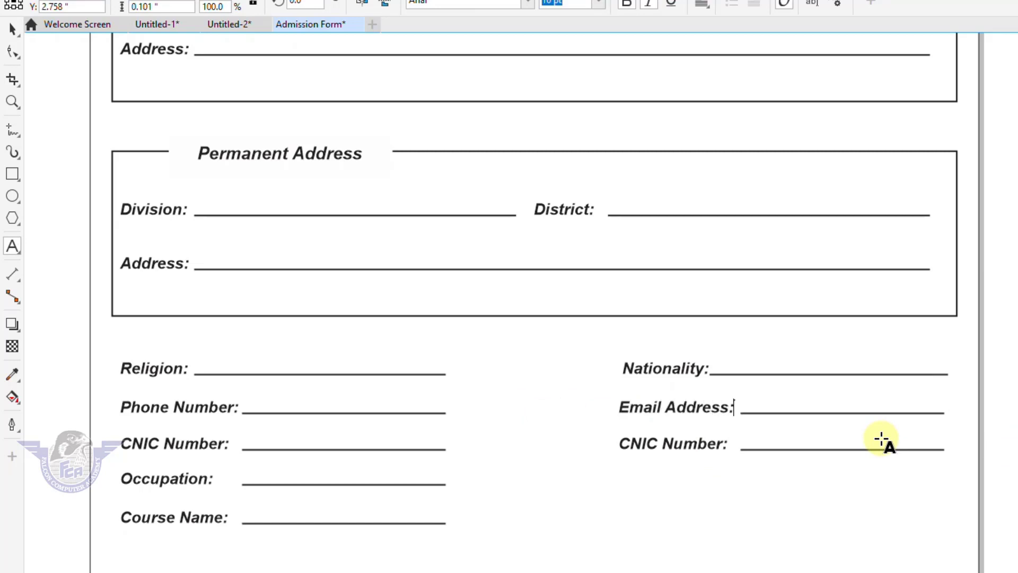
key(Escape)
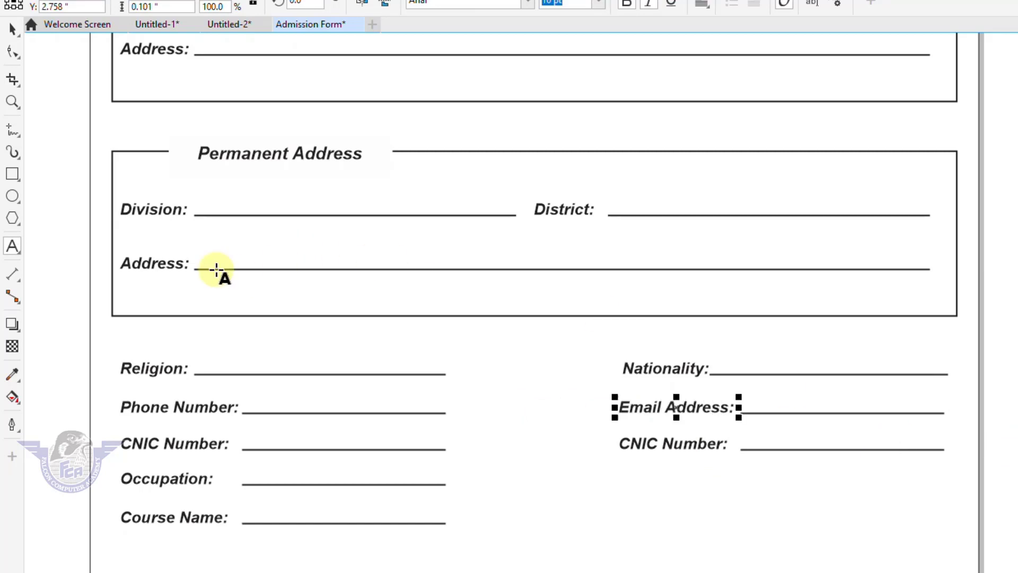
Change the copied CNIC Number label beneath Email Address to "Blood Group:".
click(673, 444)
key(ctrl+a)
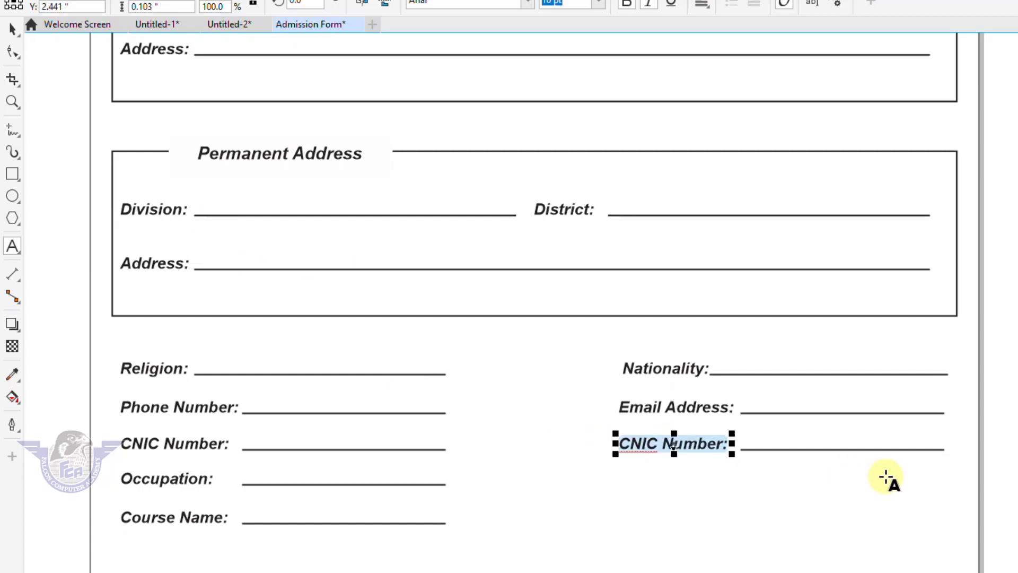
text(Blood)
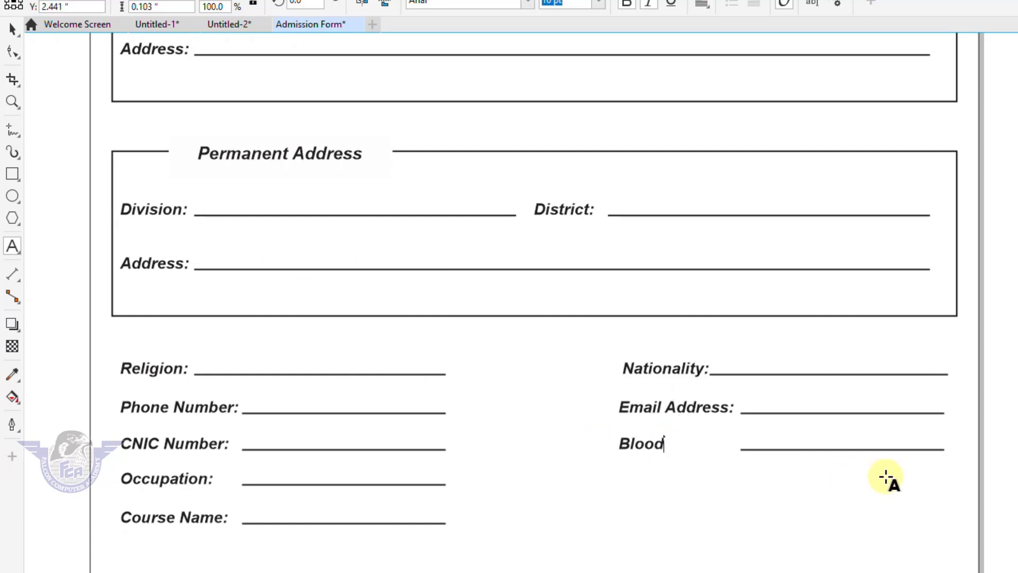
text( Group:)
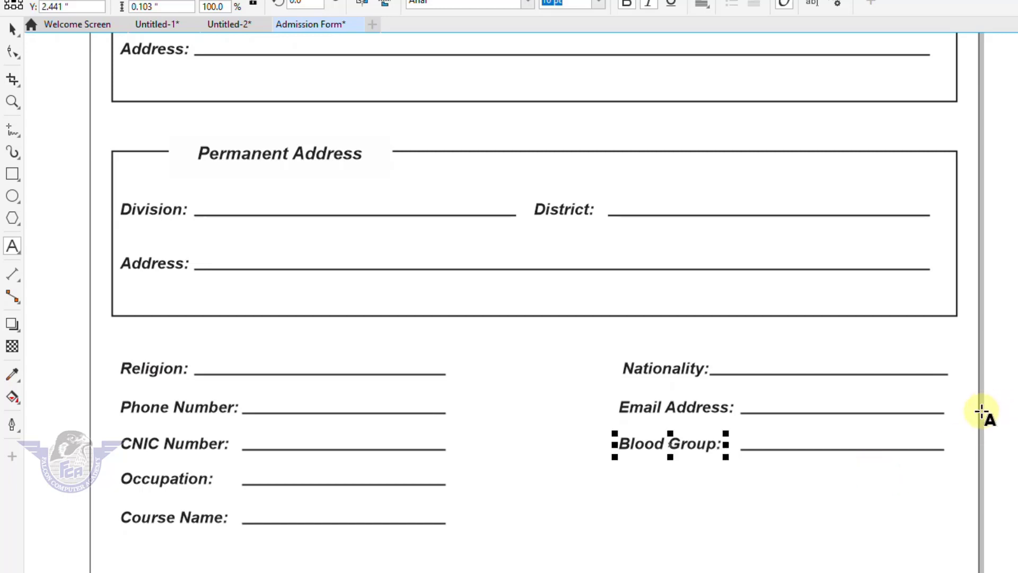
click(12, 29)
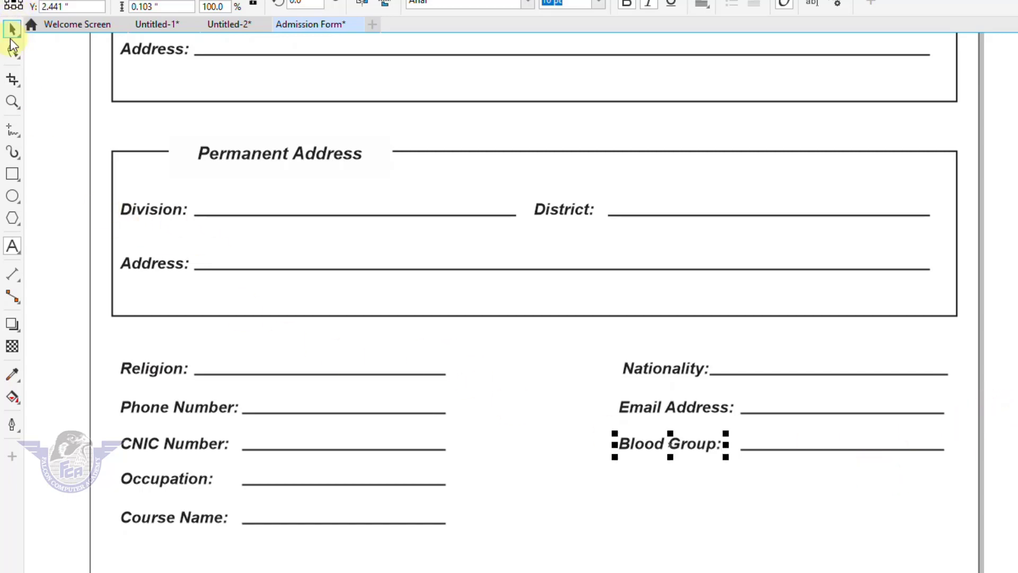
Duplicate the Occupation label into the second column beneath Blood Group and change the copy to "Status:".
click(161, 479)
drag(208, 489, 670, 541)
click(683, 480)
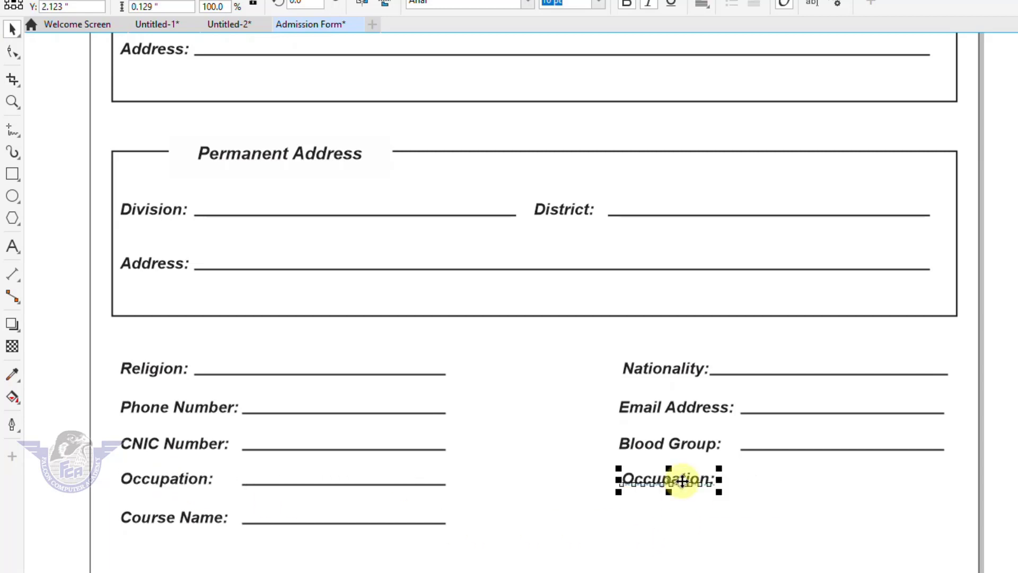
double_click(682, 477)
key(Escape)
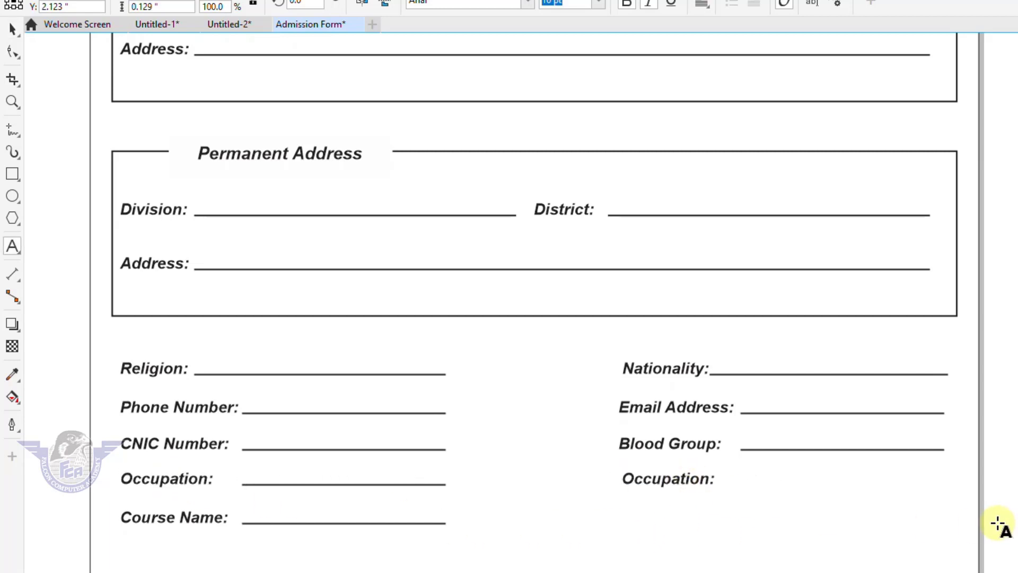
key(ctrl+a)
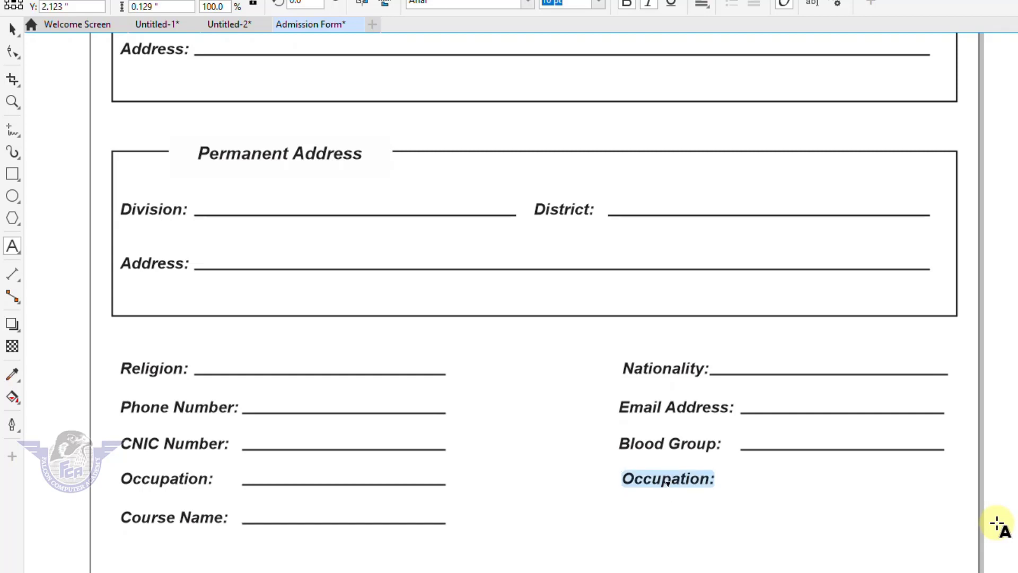
text(S)
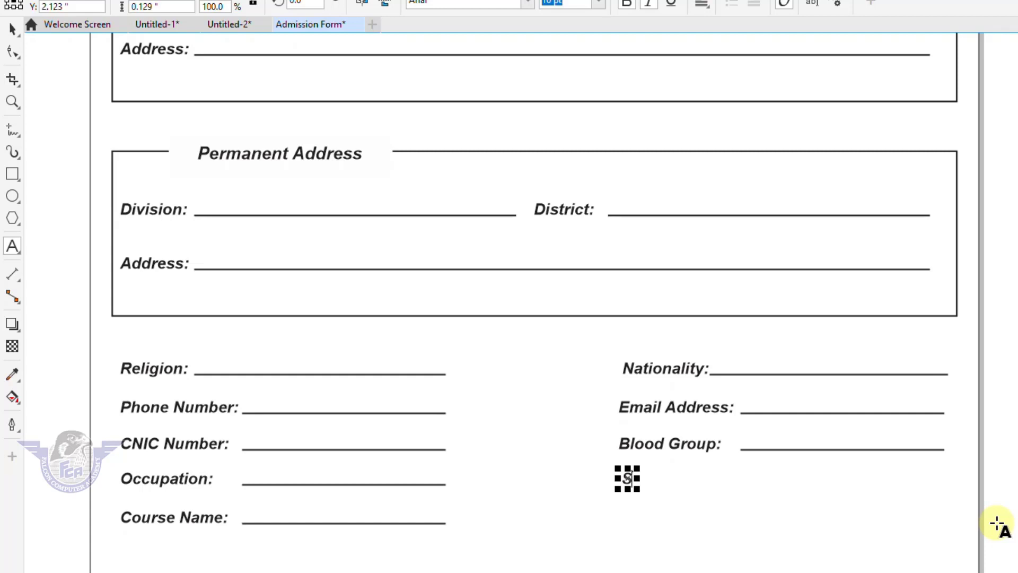
text(atus:)
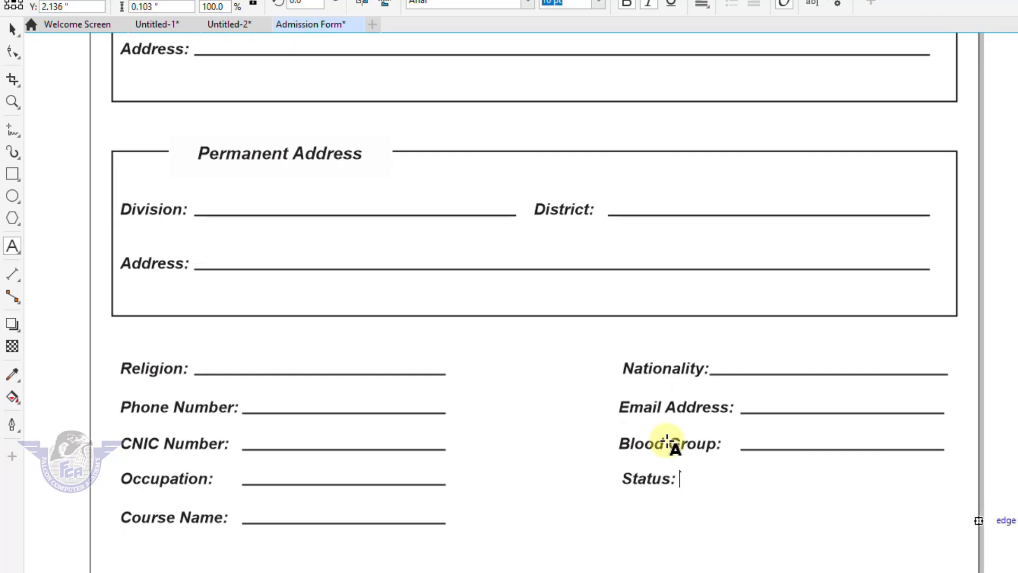
click(12, 29)
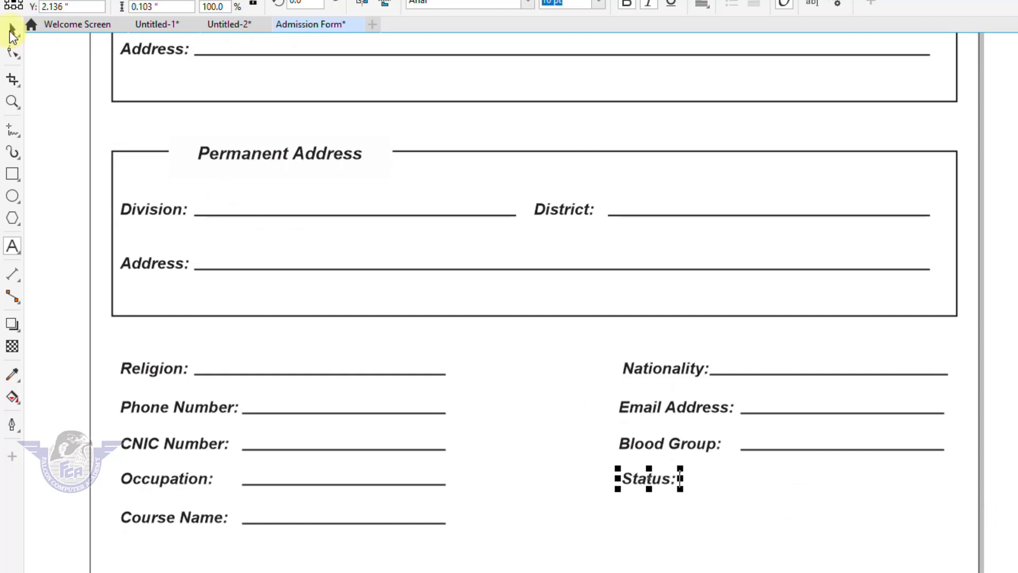
Duplicate the Gender row's Male and Female options with their circles, placing the copy right after the Status label.
key(shift+F4)
key(F2)
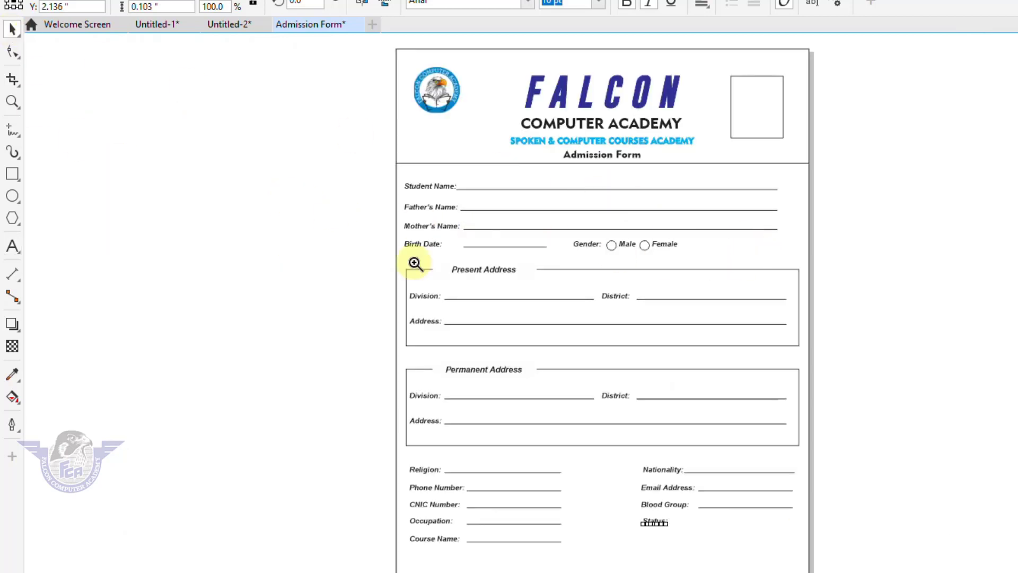
drag(292, 196, 941, 572)
click(940, 163)
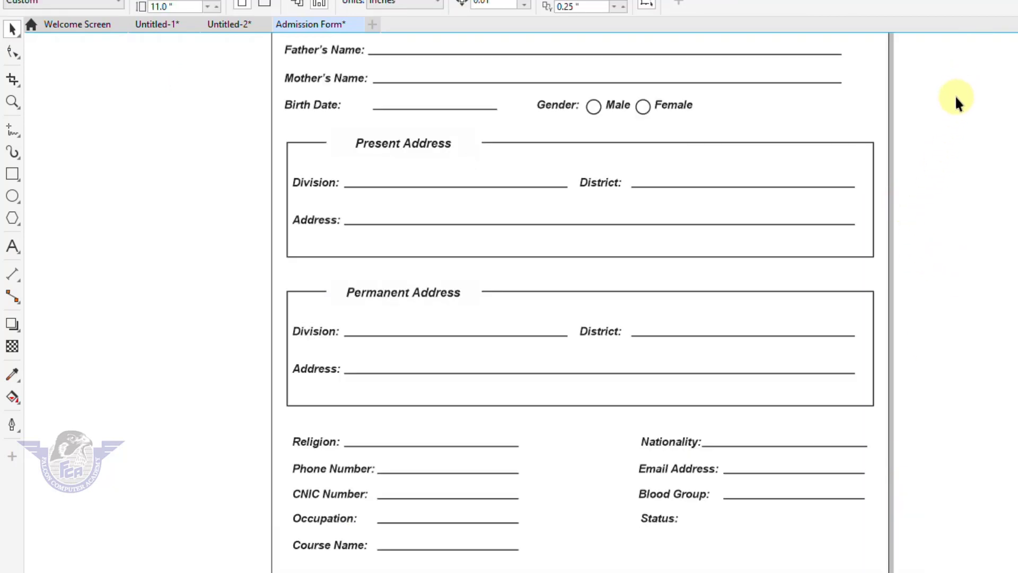
drag(943, 93, 584, 132)
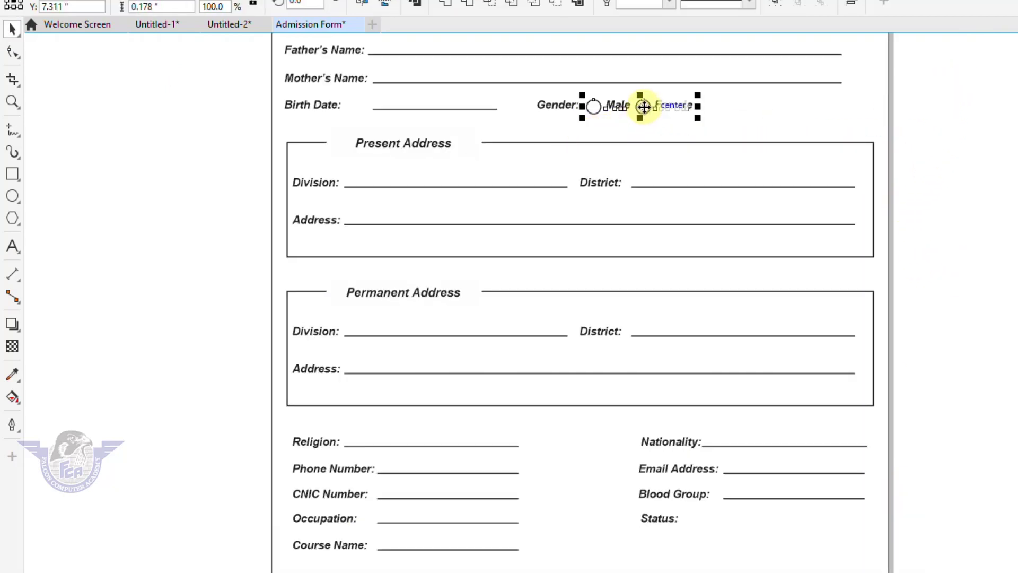
drag(643, 106, 762, 514)
drag(745, 525, 742, 520)
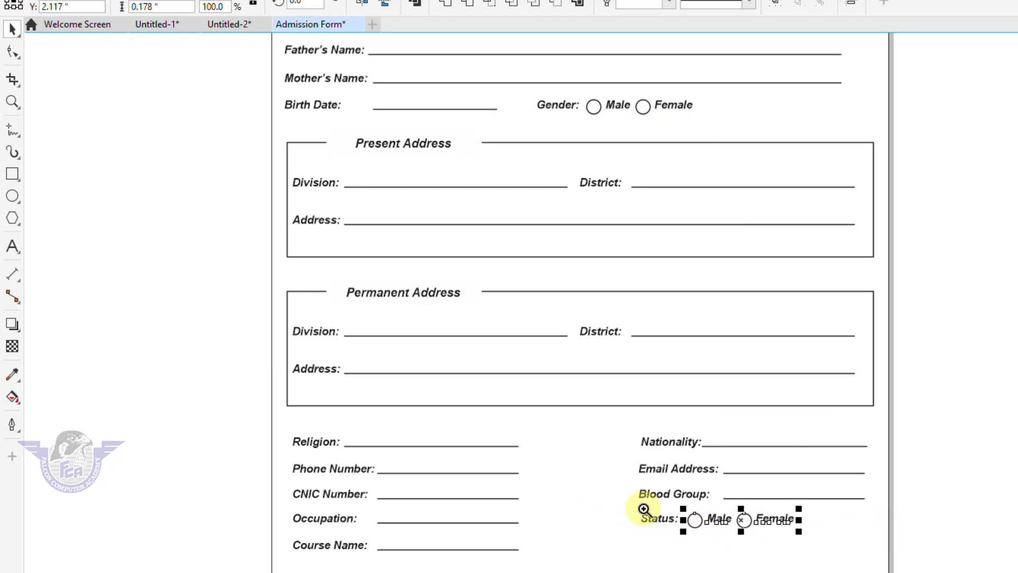
Change the copied Male label in the Status row to "Single".
drag(642, 508, 900, 553)
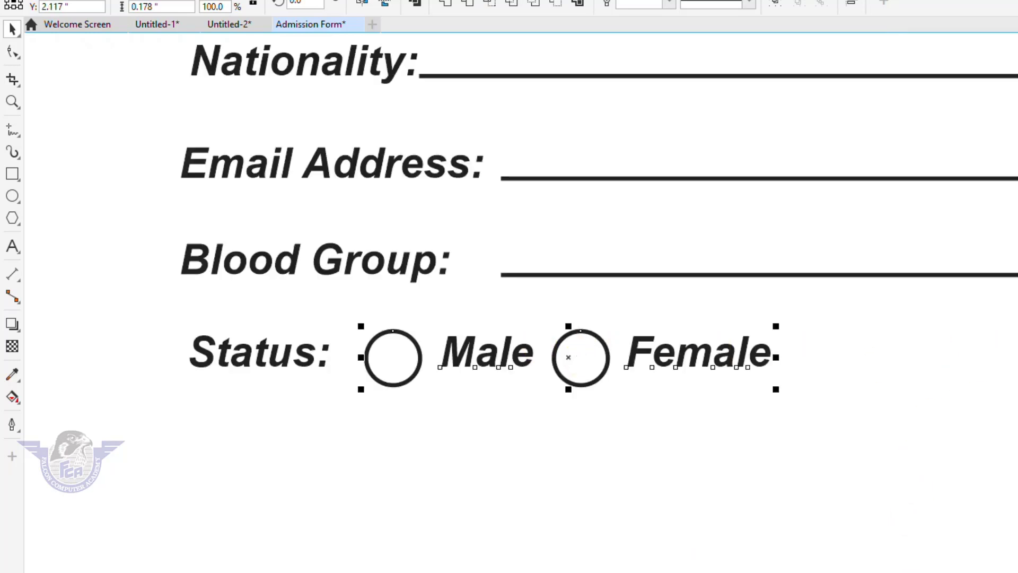
click(1012, 350)
double_click(516, 365)
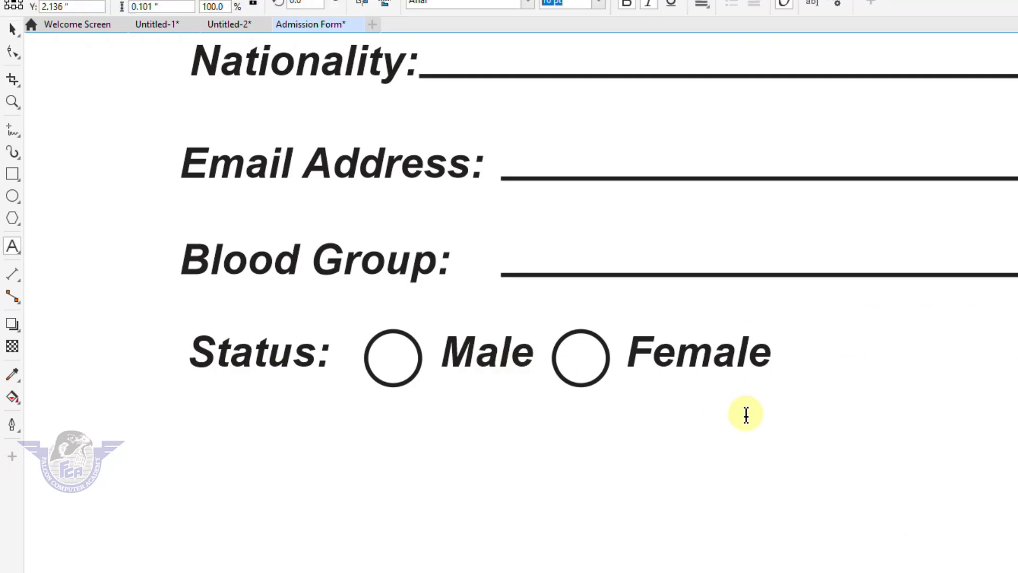
key(ctrl+a)
text(Single)
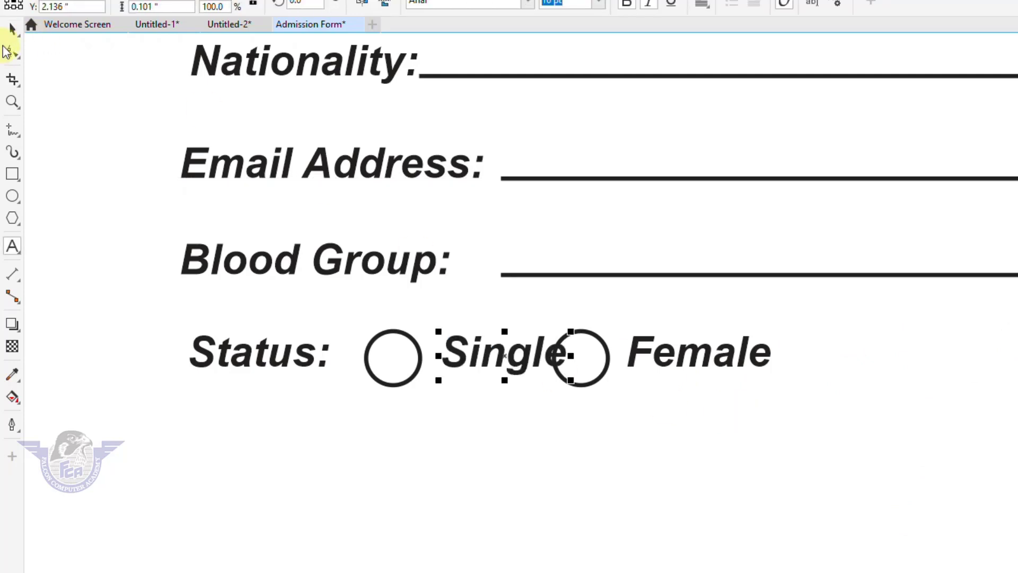
click(13, 29)
Shift the second circle and the copied Female label in the Status row to the right, clear of "Single".
click(628, 365)
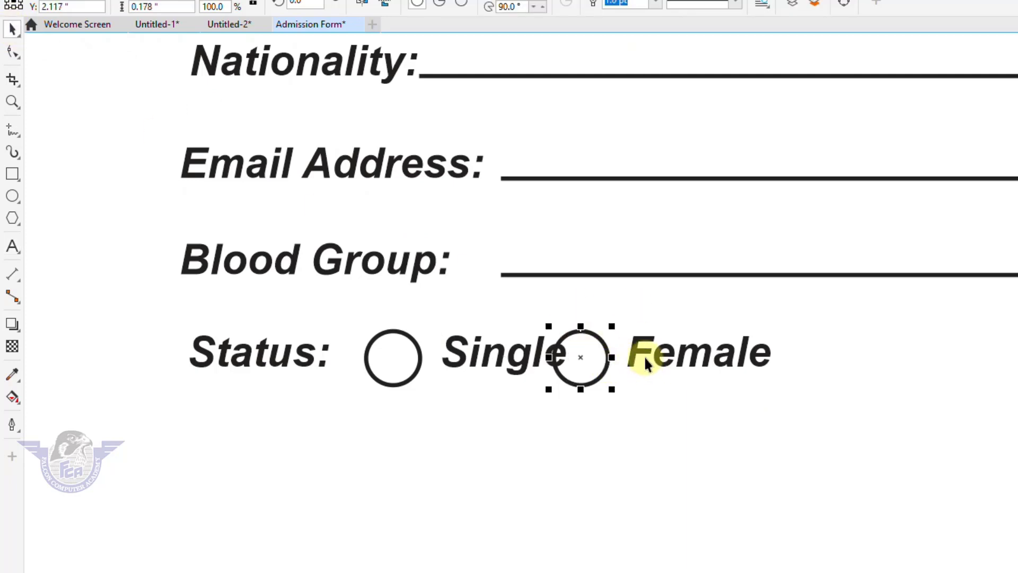
shift+double_click(642, 353)
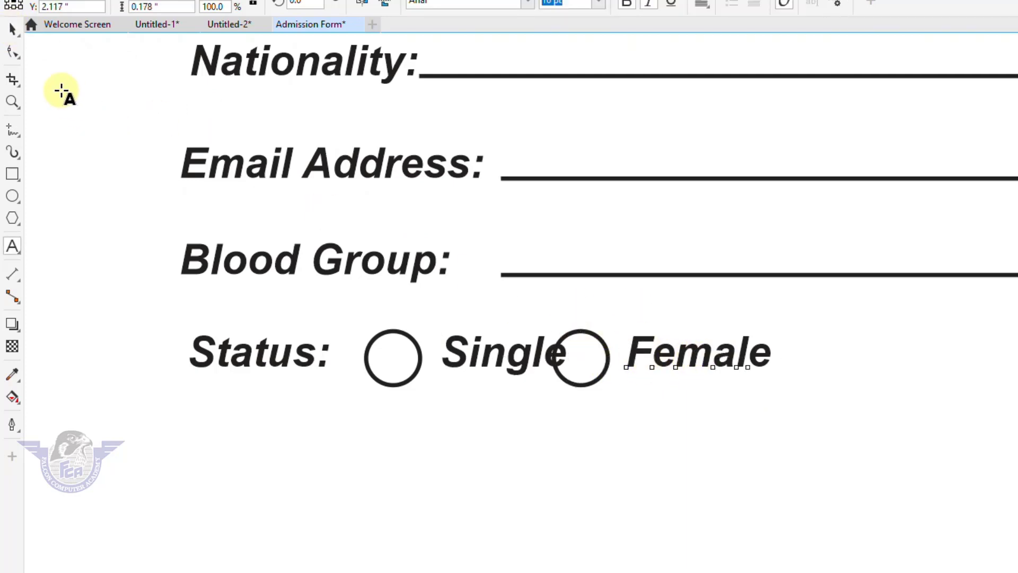
click(13, 29)
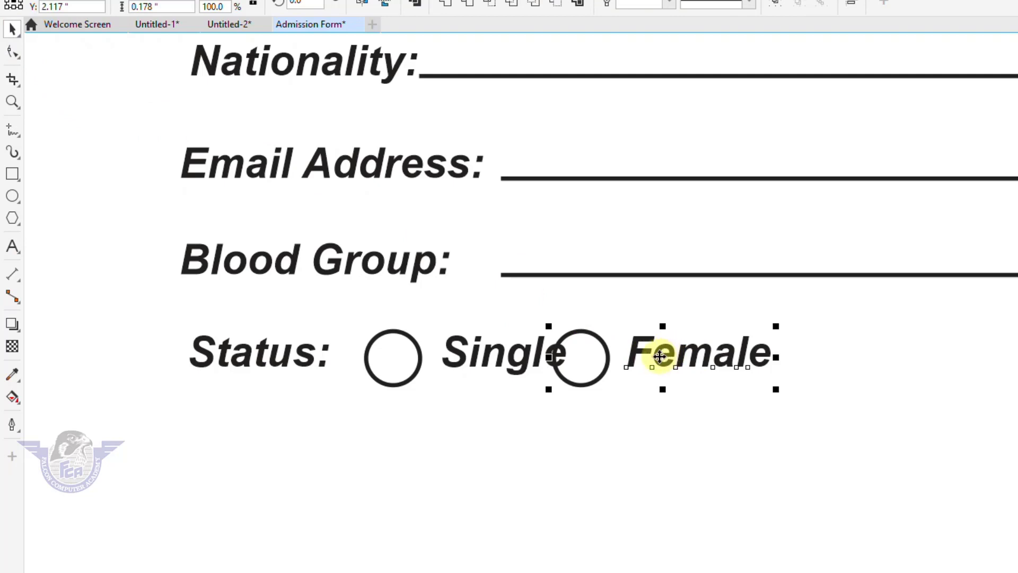
drag(668, 352, 706, 353)
click(785, 372)
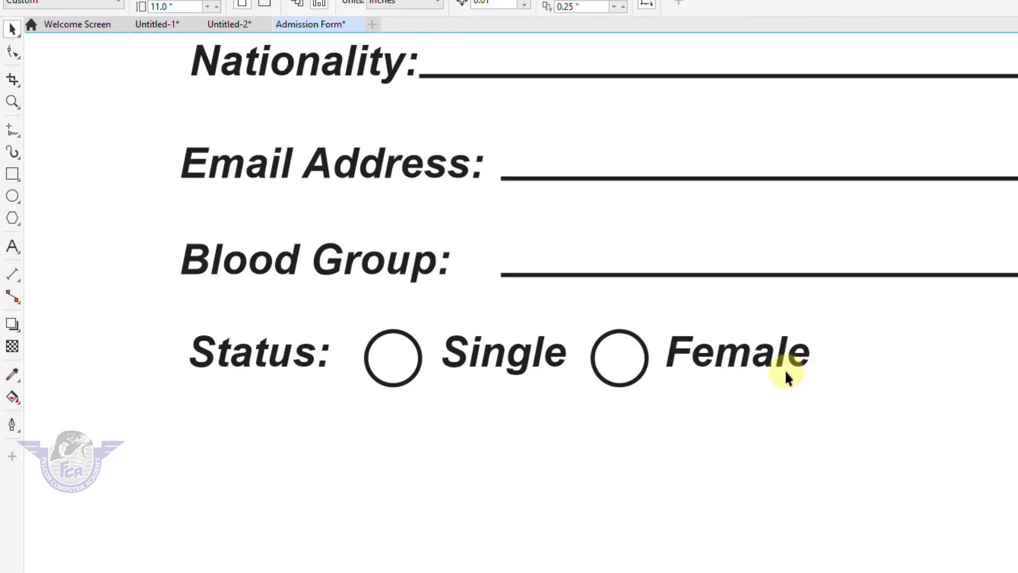
Change the copied Female label in the Status row to "Married".
double_click(767, 365)
key(ctrl+a)
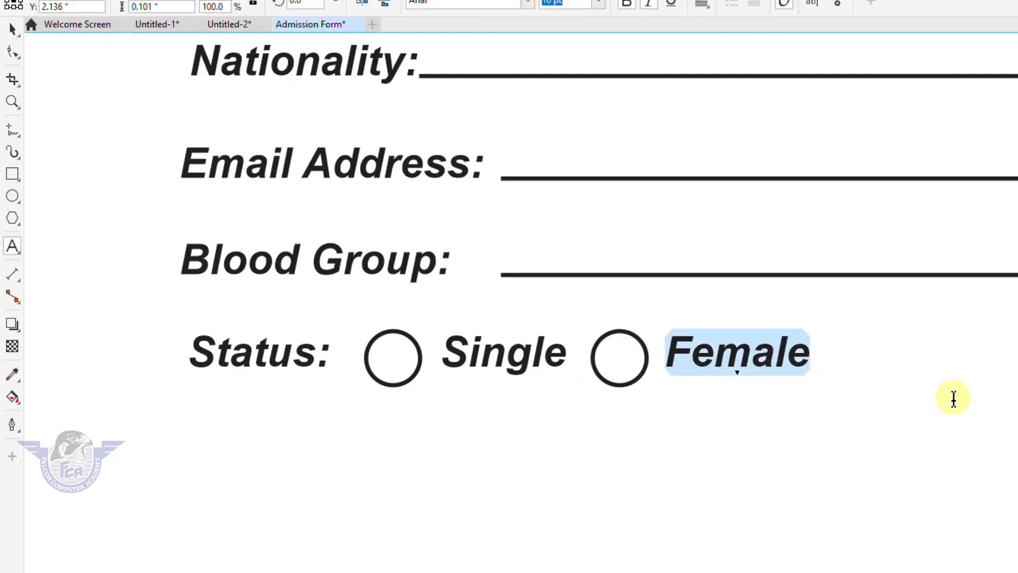
text(Marrie)
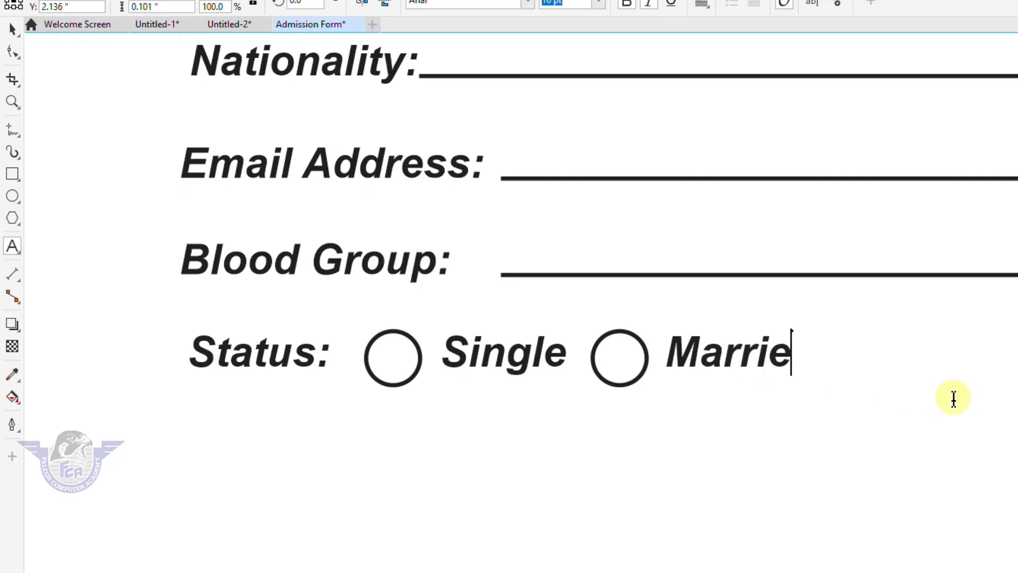
text(d)
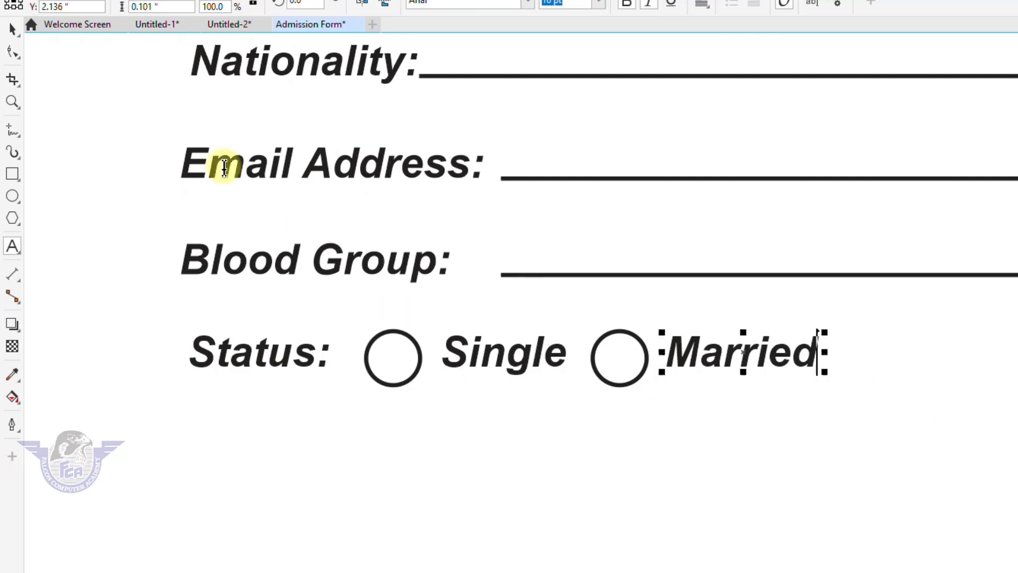
click(12, 28)
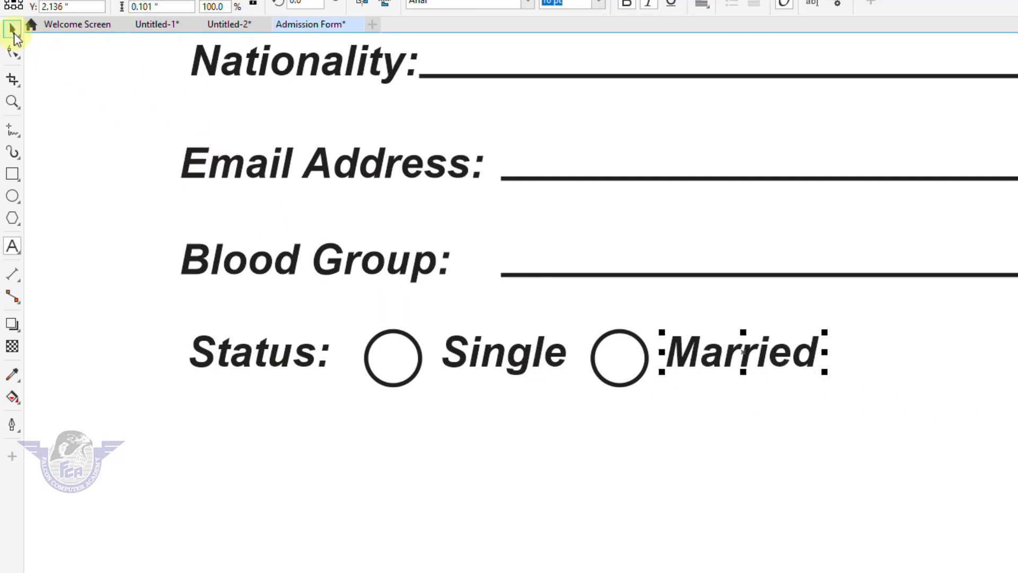
Align each circle in the Status row with its Single or Married label along their horizontal centre line.
click(388, 359)
shift+click(472, 358)
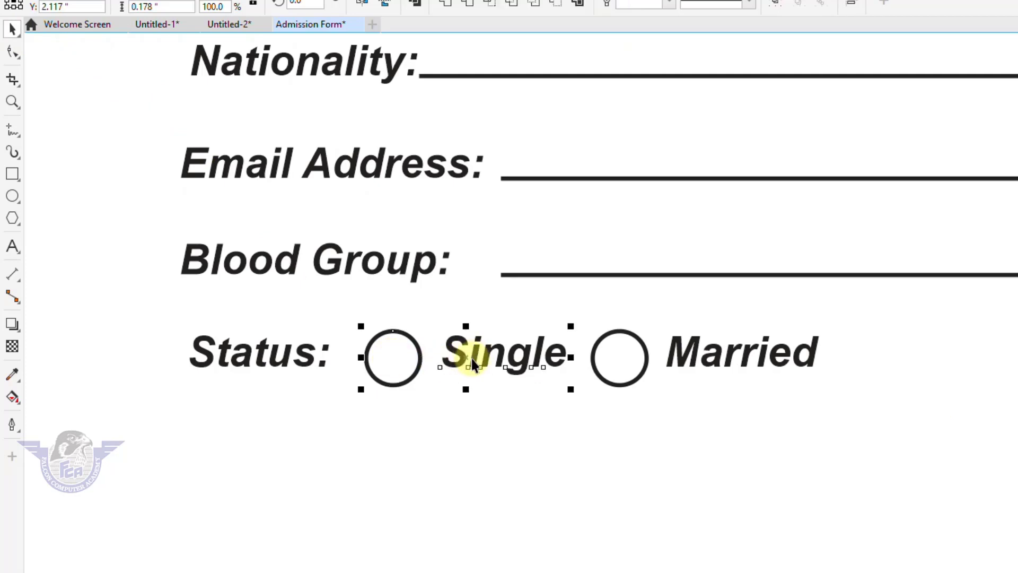
key(e)
click(1013, 377)
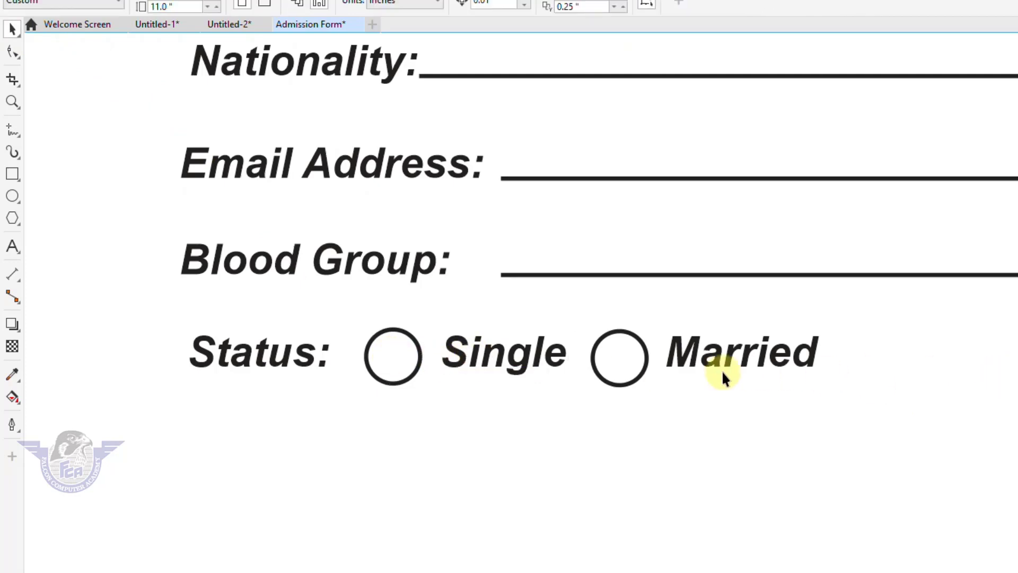
click(647, 358)
shift+click(716, 360)
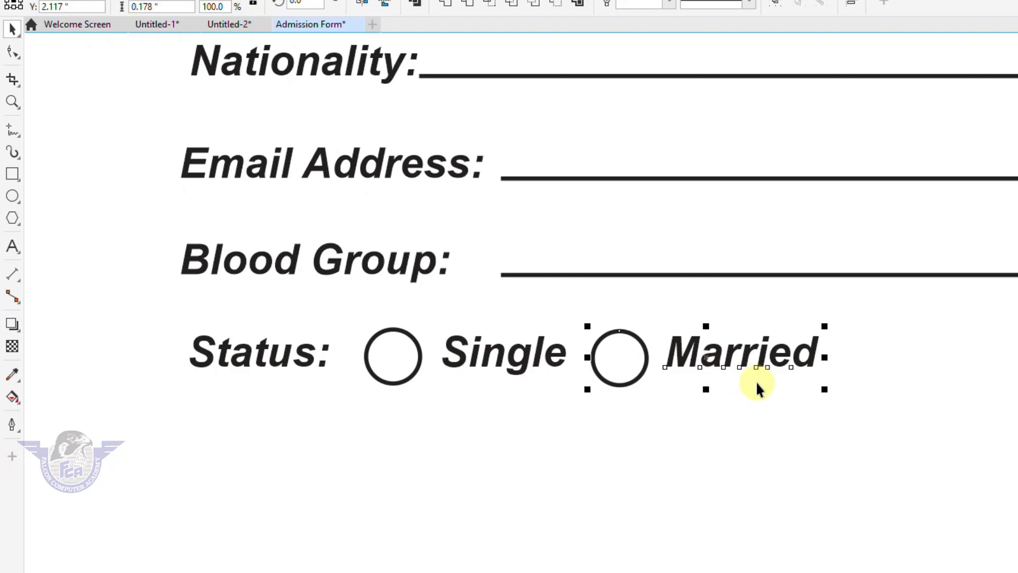
key(e)
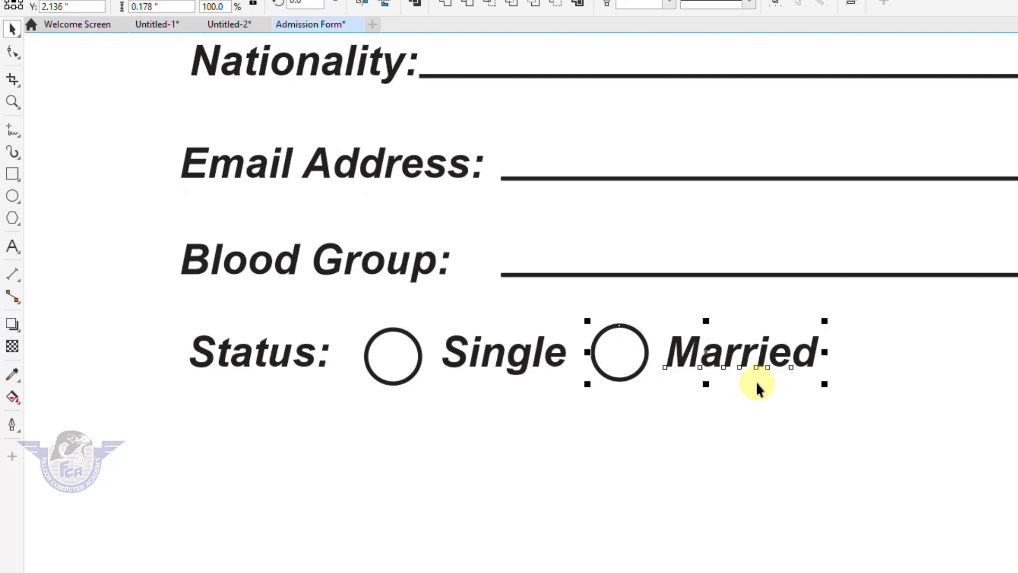
Extend the Course Name fill-in line across to the right end of the Blood Group line.
scroll(757, 383, down, 1)
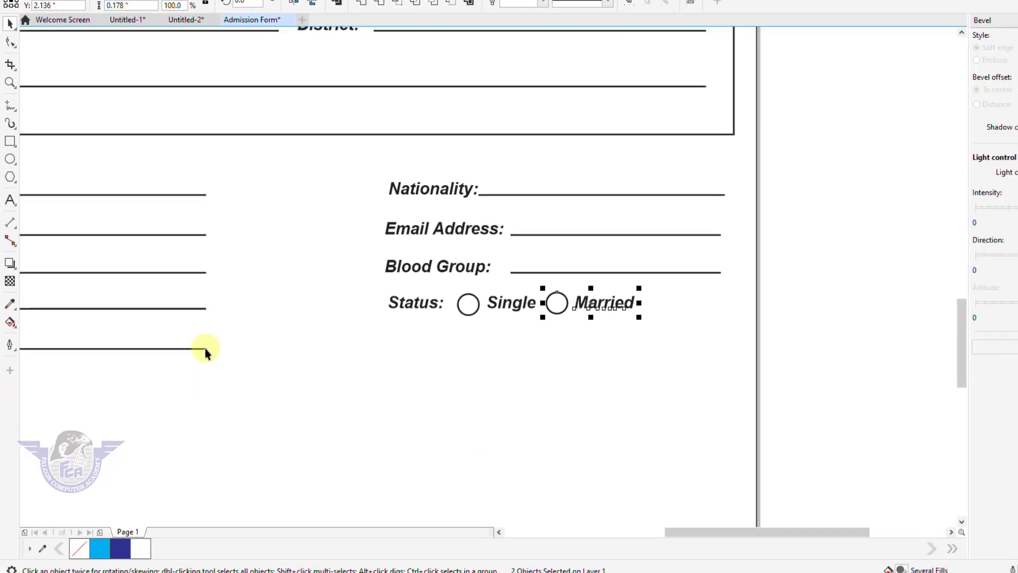
click(206, 349)
drag(206, 349, 731, 371)
click(813, 362)
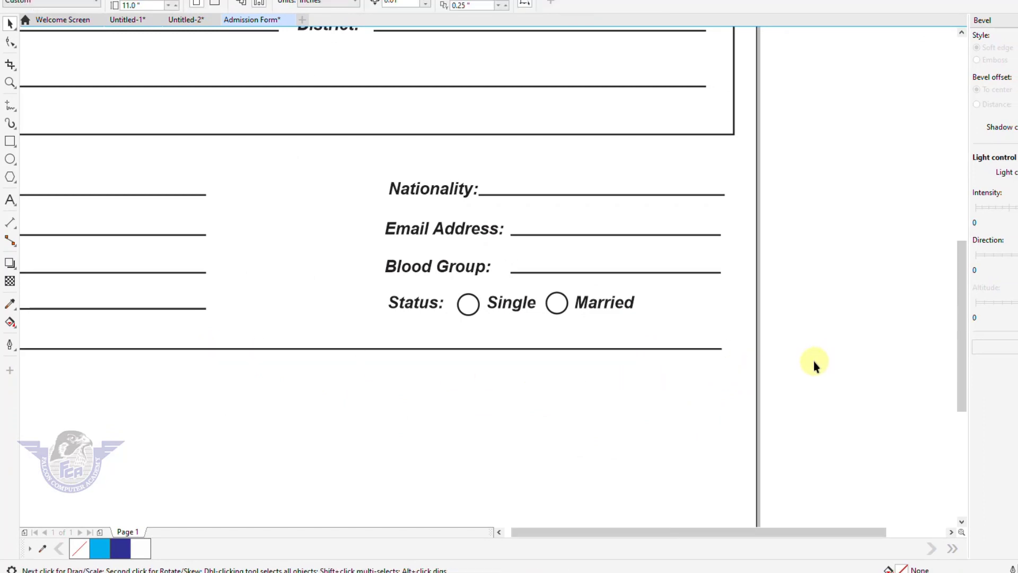
Duplicate the Status label below the Course Name row and change the copy to "DECLARATION".
key(shift+F4)
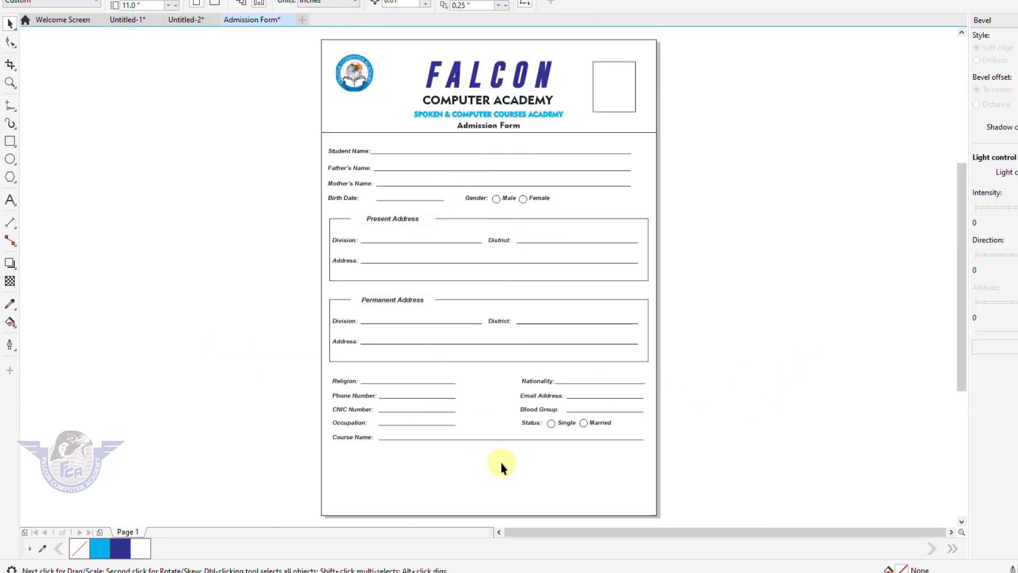
key(z)
drag(279, 416, 705, 524)
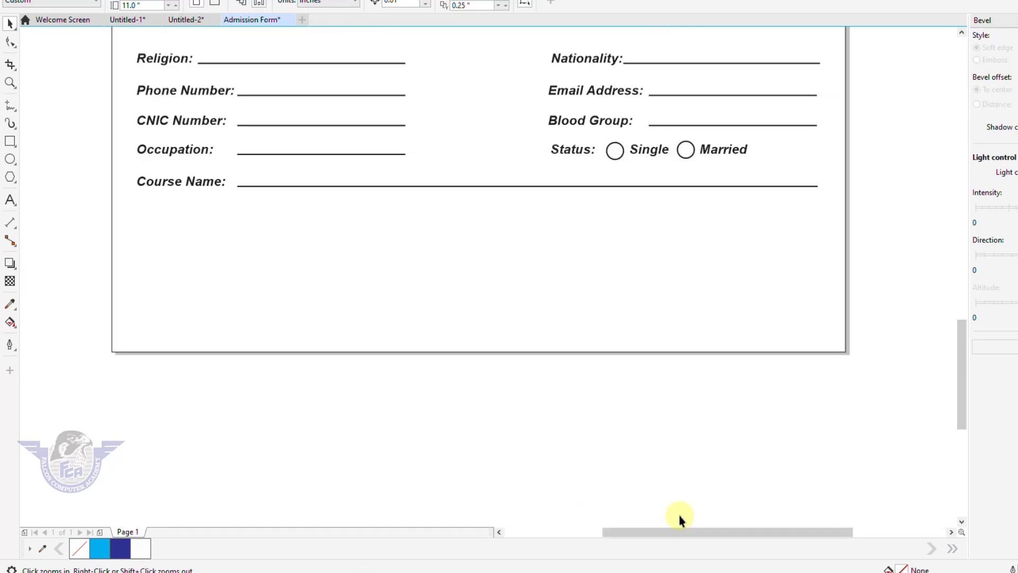
click(581, 153)
drag(581, 153, 565, 212)
right_click(565, 212)
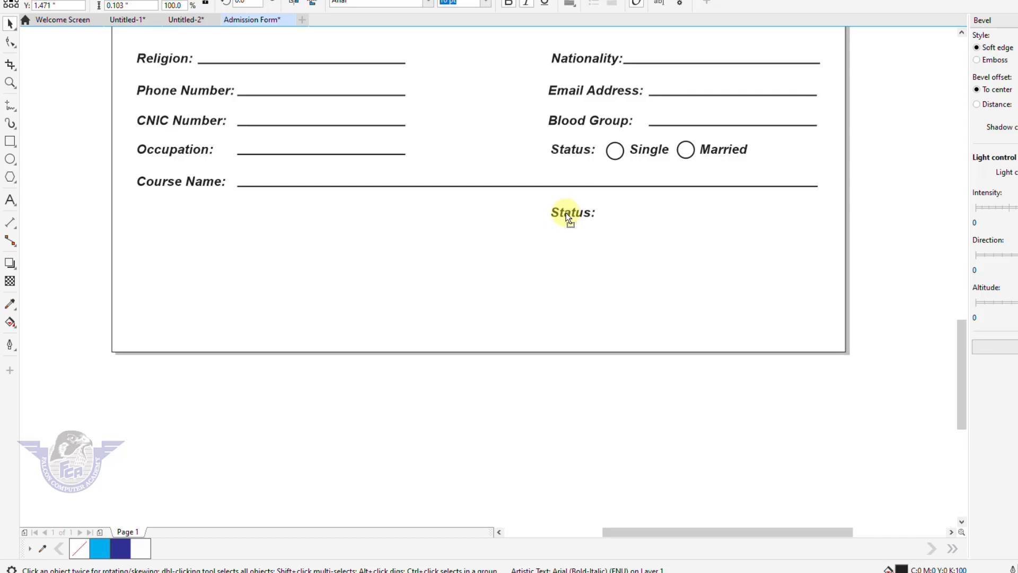
double_click(566, 218)
key(ctrl+a)
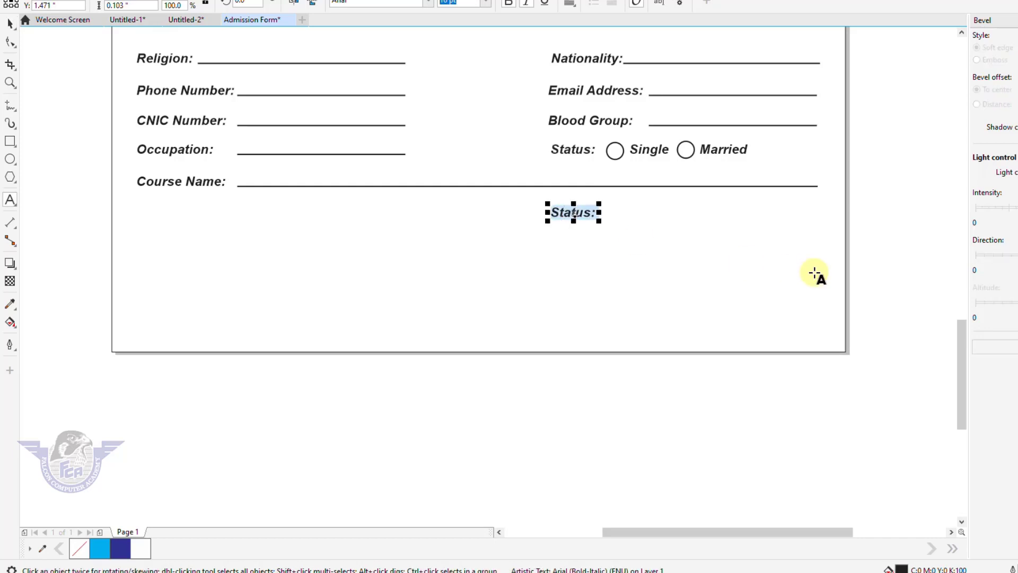
text(DE)
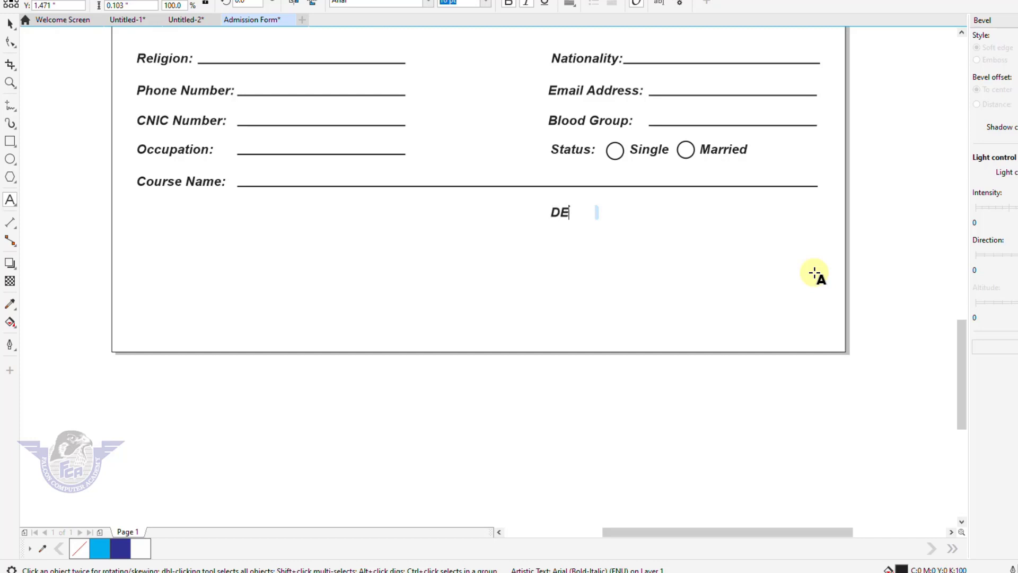
text(CLARATION)
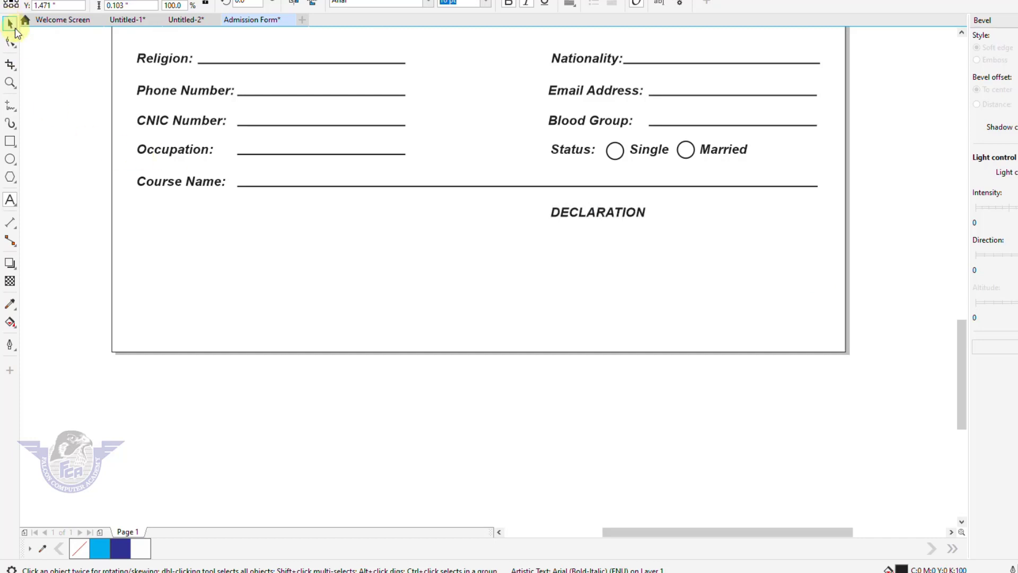
Center the DECLARATION heading horizontally on the page rectangle.
shift+click(501, 309)
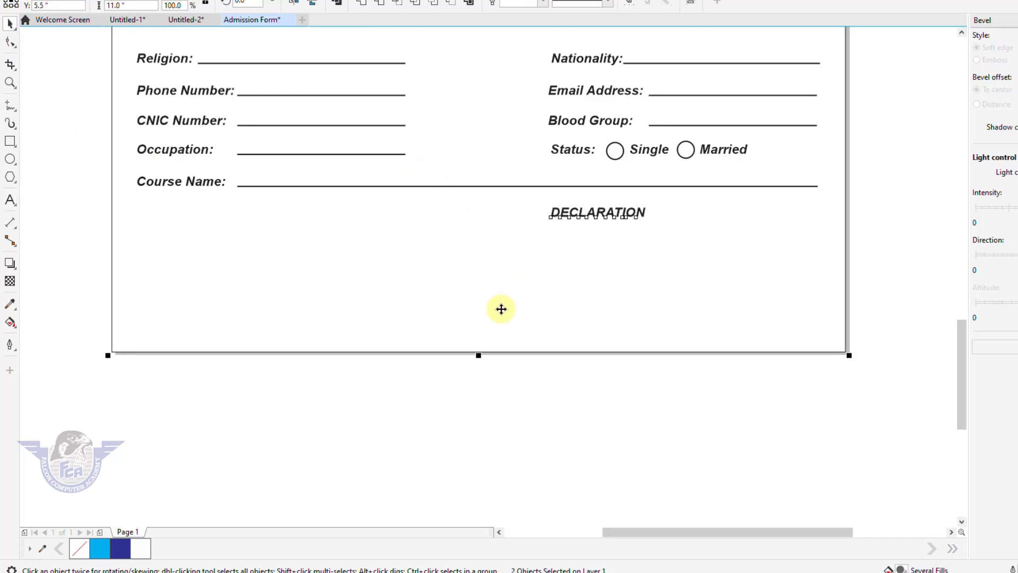
key(c)
click(522, 291)
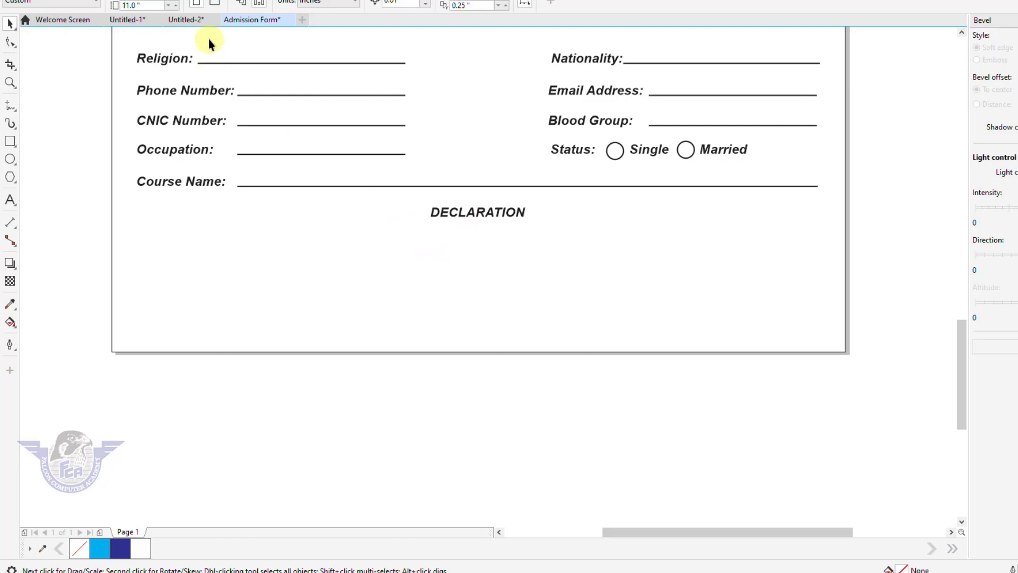
Copy the declaration paragraph from the Untitled-1 document into the Admission Form document and place it below the DECLARATION heading.
click(193, 21)
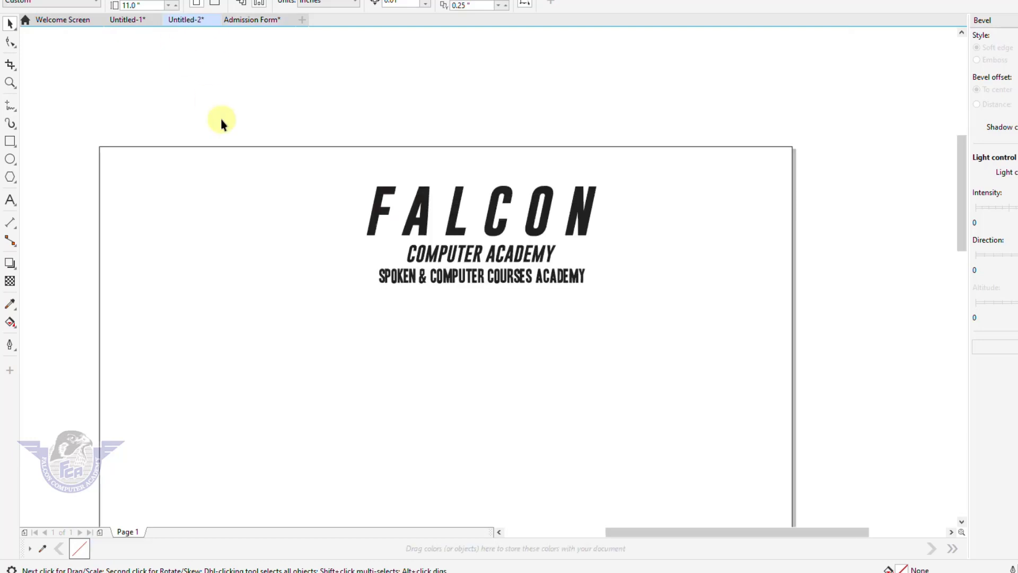
click(142, 21)
click(445, 444)
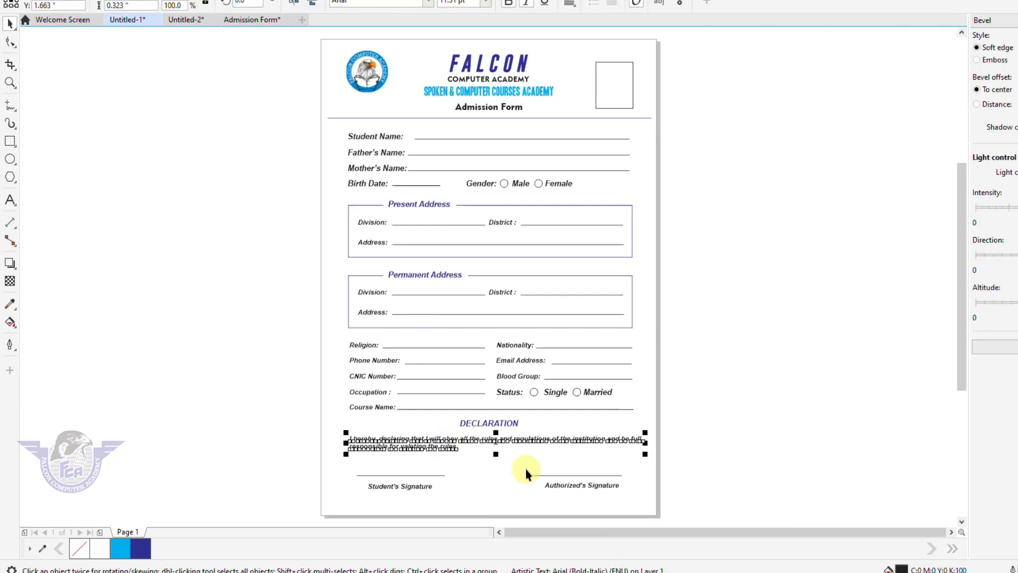
key(alt+Tab)
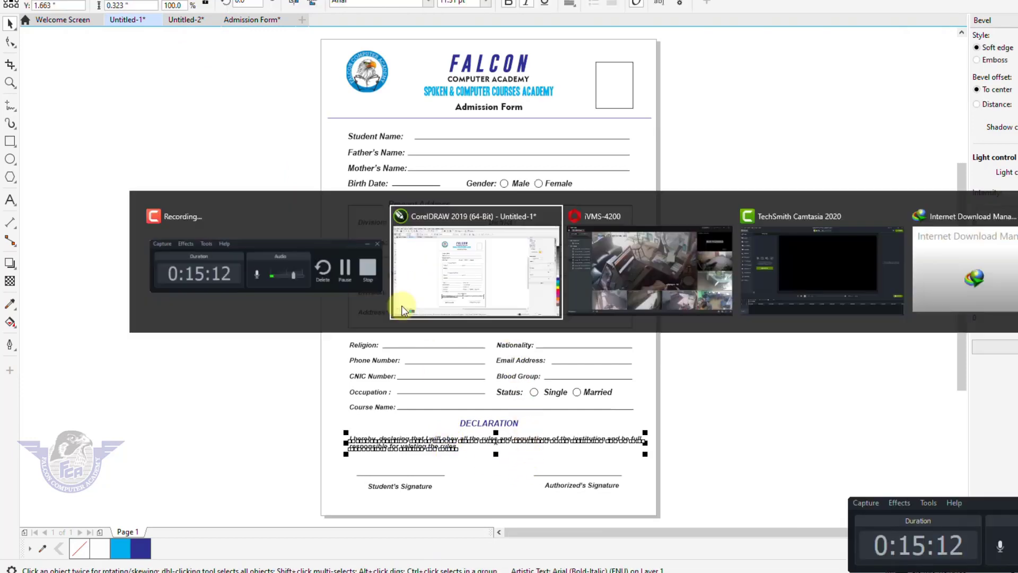
click(254, 21)
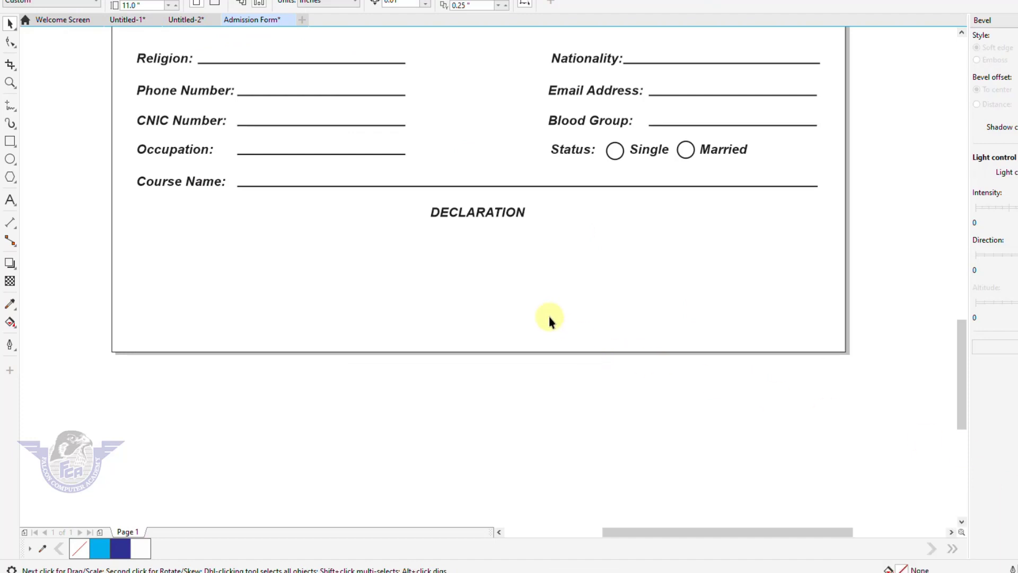
key(ctrl+v)
drag(493, 183, 495, 240)
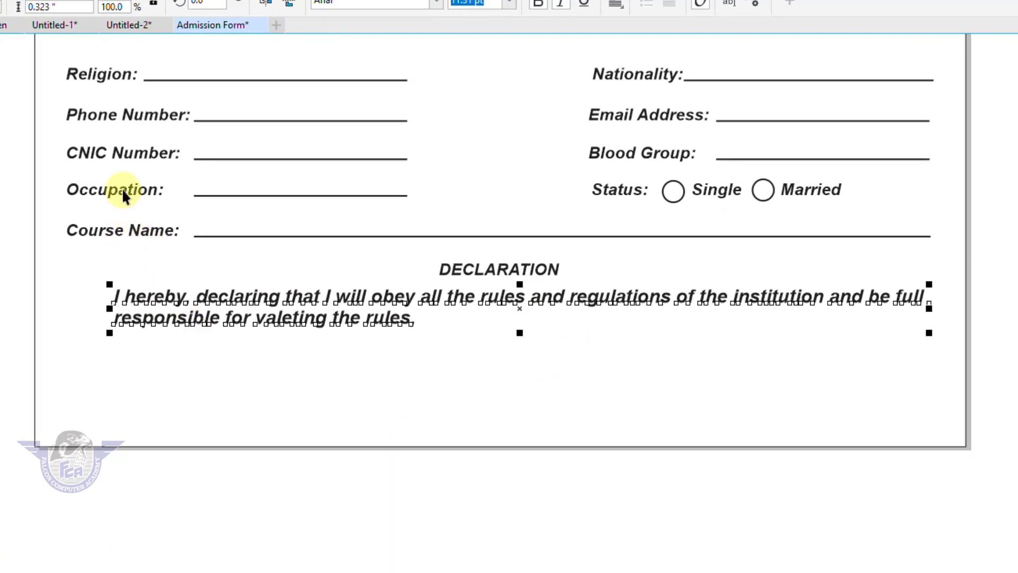
Duplicate the Occupation label and its fill-in line at the page's lower left, with the line above the label.
click(122, 189)
drag(119, 189, 119, 411)
right_click(118, 371)
click(216, 194)
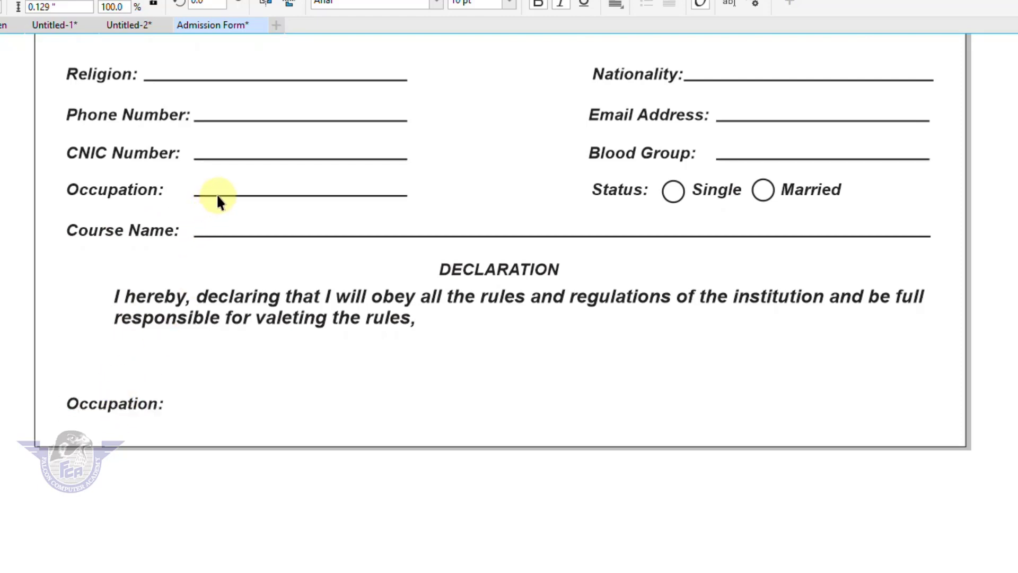
drag(297, 195, 164, 381)
Center the copied Occupation label under its line and shift the pair slightly inward from the page's left edge.
shift+click(144, 403)
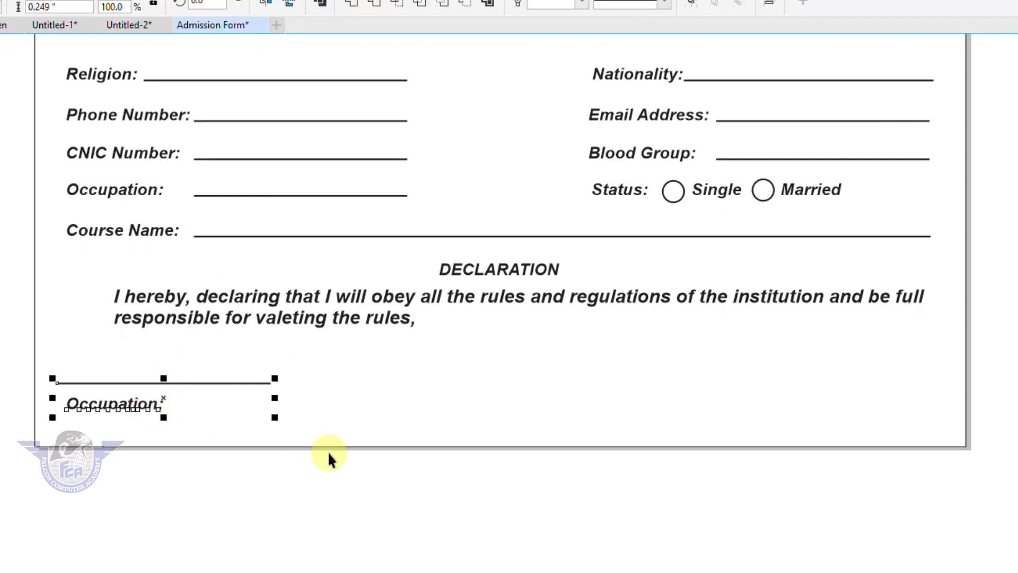
key(c)
key(Escape)
drag(131, 401, 184, 401)
click(13, 401)
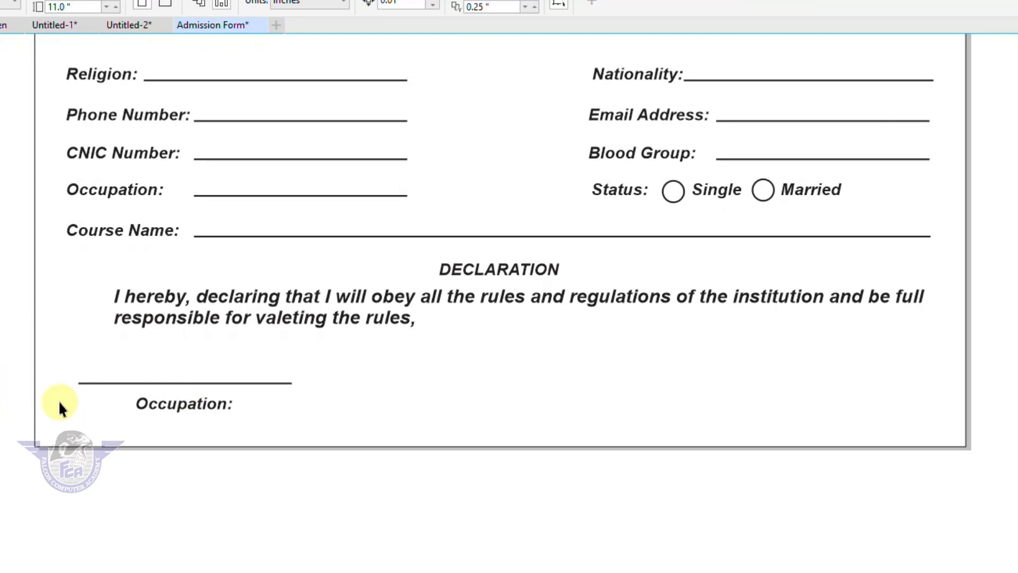
Change the copied Occupation label to "Student's Signature" and center it under its line.
double_click(173, 405)
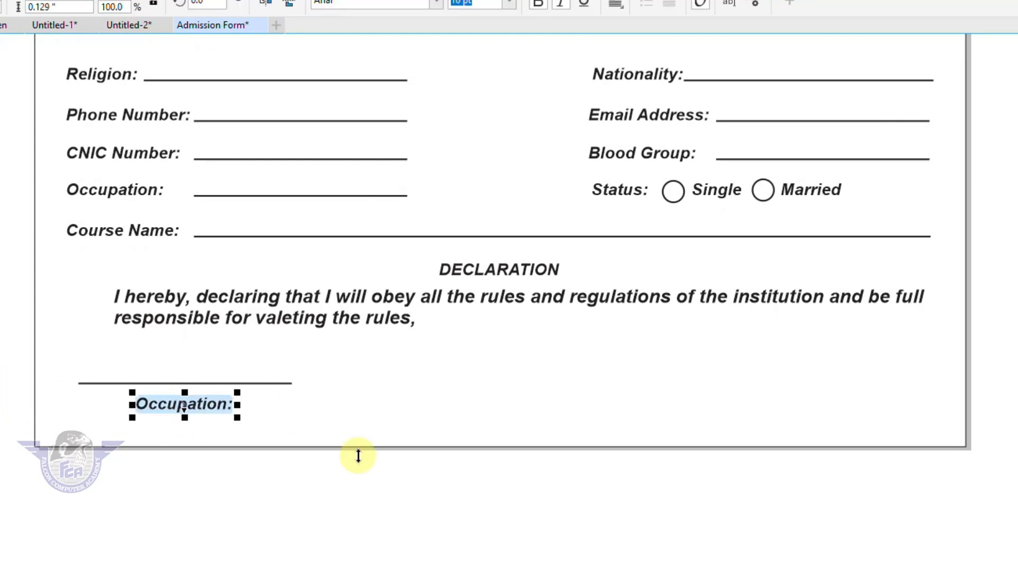
text(sTUDEN)
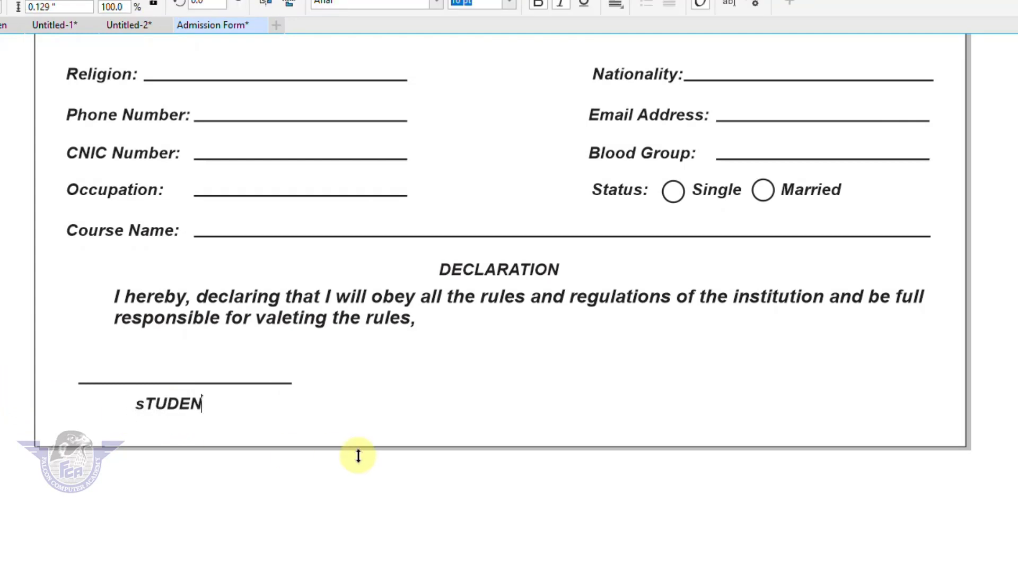
key(BackSpace)
key(BackSpace)
key(BackSpace)
key(BackSpace)
key(BackSpace)
key(BackSpace)
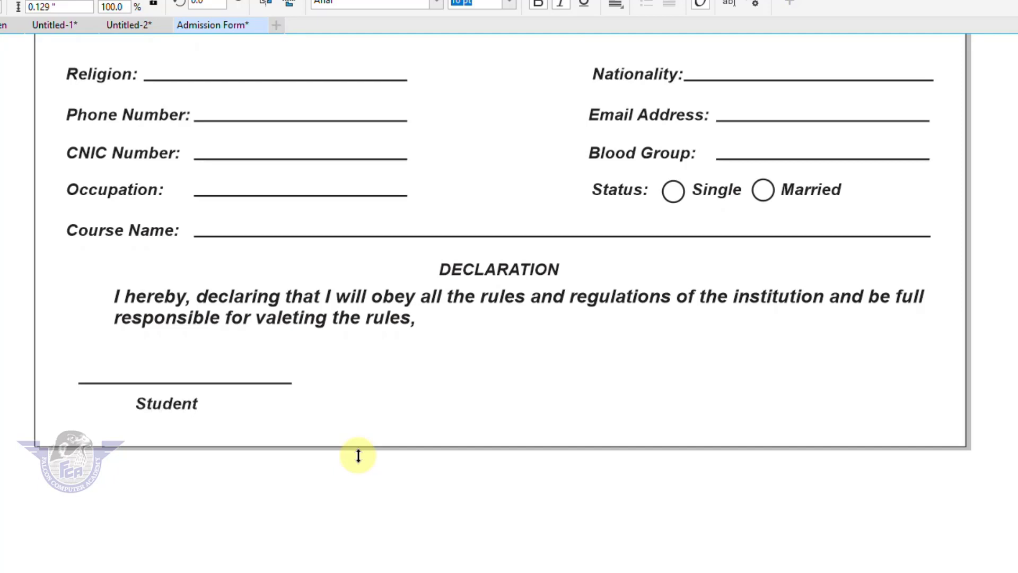
text(Student's Signature)
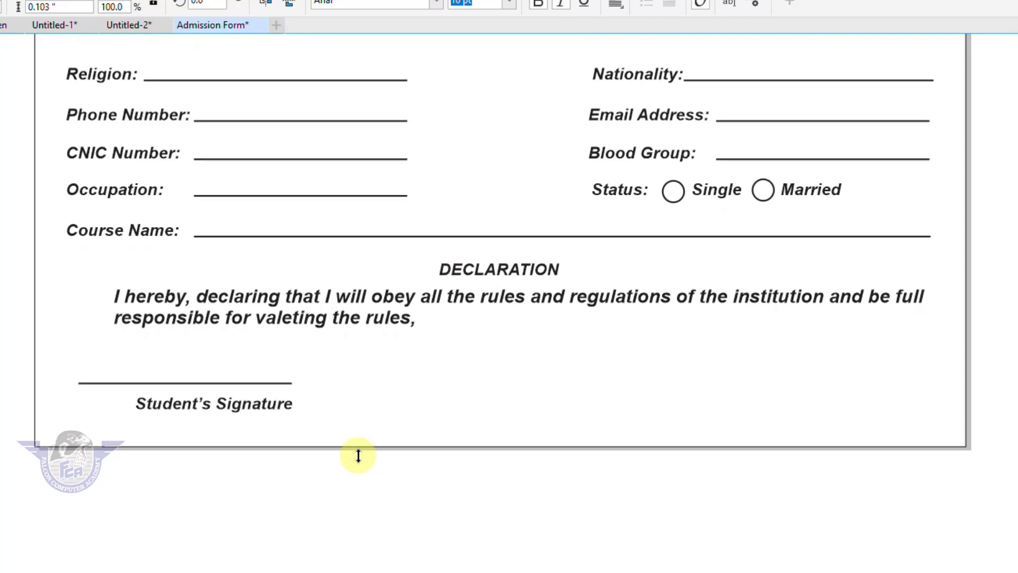
key(ctrl+space)
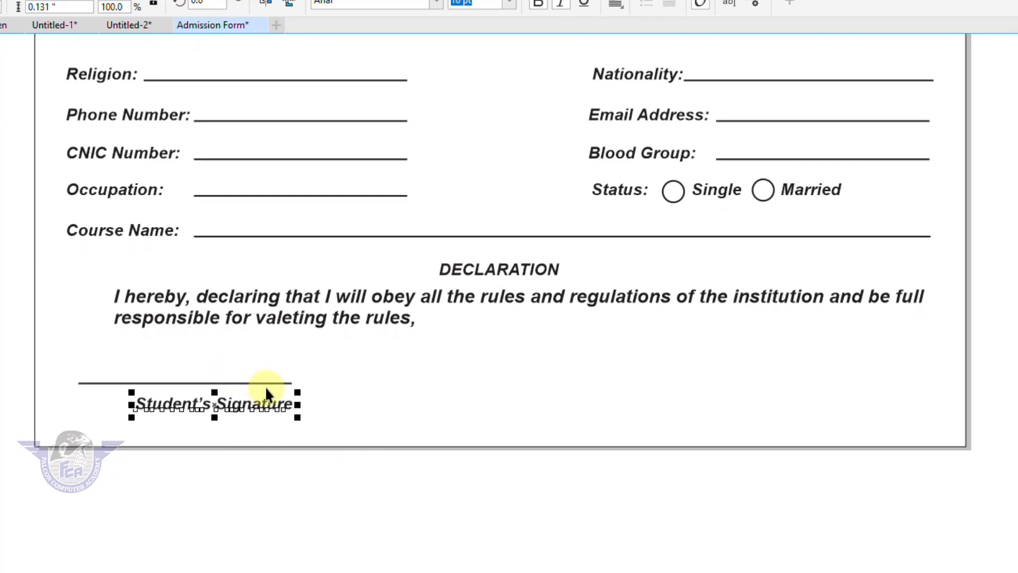
shift+click(266, 382)
key(c)
Duplicate the student signature line and label at the page's lower right and change the copied text to "Authorized's Signature".
drag(2, 346, 364, 455)
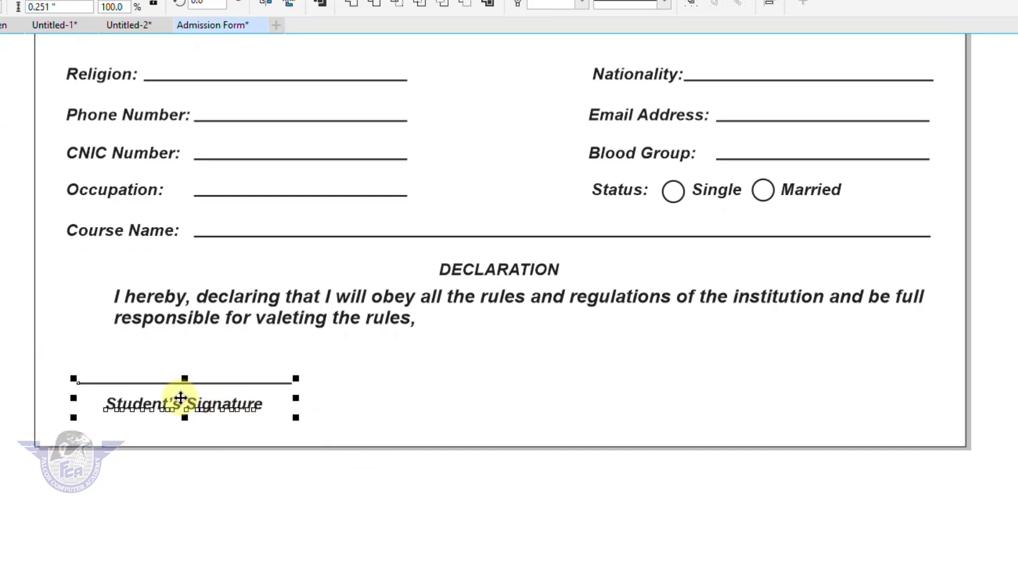
mouse_move(181, 398)
mouse_down()
mouse_move(631, 420)
mouse_move(808, 416)
mouse_up()
double_click(866, 405)
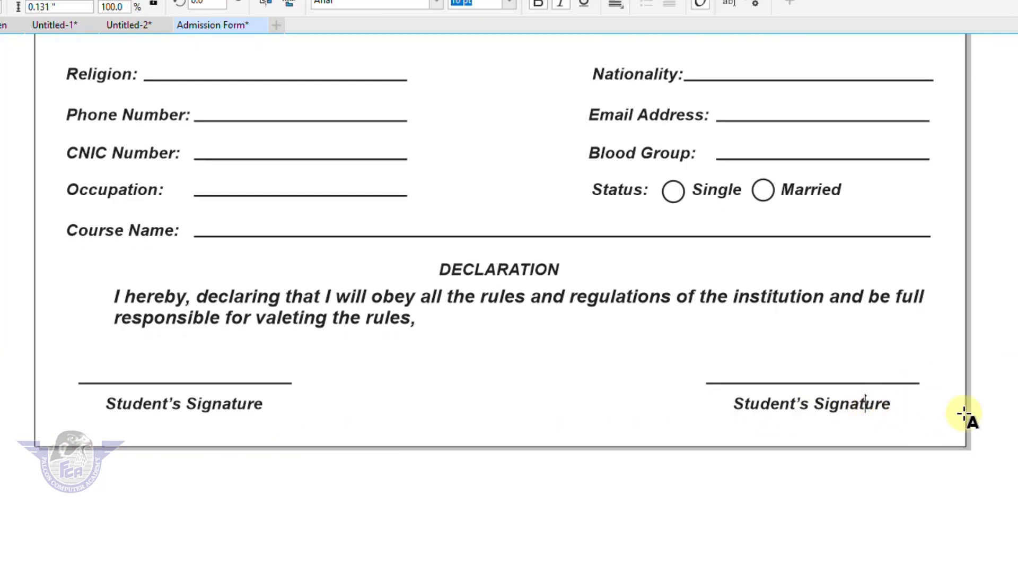
key(ctrl+a)
text(Au)
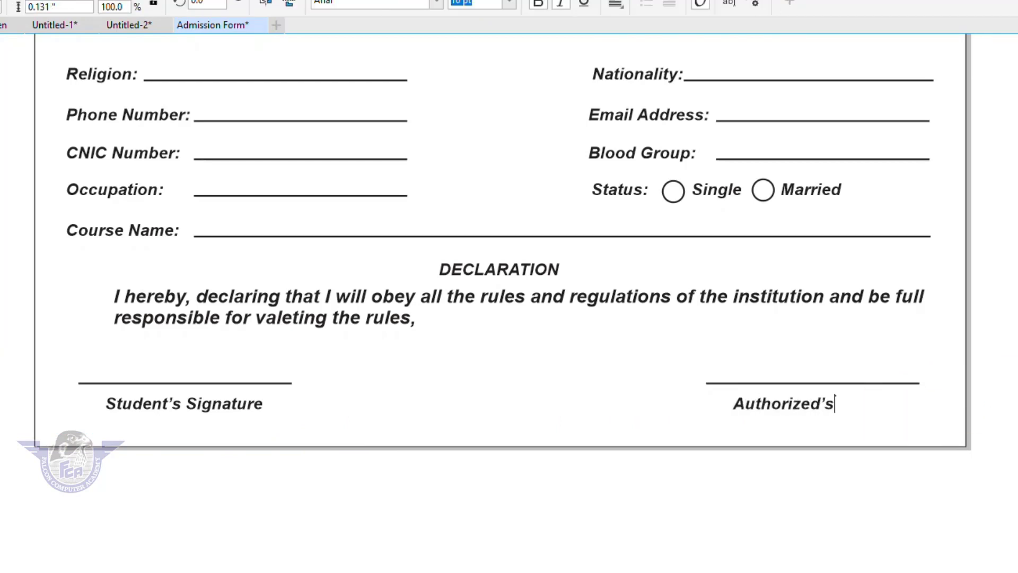
text(thorized's Signa)
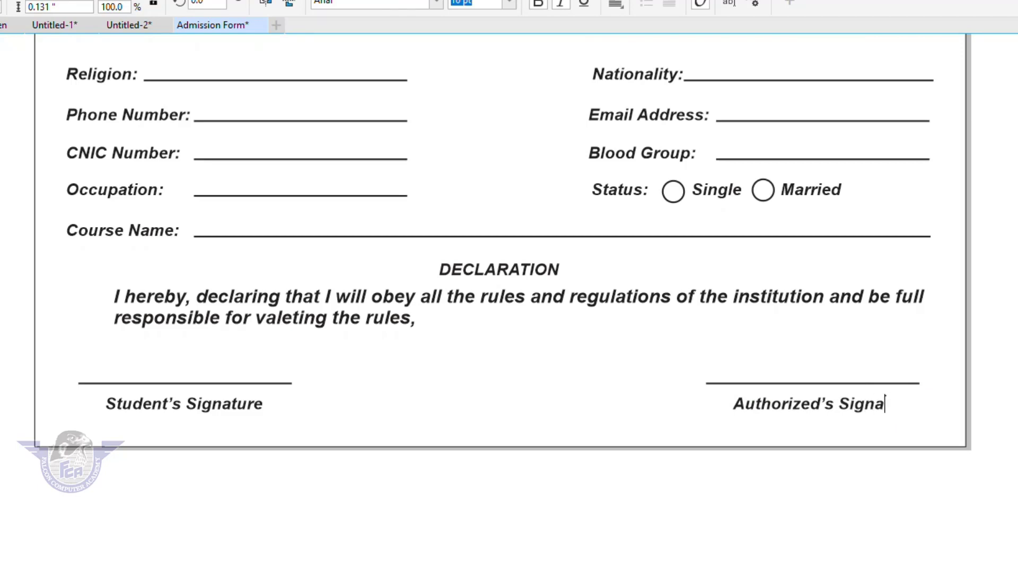
text(ture)
key(ctrl+space)
key(ctrl+space)
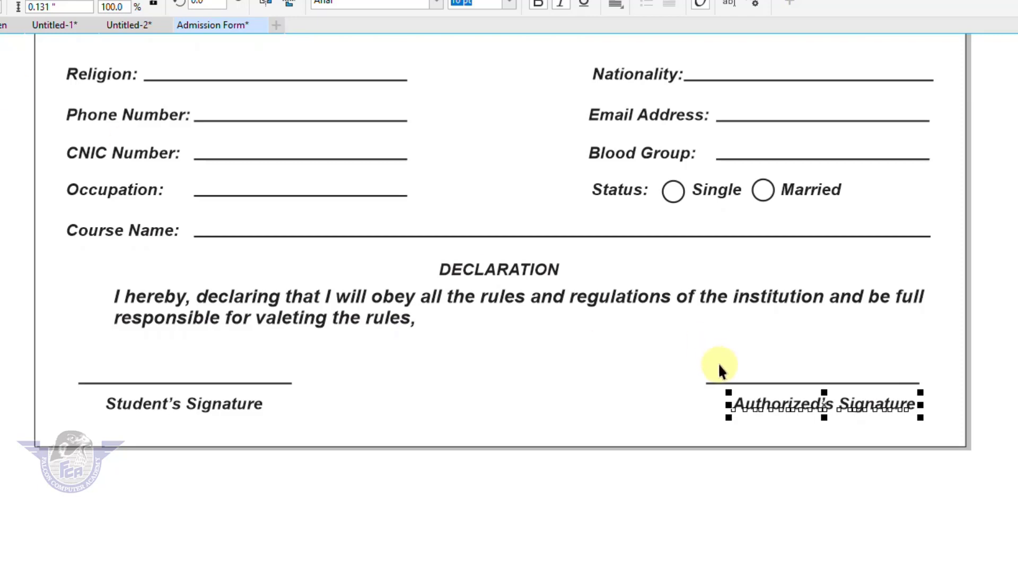
Center the Authorized's Signature label under its signature line.
shift+click(747, 383)
key(c)
click(970, 324)
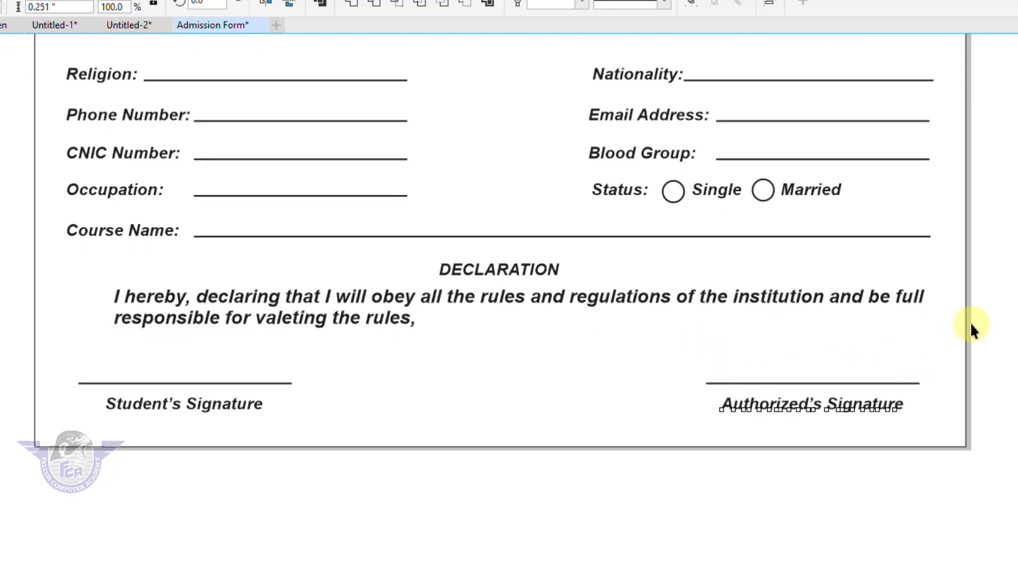
Color the DECLARATION and Permanent Address headings dark blue (C100 M100 Y0 K0).
click(515, 268)
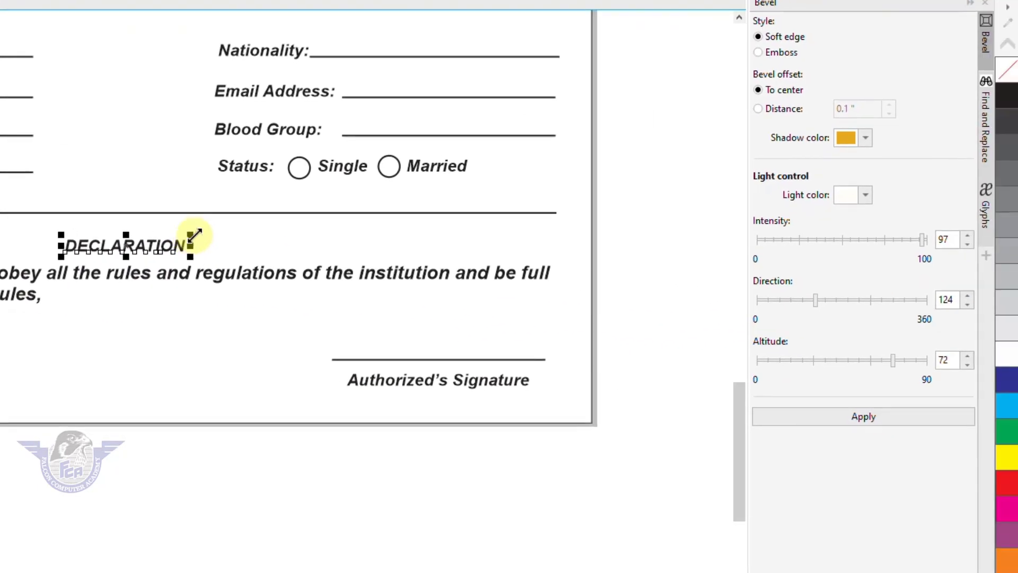
click(1002, 381)
drag(730, 427, 722, 352)
click(20, 168)
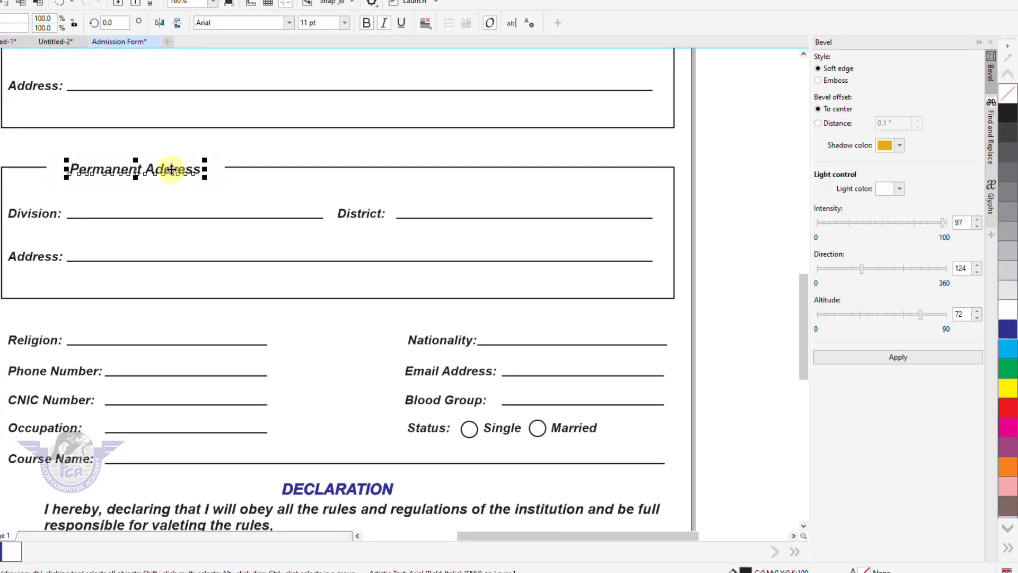
click(1004, 329)
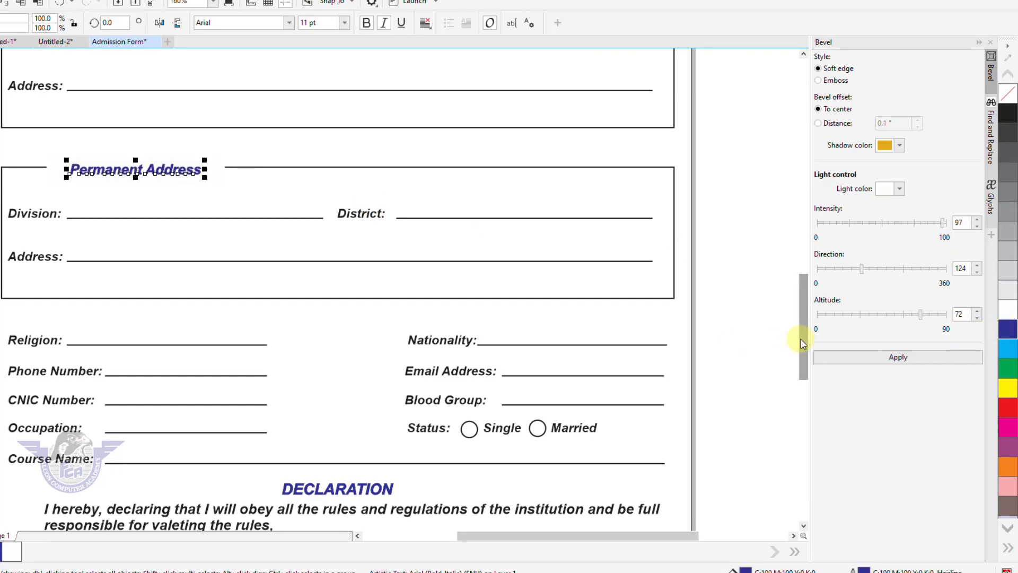
Set the outlines of the Permanent Address and Present Address boxes to dark blue (C100 M100 Y0 K0).
scroll(803, 332, up, 1)
click(672, 243)
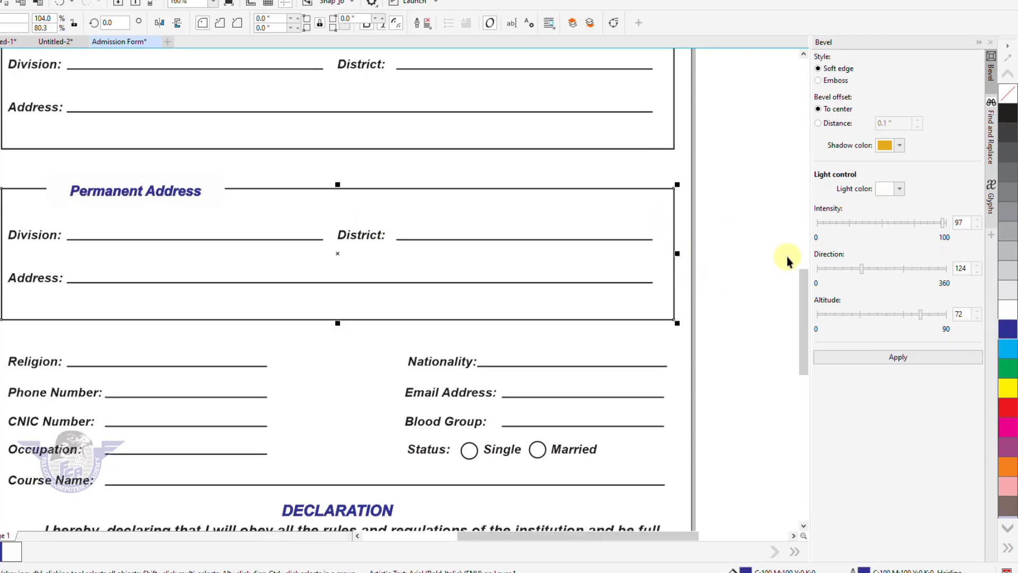
right_click(1004, 334)
click(673, 149)
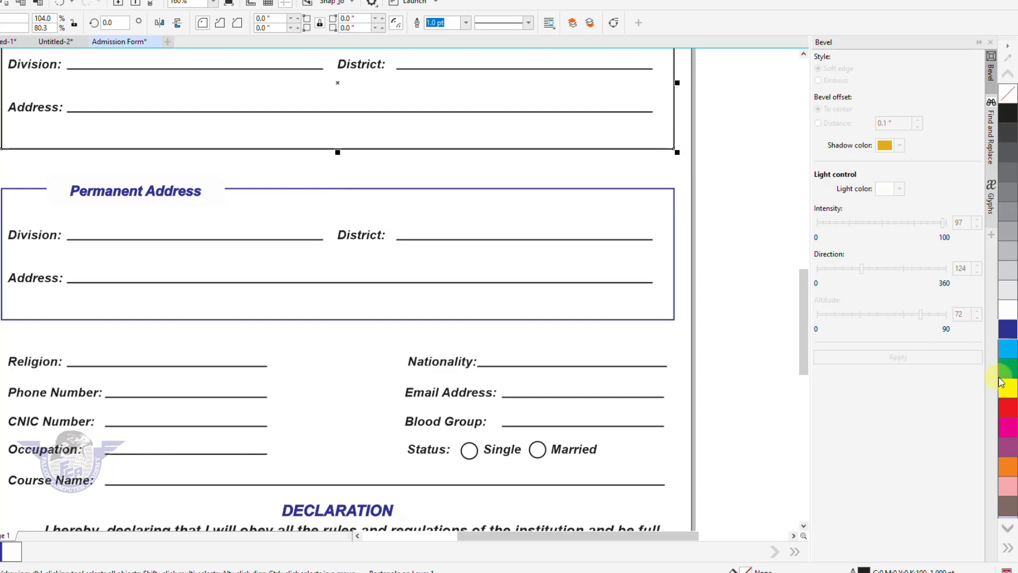
right_click(1011, 326)
Give the Present Address heading a dark blue (C100 M100 Y0 K0) fill and outline.
drag(803, 340, 796, 273)
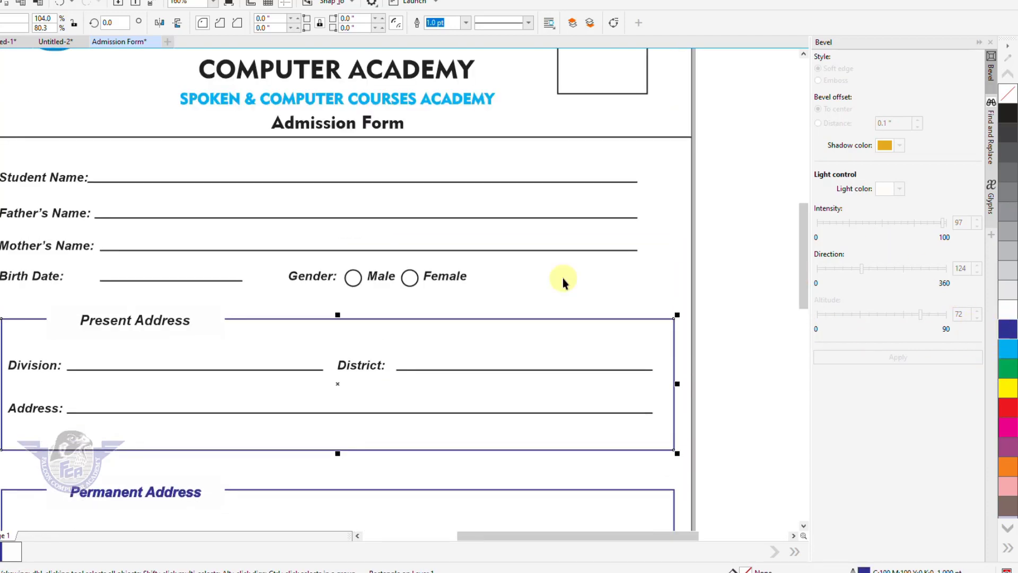
click(159, 321)
click(159, 321)
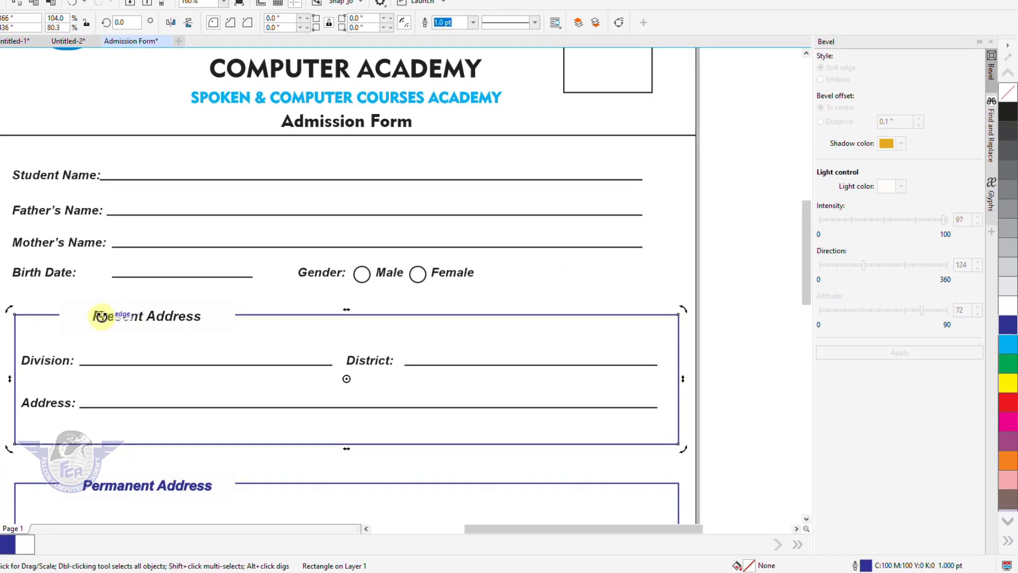
click(19, 275)
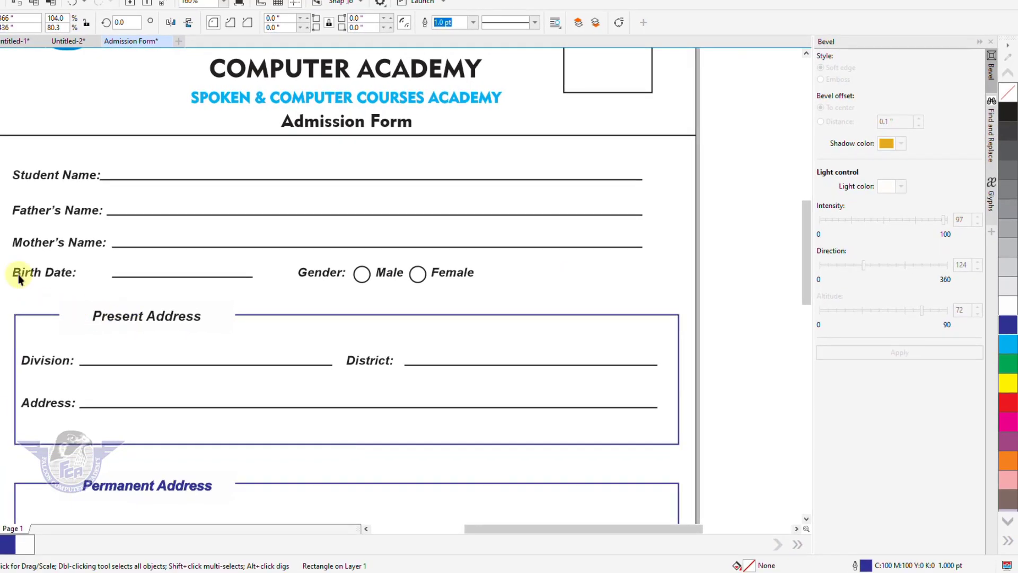
click(101, 320)
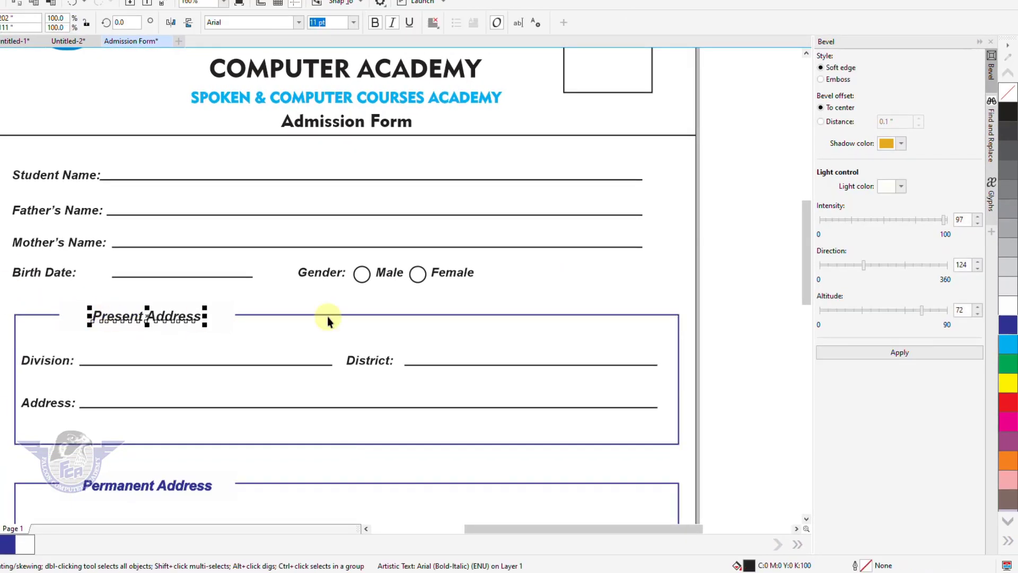
right_click(1009, 330)
click(1009, 329)
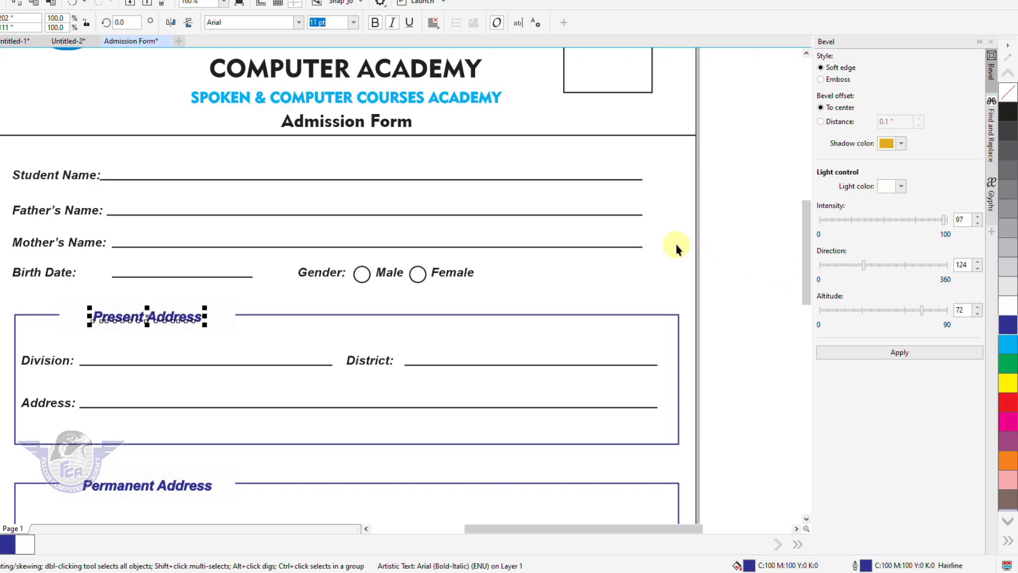
Remove the outline from the 7.75 by 11 inch page rectangle.
key(F4)
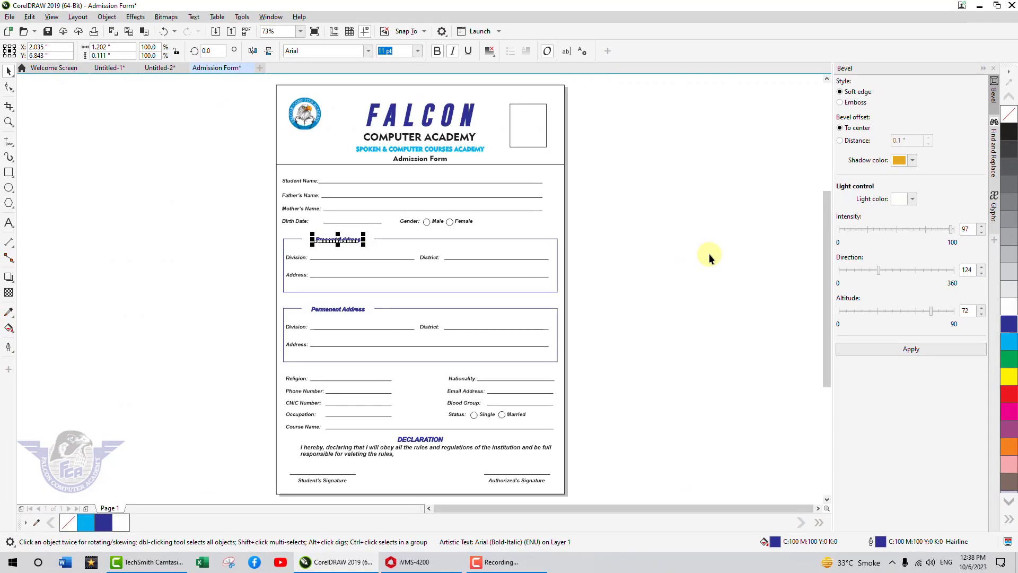
click(708, 253)
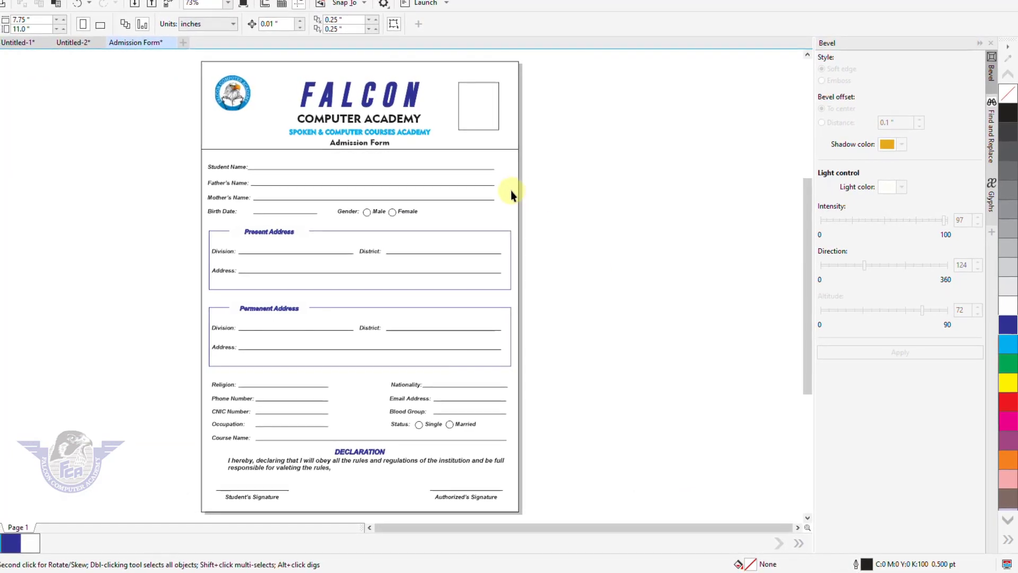
click(517, 177)
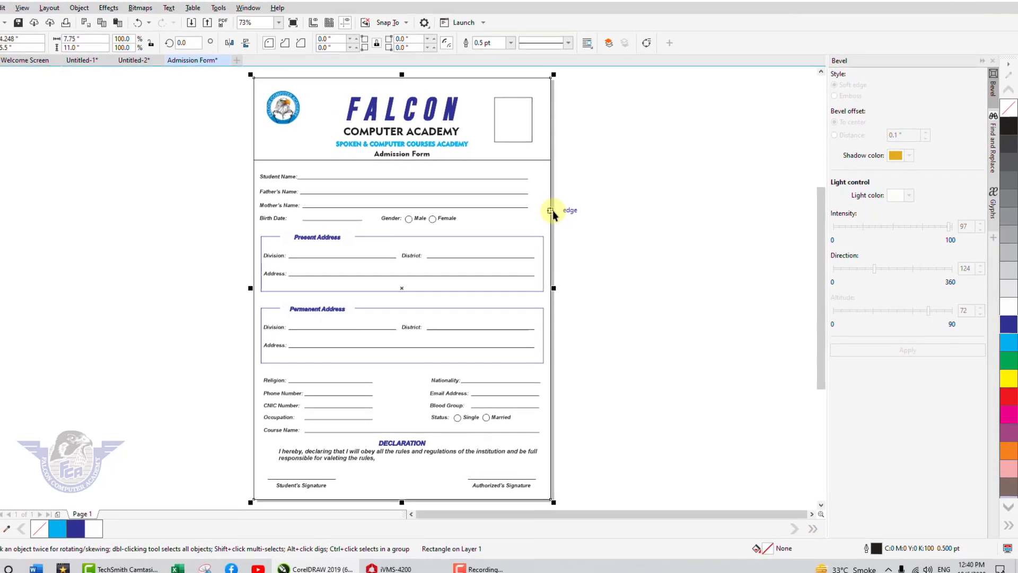
right_click(1009, 111)
click(693, 243)
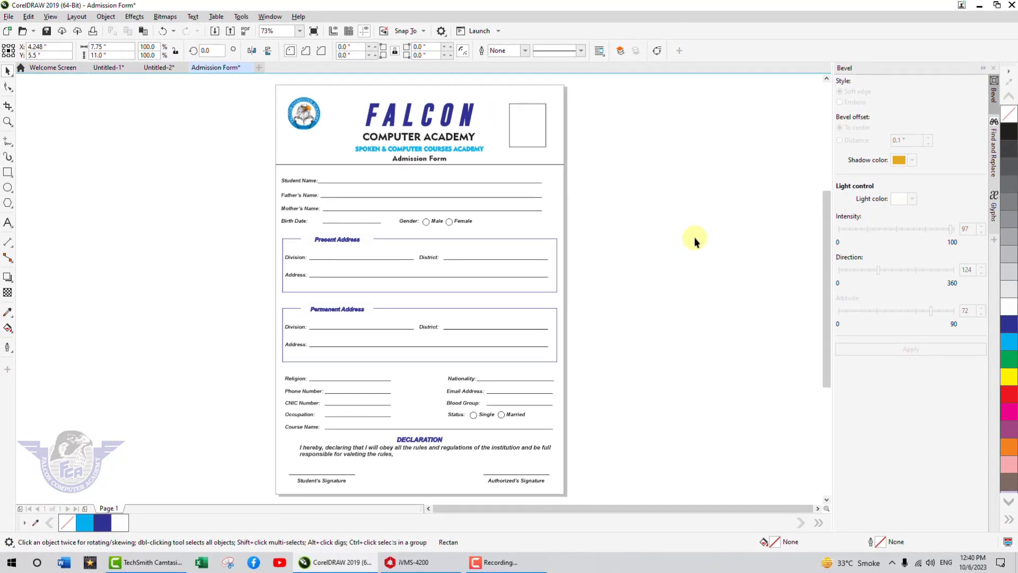